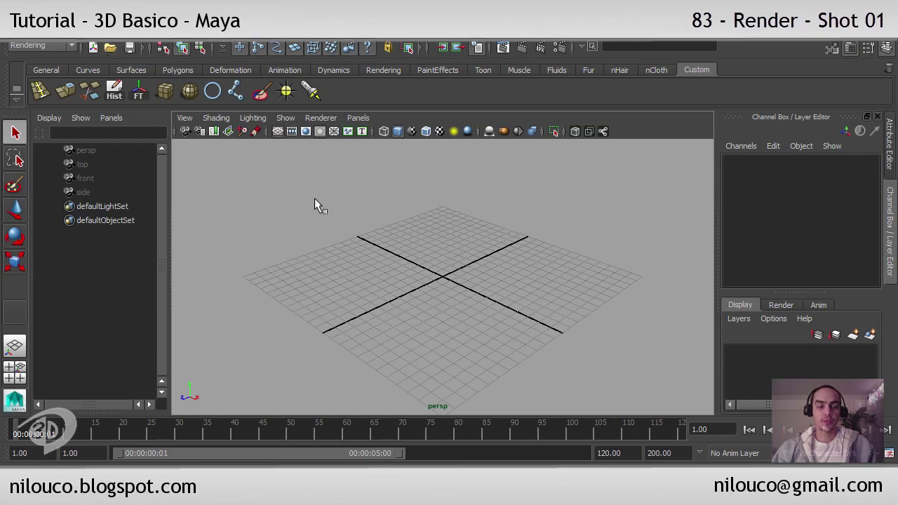
Step: Open the Anim_Shot_01_Peixinho_02.ma scene from the Anim > Shot_01_Peixinho scenes folder
key(ctrl+o)
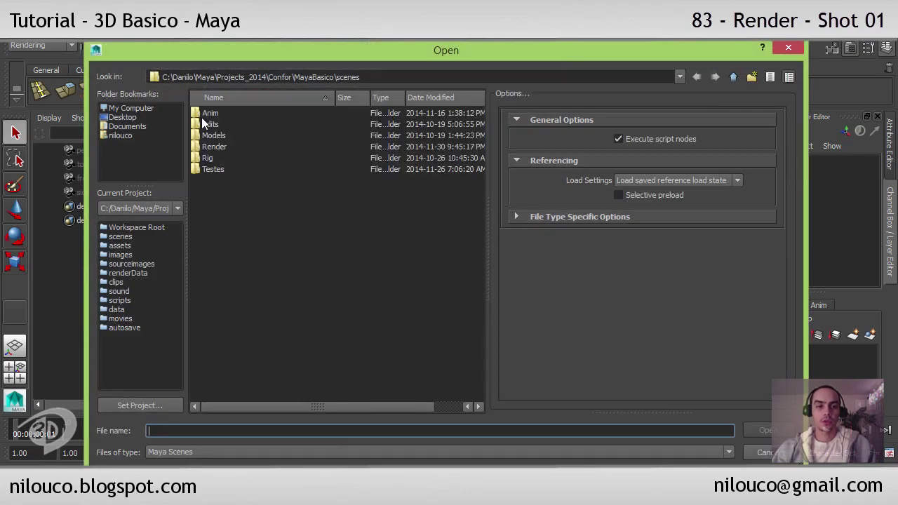
double_click(205, 112)
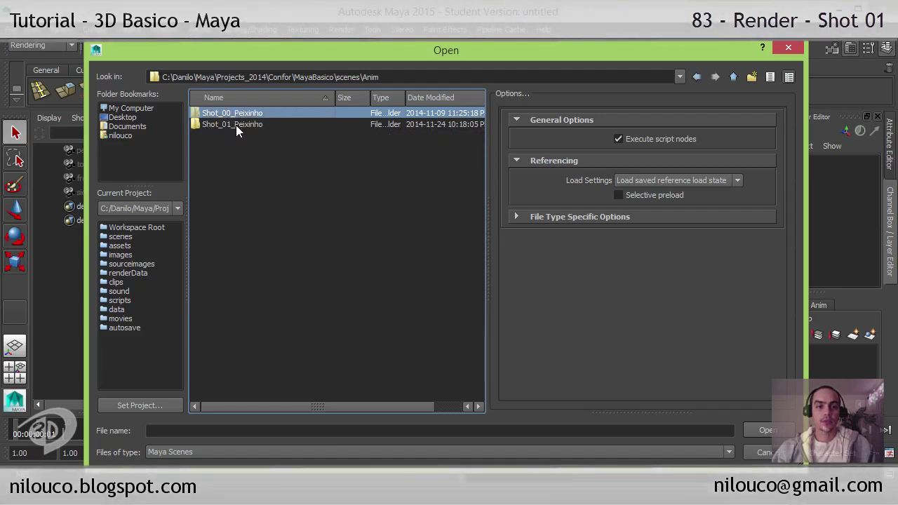
double_click(232, 125)
click(238, 135)
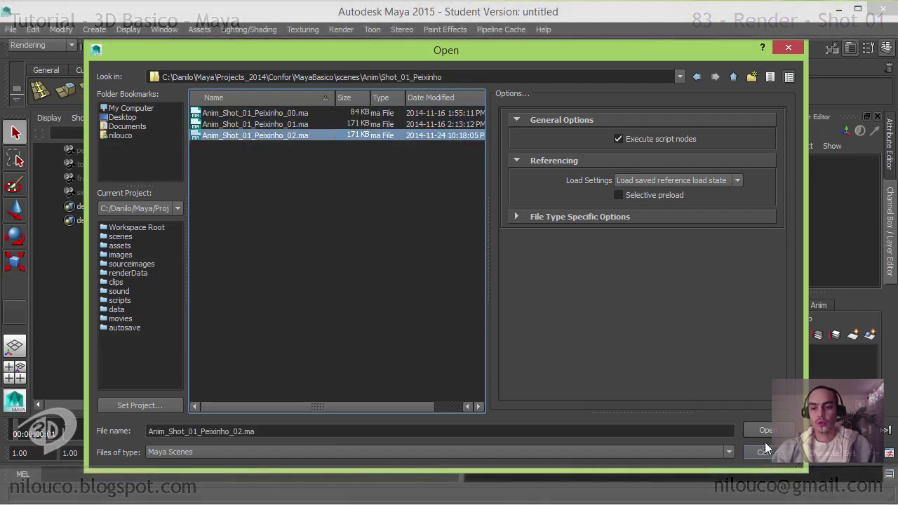
click(747, 431)
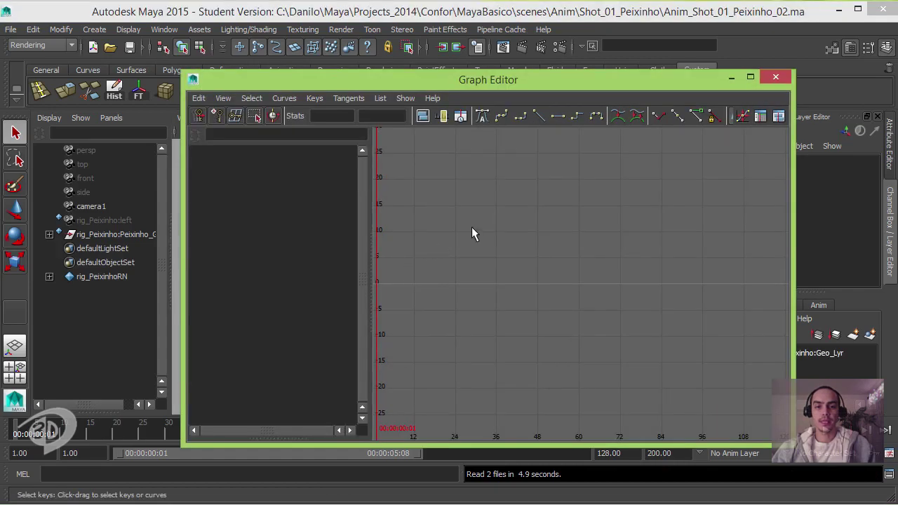
Step: Close the Graph Editor and start Save Scene As in the scenes/Render folder
click(776, 77)
click(11, 29)
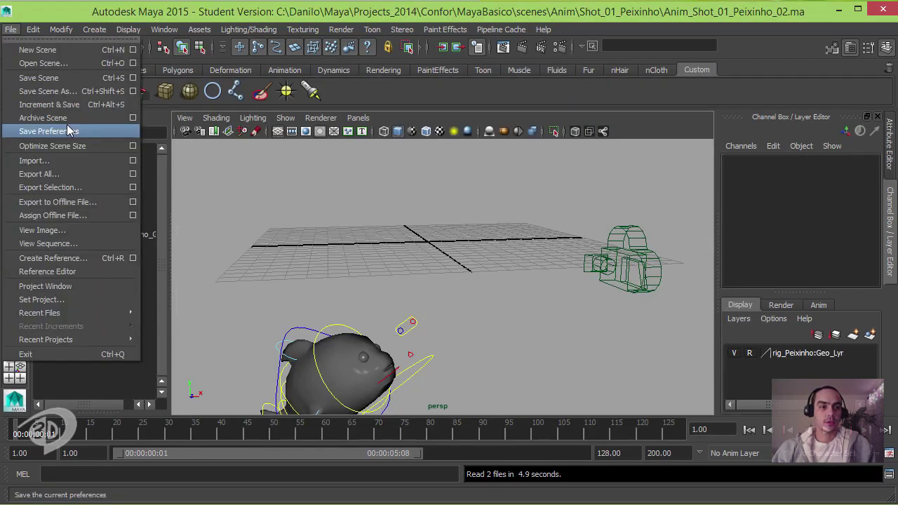
click(62, 91)
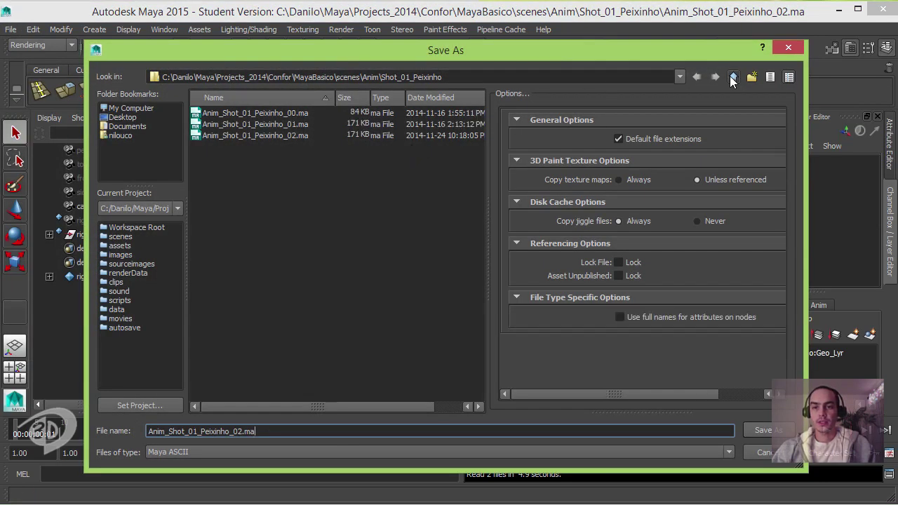
key(alt+Up)
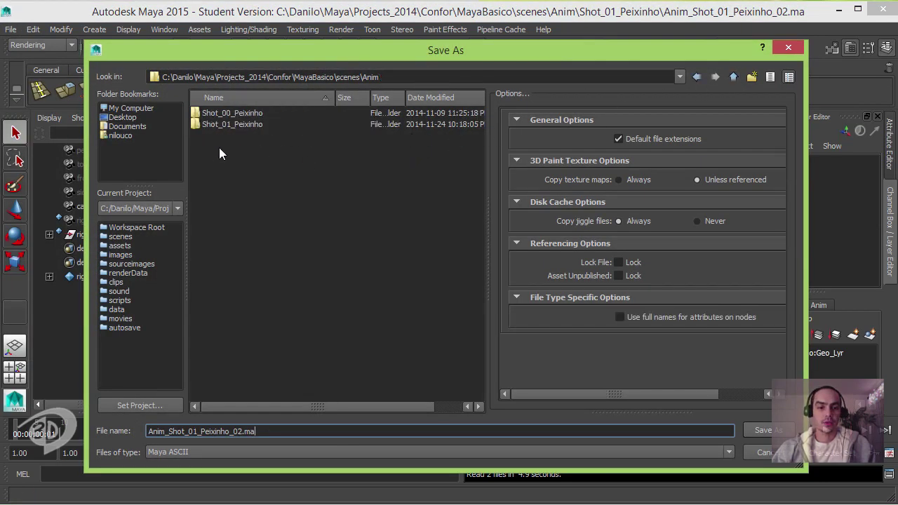
click(734, 76)
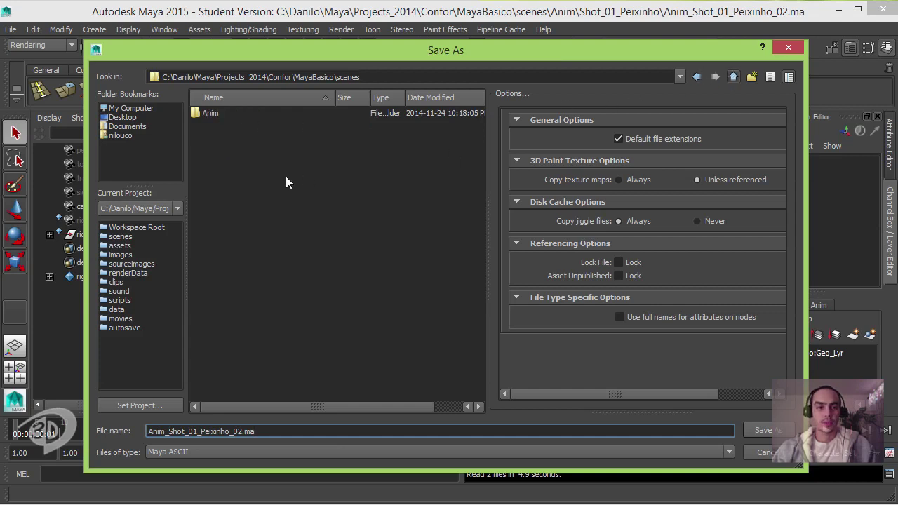
double_click(217, 146)
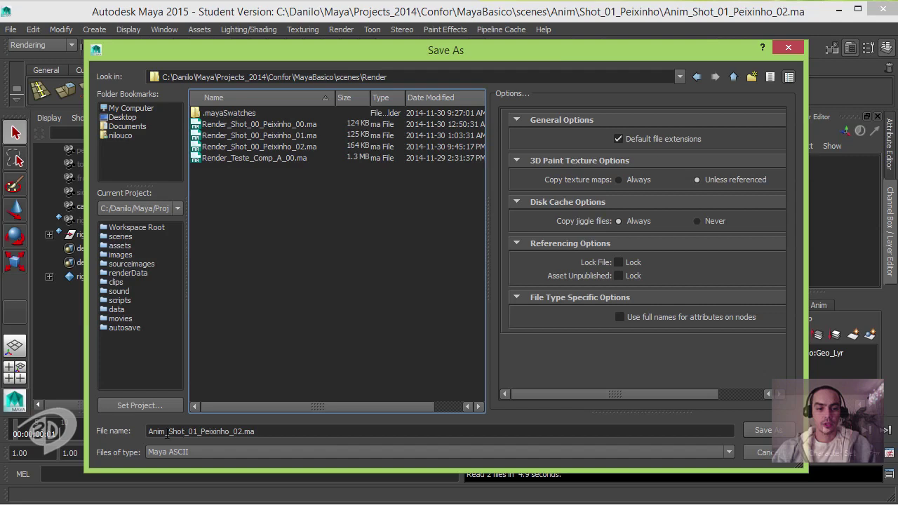
Step: Save the scene as Render_Shot_01_Peixinho_00.ma, accepting the student version warning
drag(166, 432, 119, 440)
text(Render)
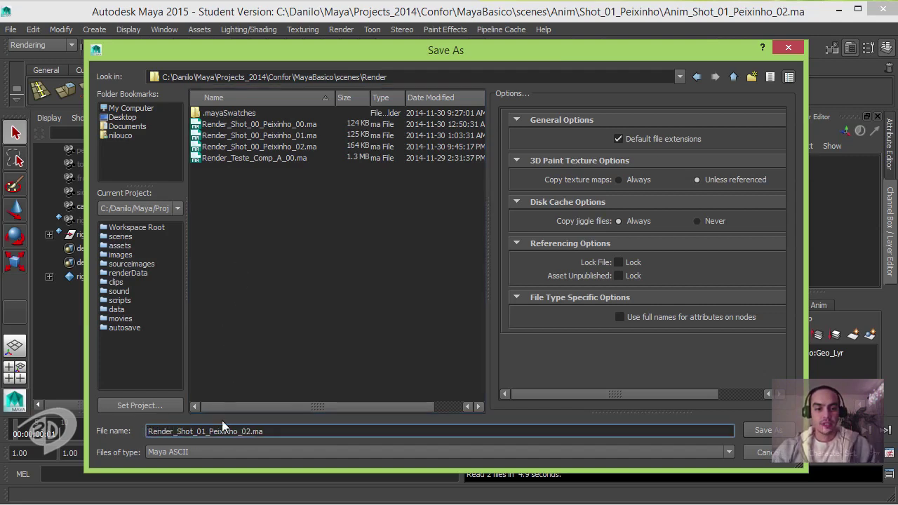
drag(250, 431, 245, 431)
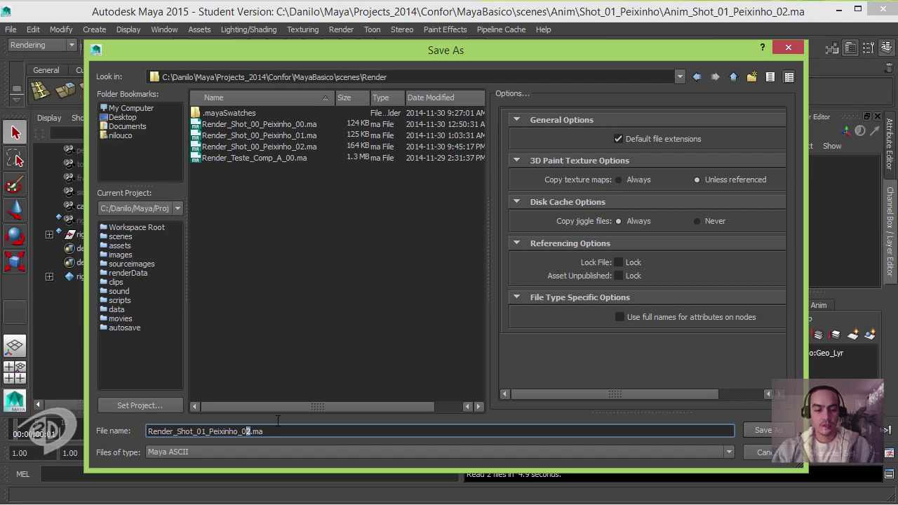
text(0)
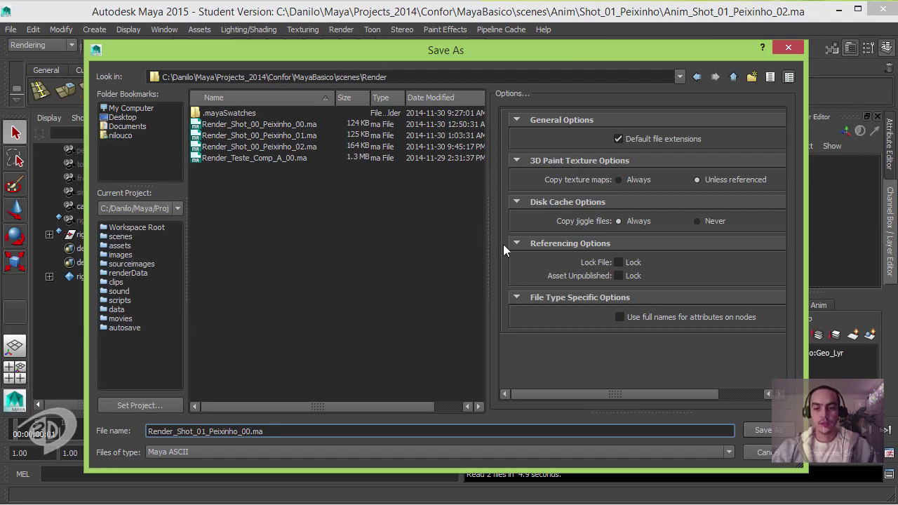
click(764, 430)
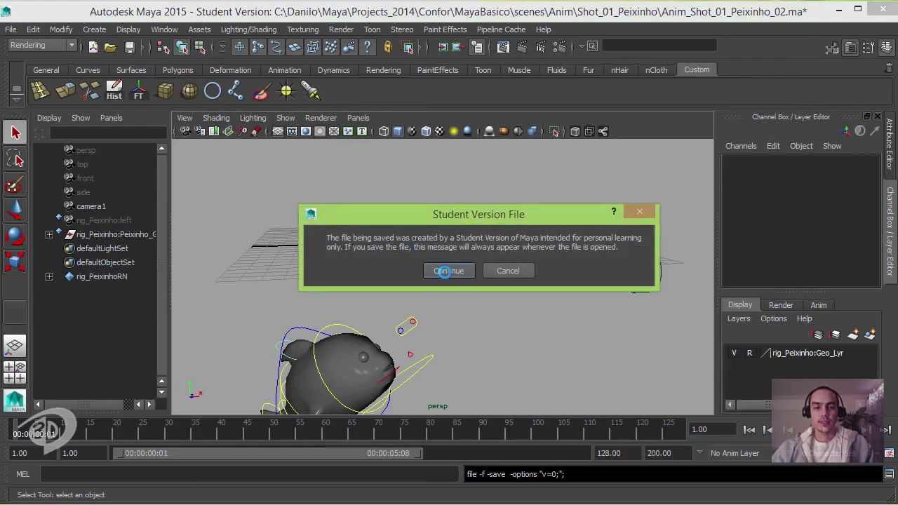
click(447, 270)
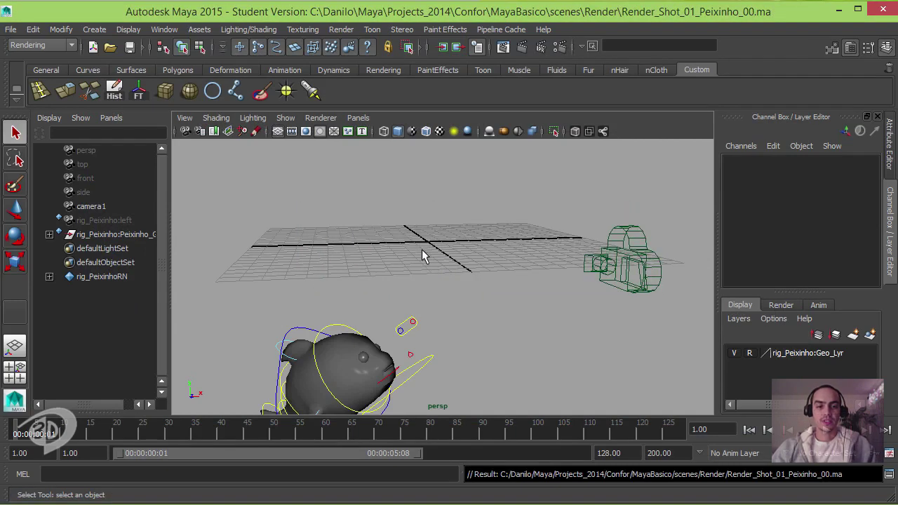
Step: Look through camera1 at frame 53 and test-render the yellow fish
middle_drag(91, 206, 469, 241)
drag(28, 425, 286, 421)
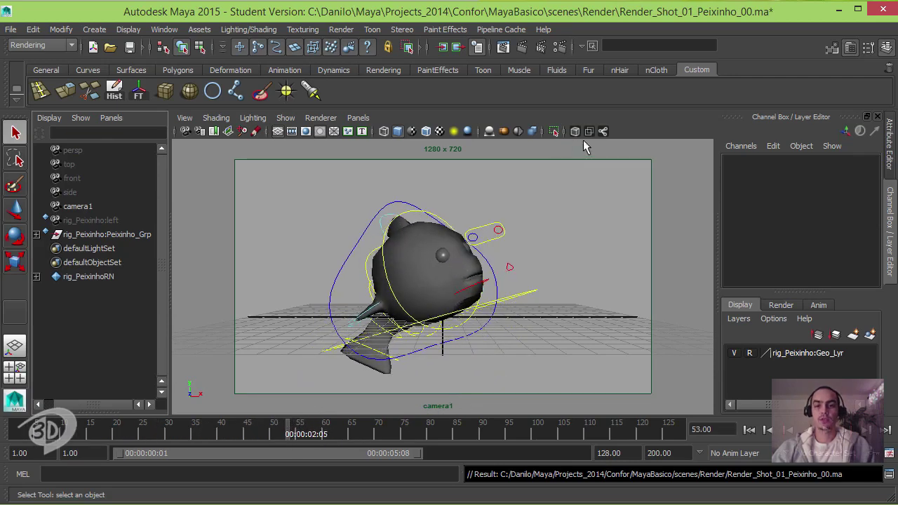
click(522, 47)
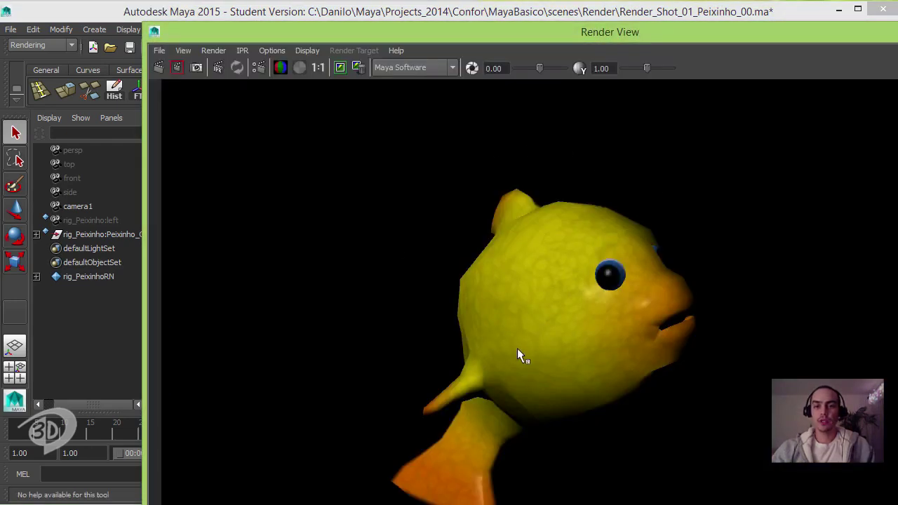
drag(605, 42, 507, 39)
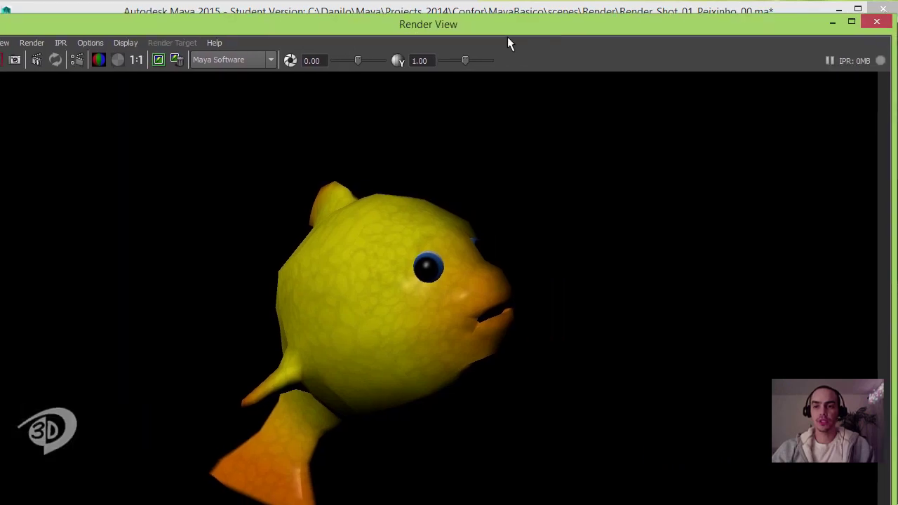
click(876, 22)
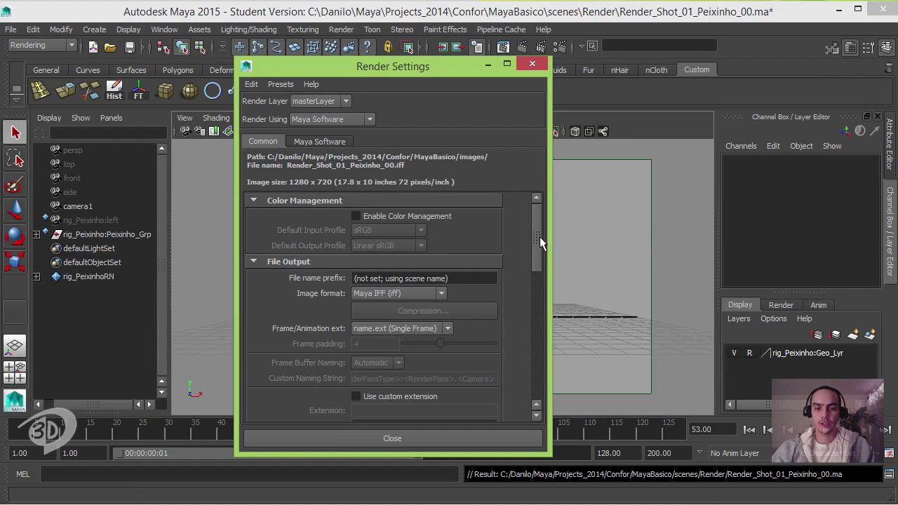
Step: Set the renderable camera to camera1 and the image size preset to 640x480
drag(540, 236, 535, 349)
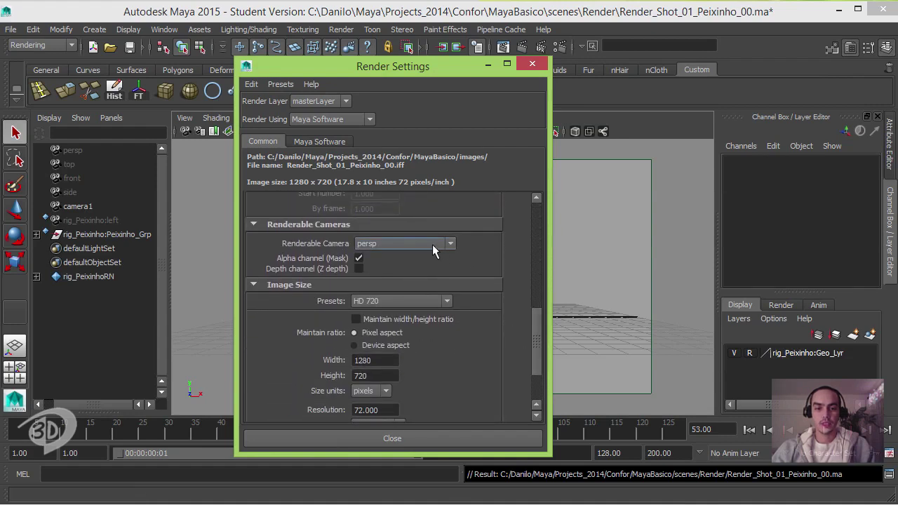
click(432, 245)
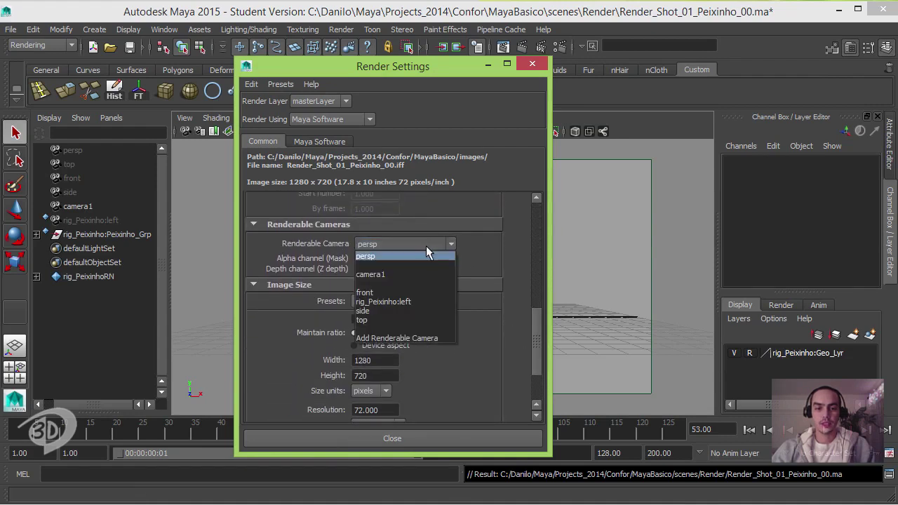
click(403, 276)
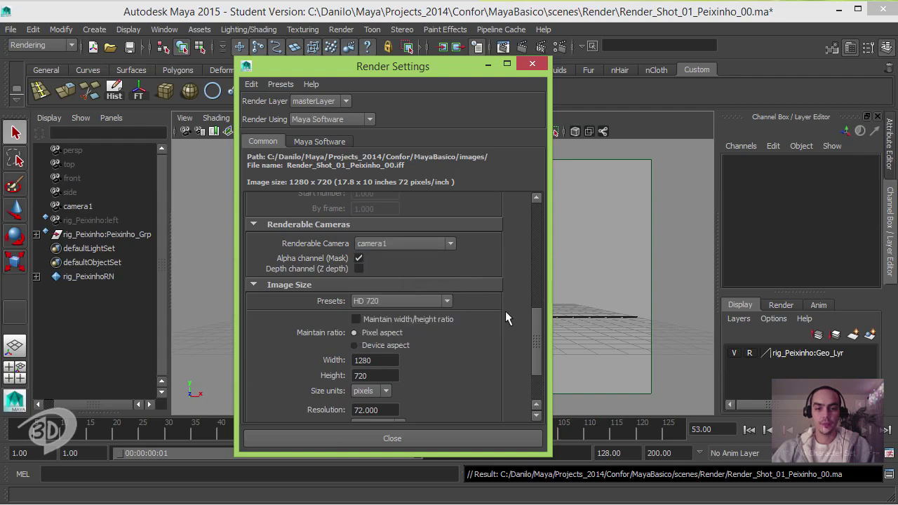
click(422, 301)
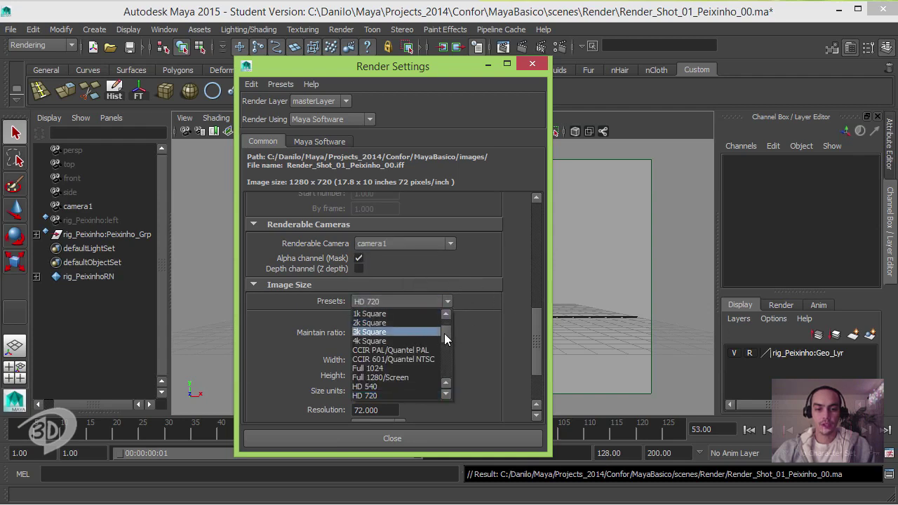
scroll(444, 334, up, 3)
click(405, 329)
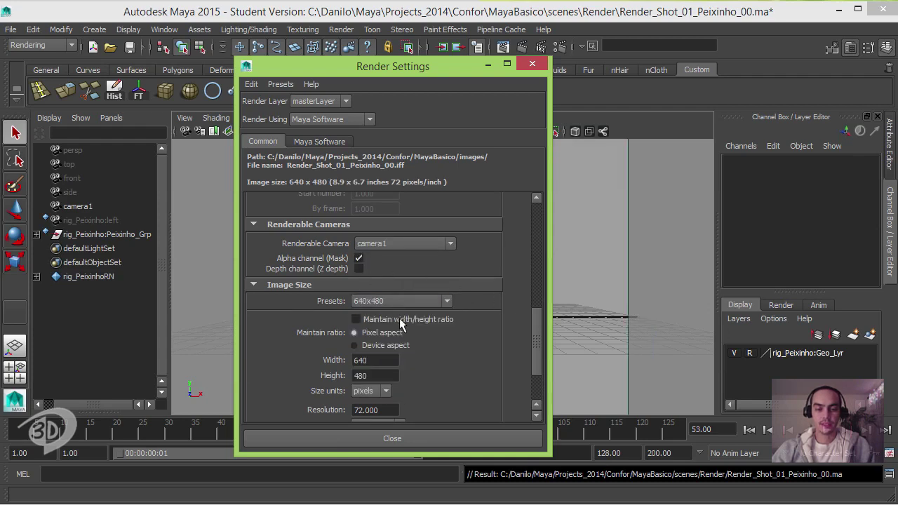
click(533, 65)
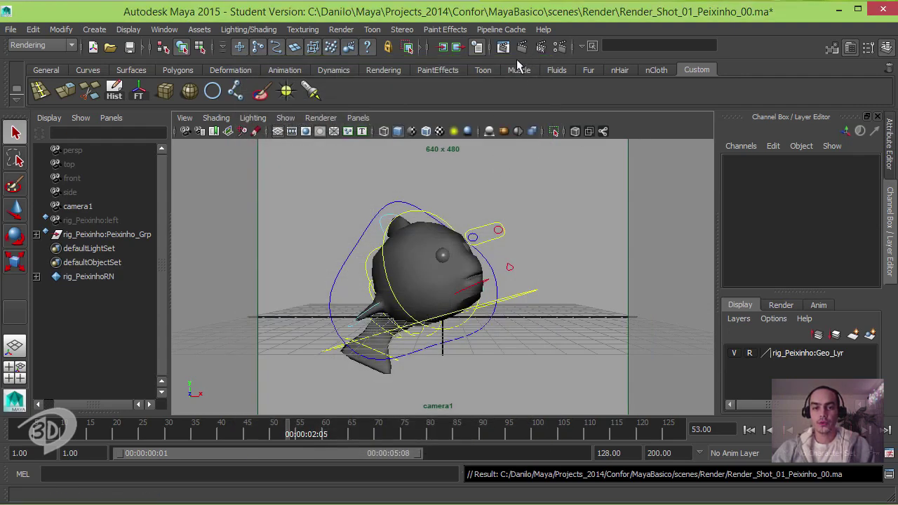
click(503, 46)
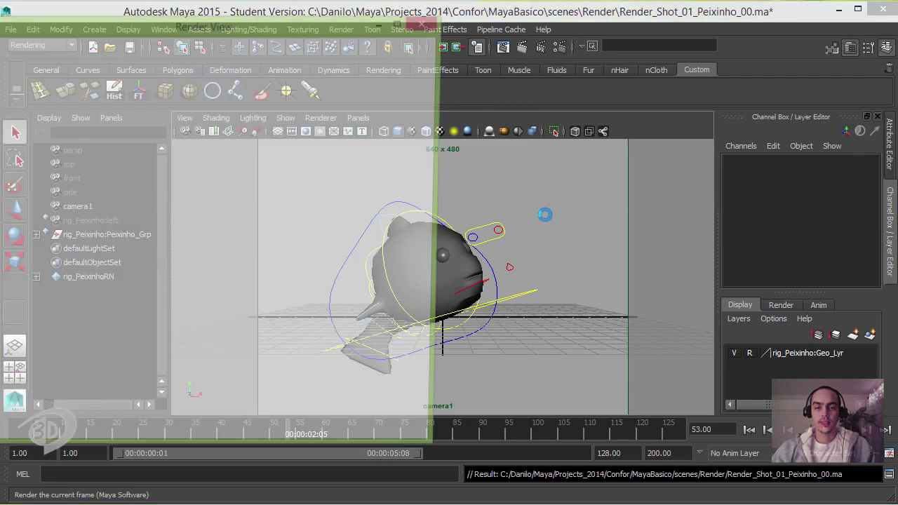
drag(305, 40, 517, 55)
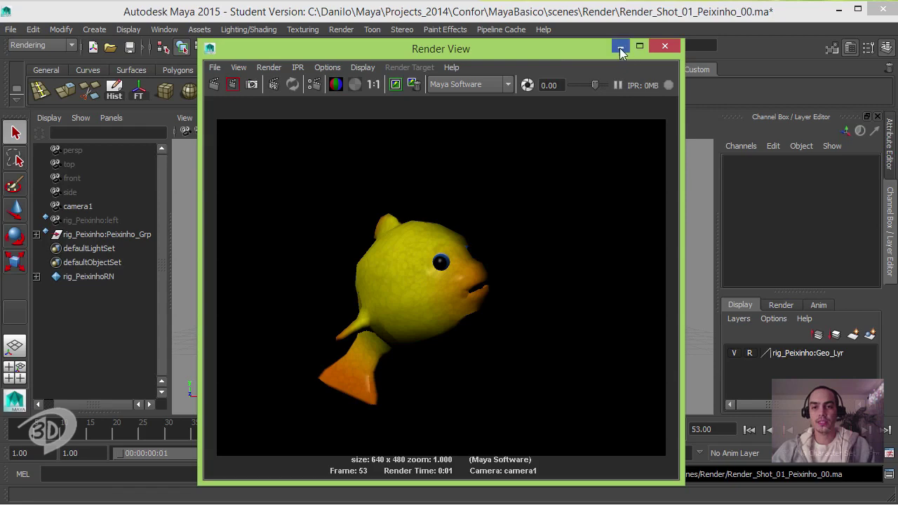
click(664, 46)
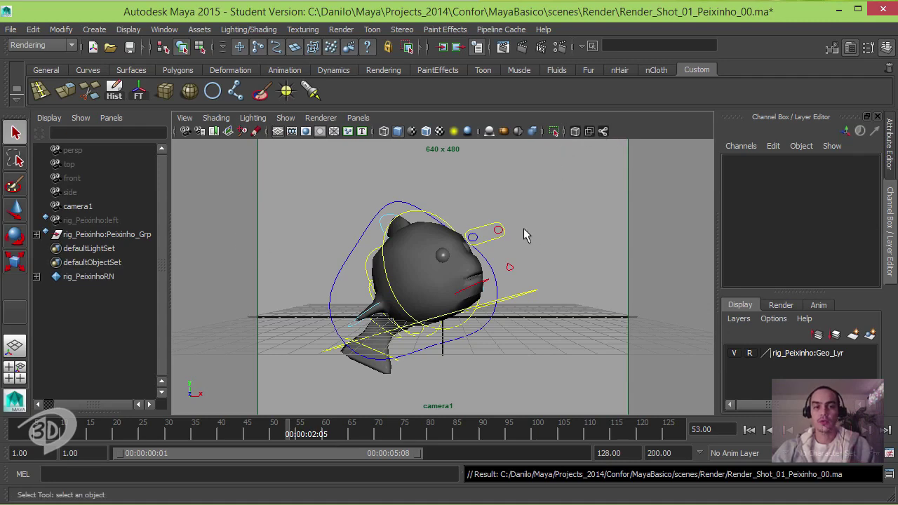
click(164, 29)
Step: Open the Hypershade from Window > Rendering Editors
mouse_move(186, 68)
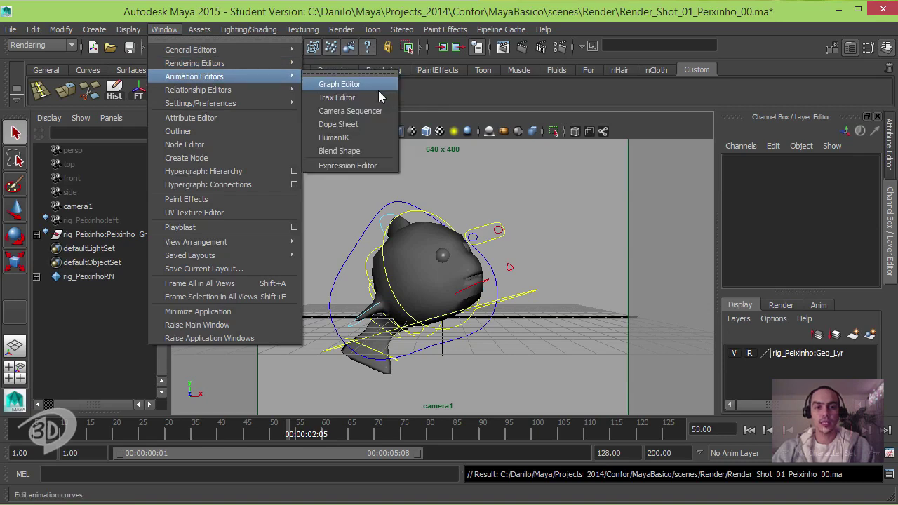
click(345, 99)
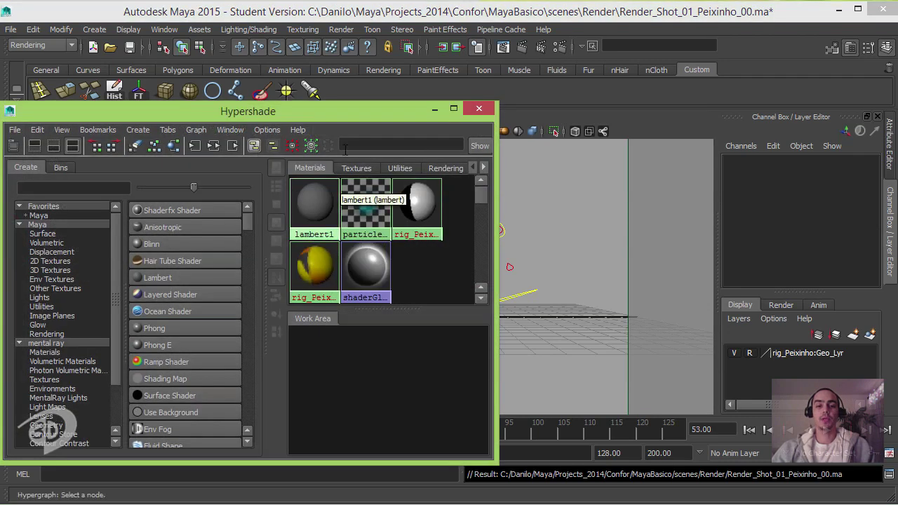
Step: Change the fish's Peixinho_Mat material type from Blinn to Ramp Shader
click(312, 272)
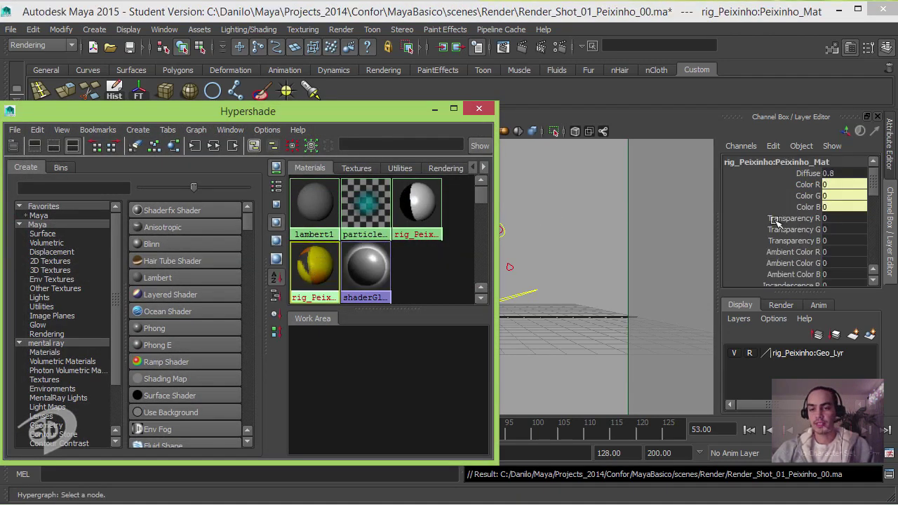
key(ctrl+a)
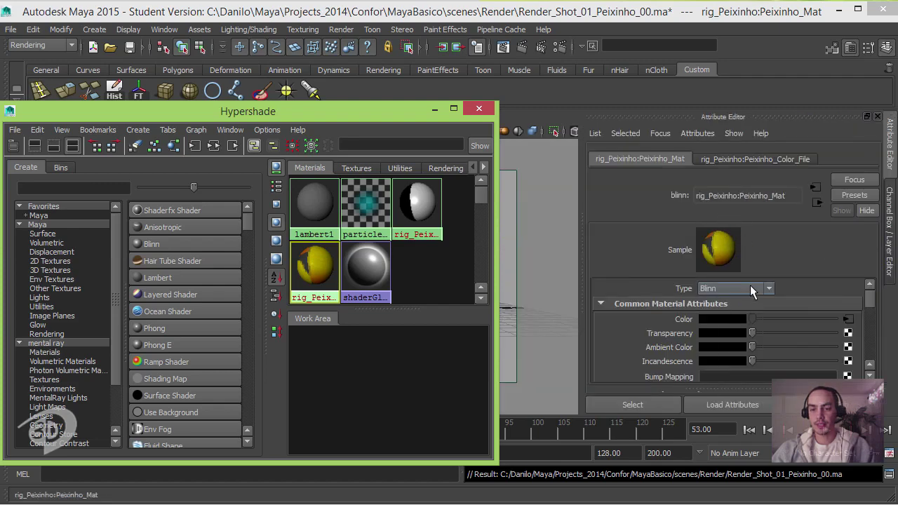
click(749, 288)
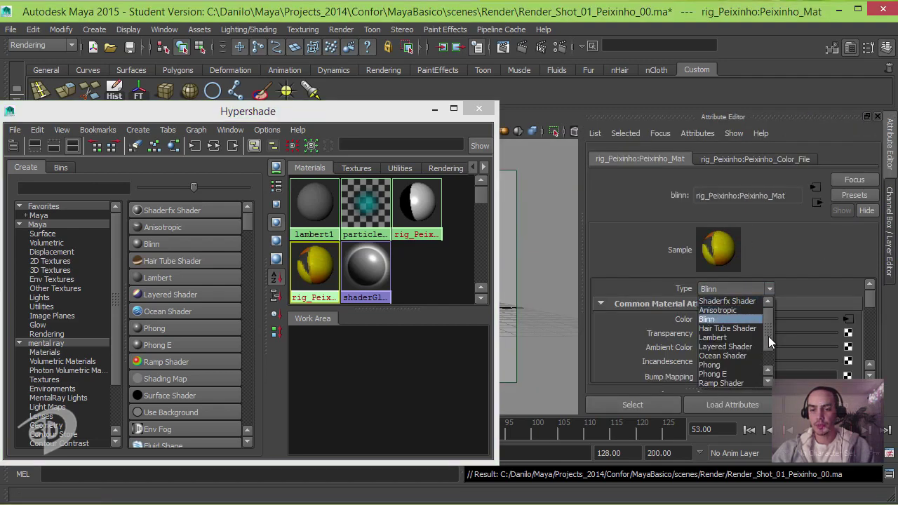
scroll(768, 336, down, 1)
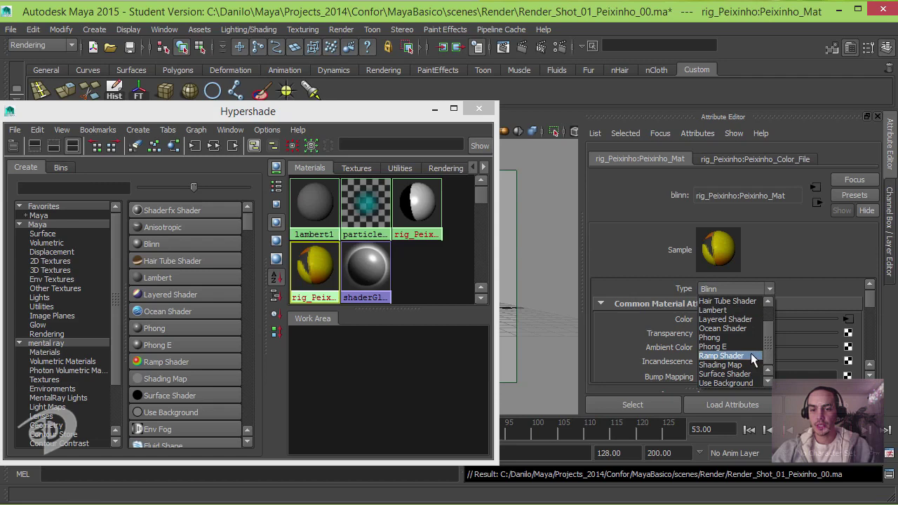
click(751, 353)
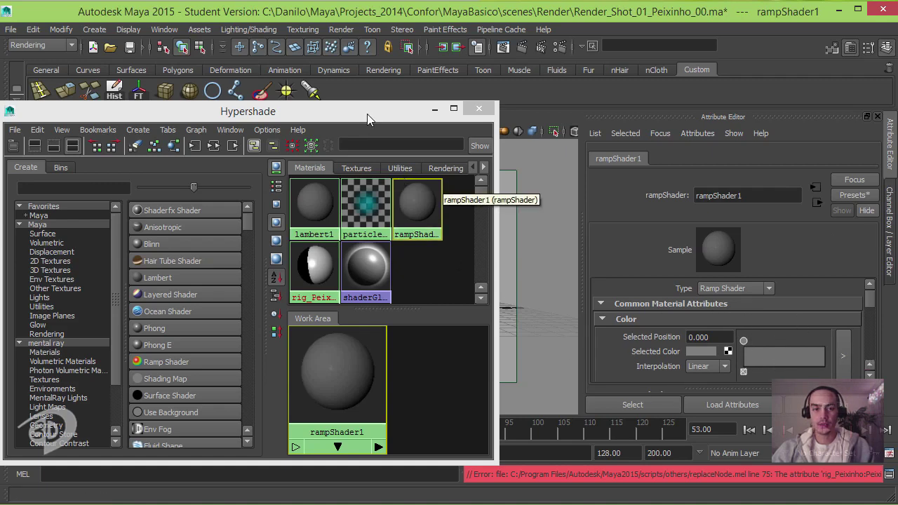
drag(367, 114, 349, 188)
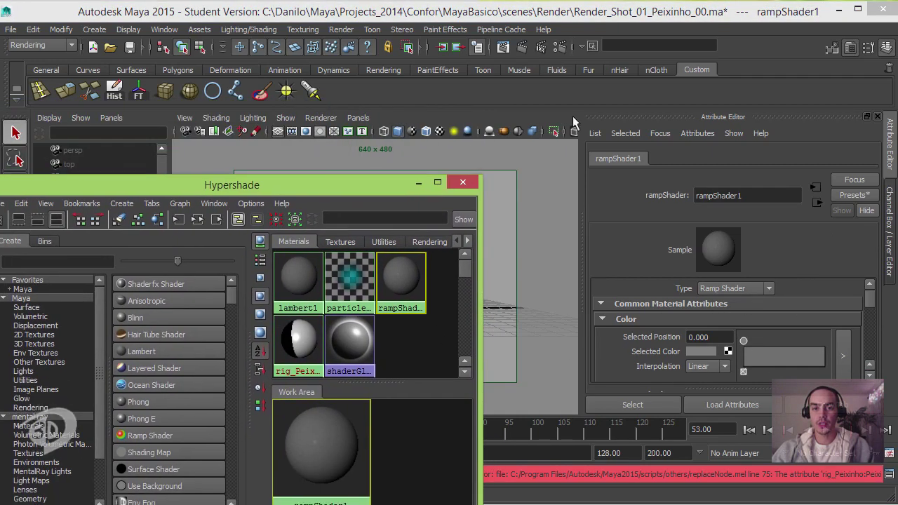
click(542, 104)
click(522, 48)
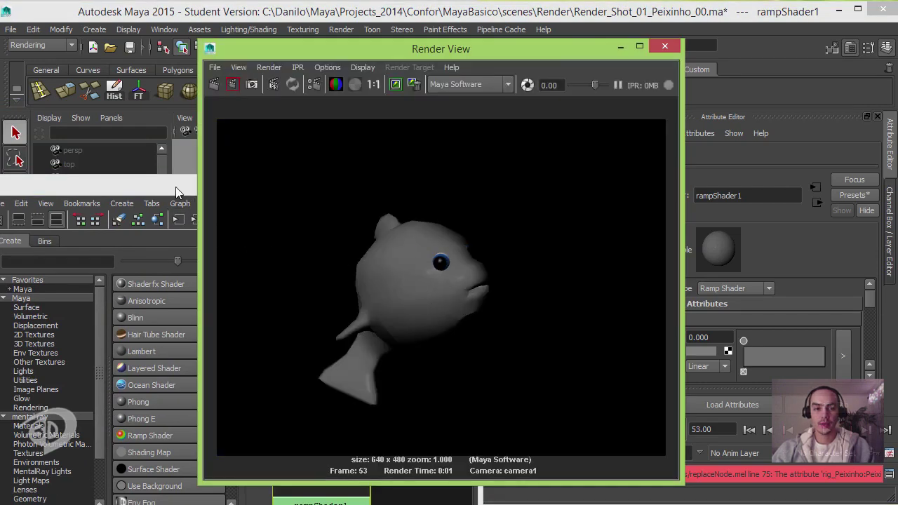
click(664, 46)
drag(296, 193, 281, 103)
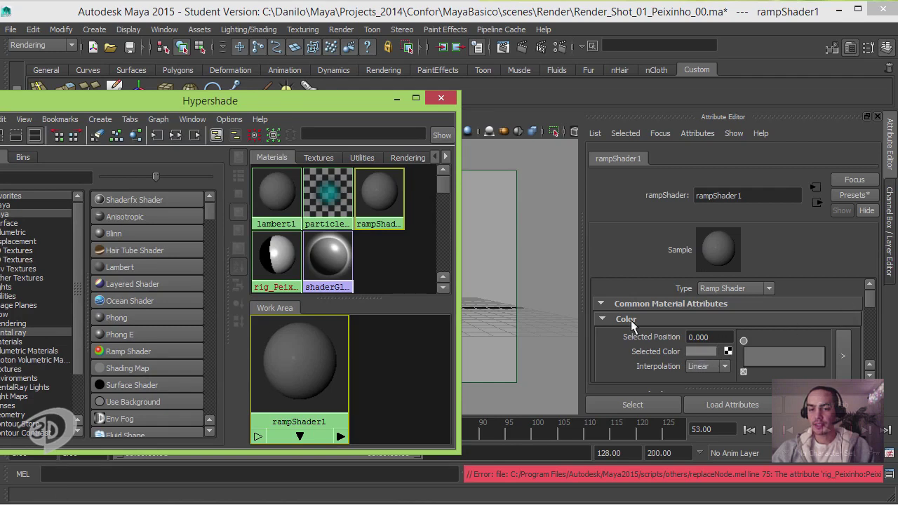
Step: Give the ramp a slightly desaturated orange-yellow colour plus a darker gold second stop
click(699, 350)
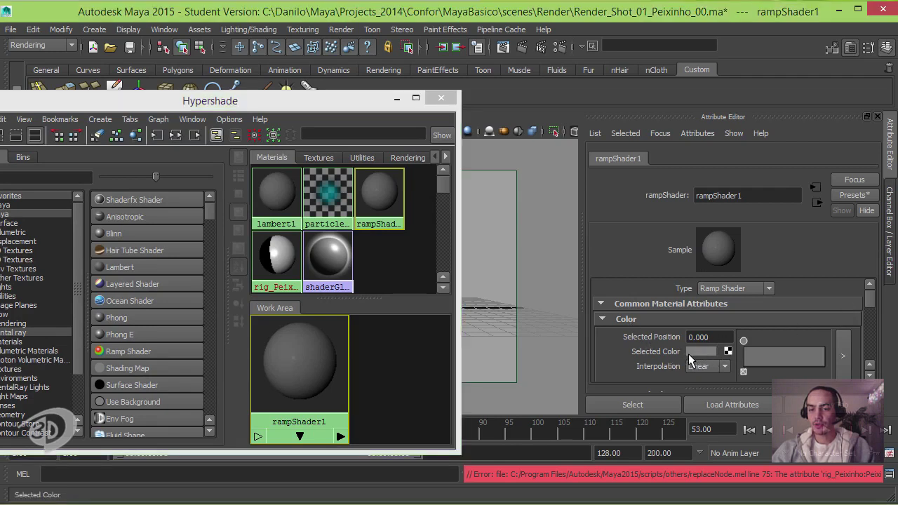
click(610, 371)
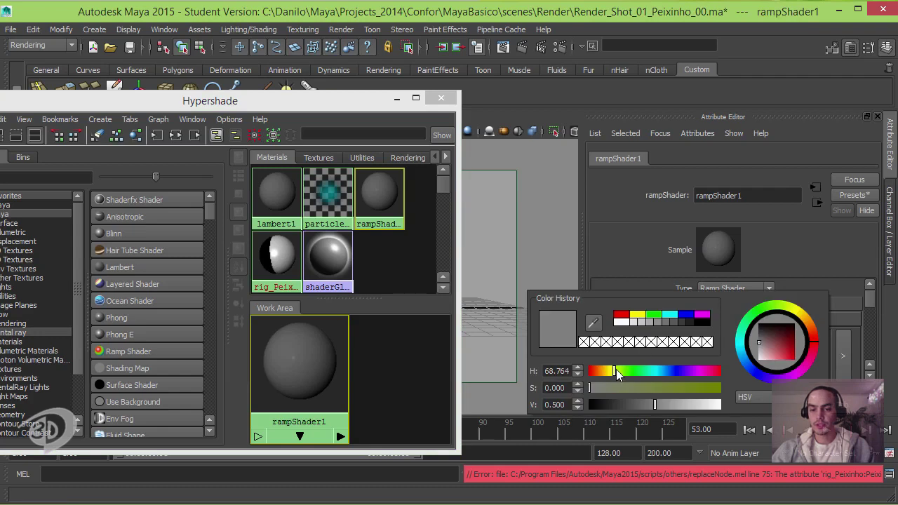
click(637, 315)
drag(616, 376, 609, 379)
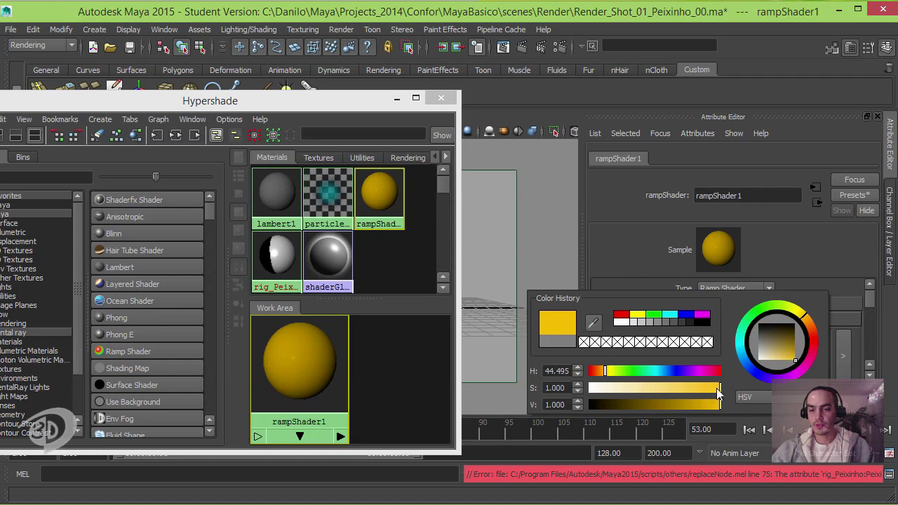
drag(718, 390, 707, 390)
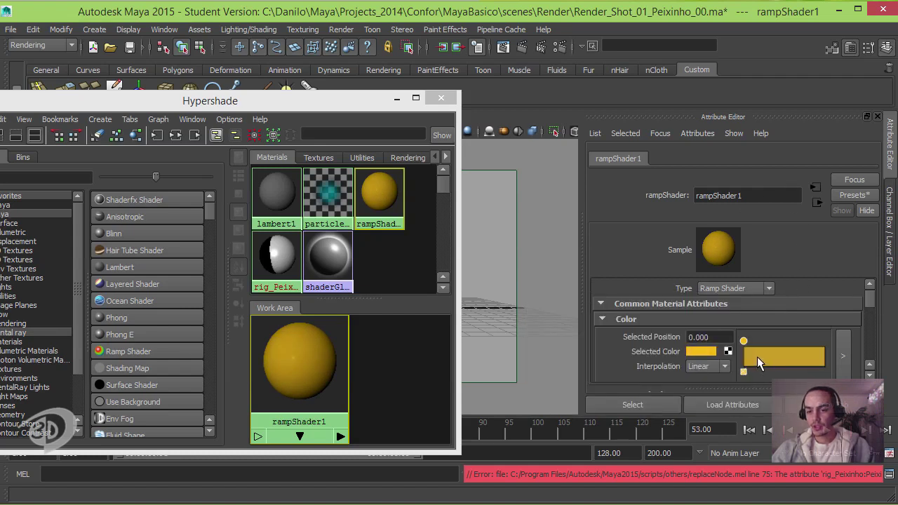
click(766, 355)
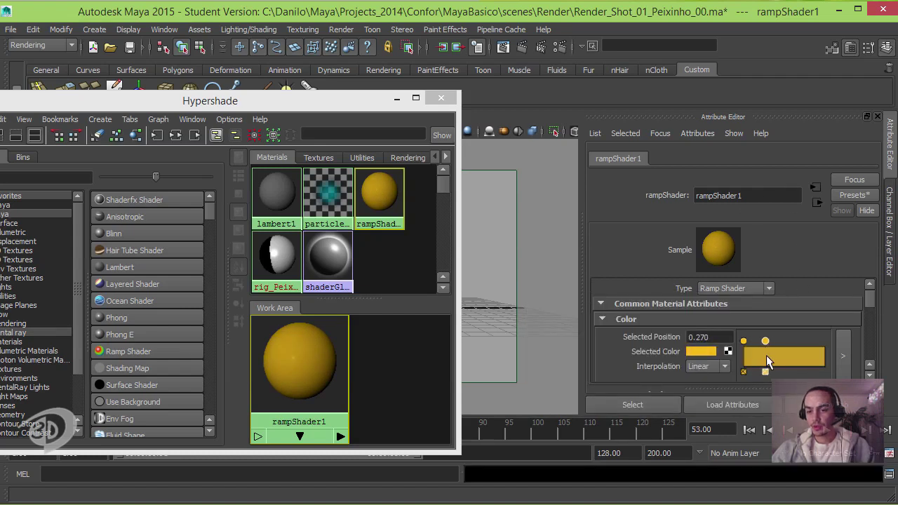
click(701, 352)
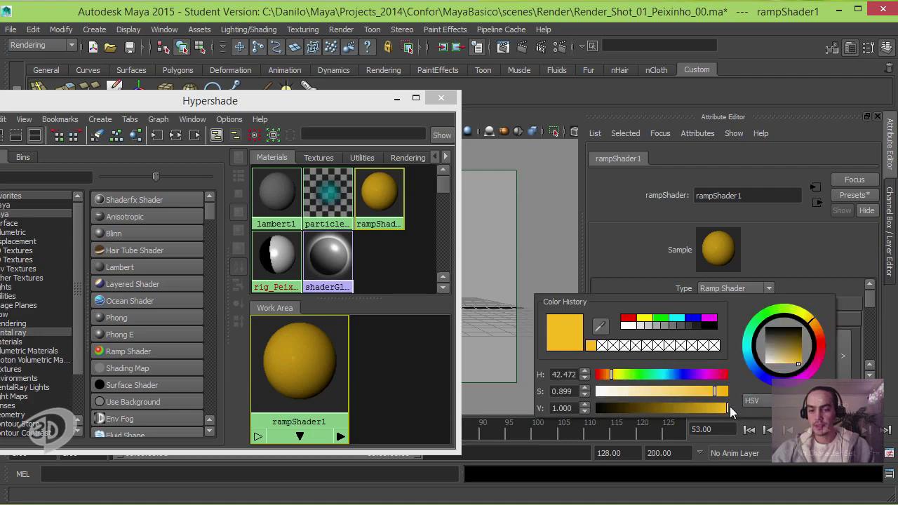
drag(730, 409, 689, 412)
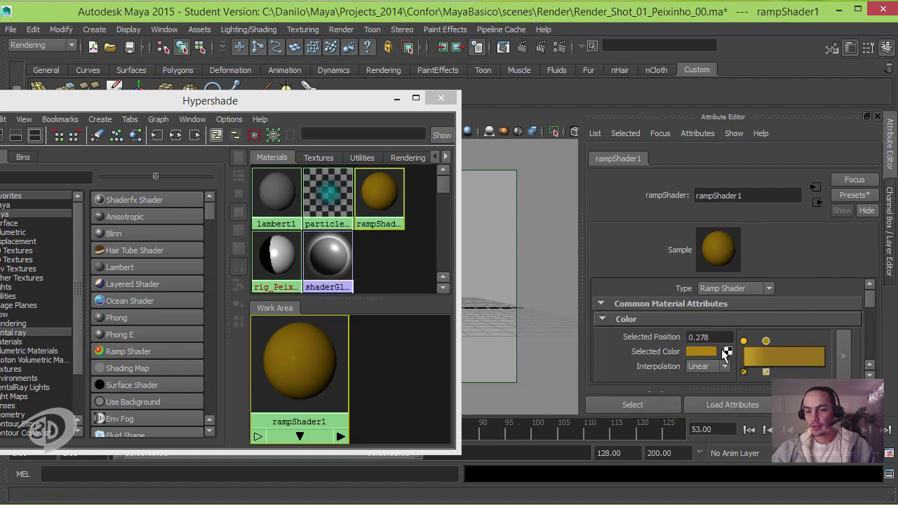
Step: Set the ramp stops' interpolation to None for hard colour steps
click(869, 376)
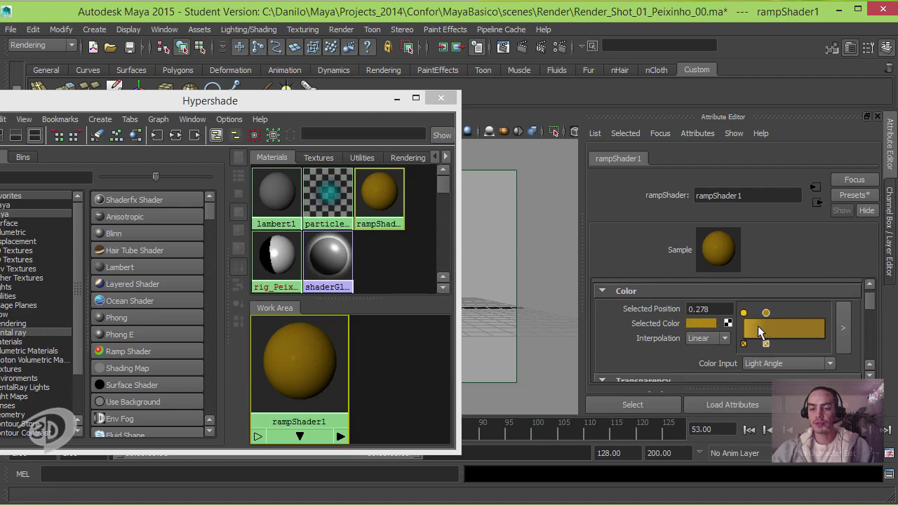
click(712, 338)
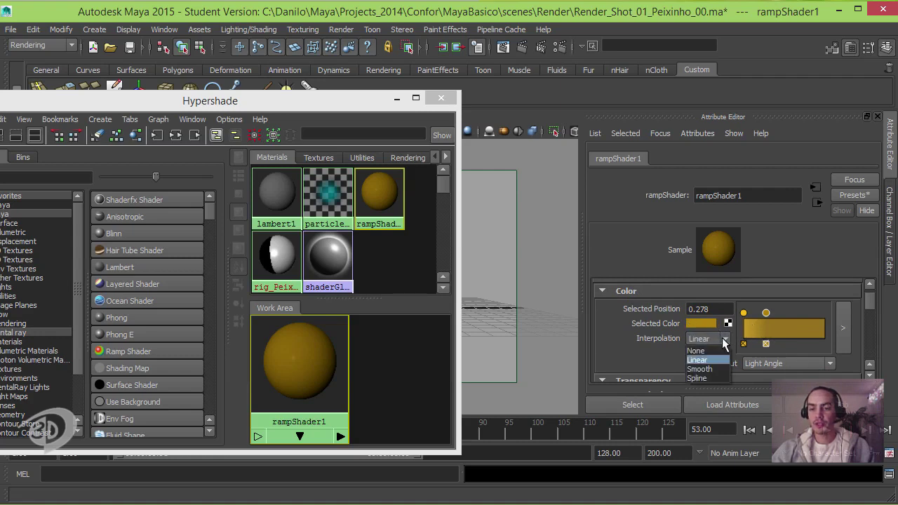
click(697, 350)
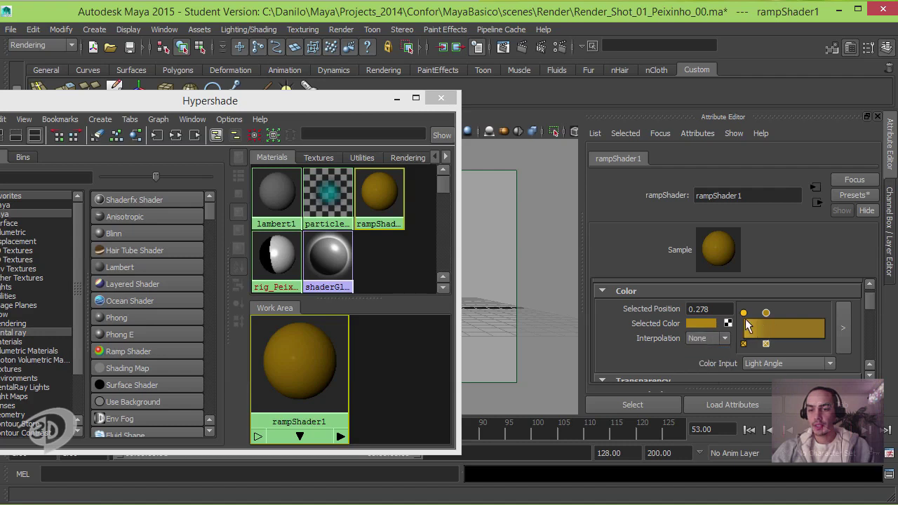
click(743, 313)
click(702, 338)
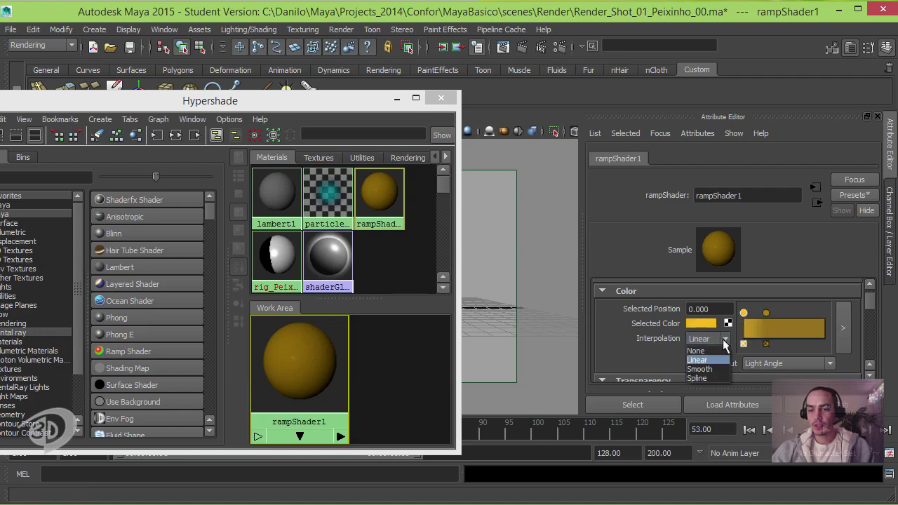
click(701, 342)
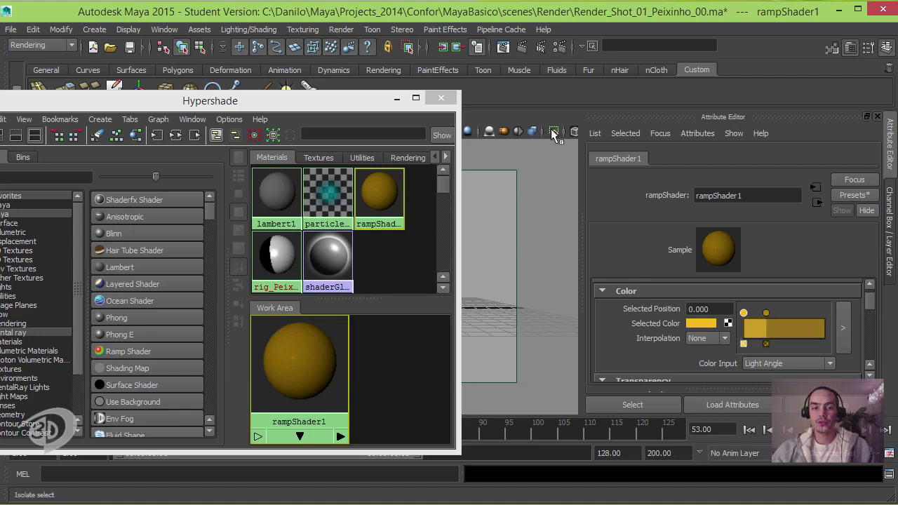
Step: Test-render the fish, then switch the ramp's Color Input to Brightness
click(522, 46)
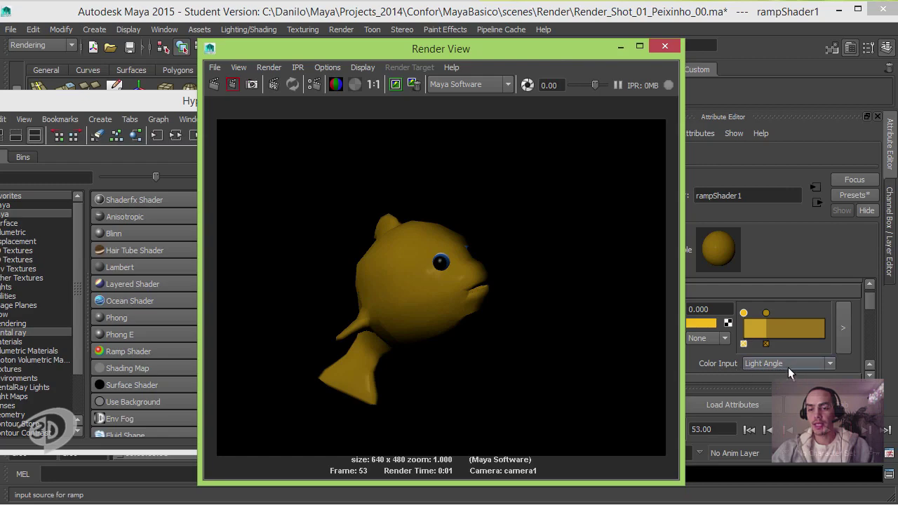
click(664, 46)
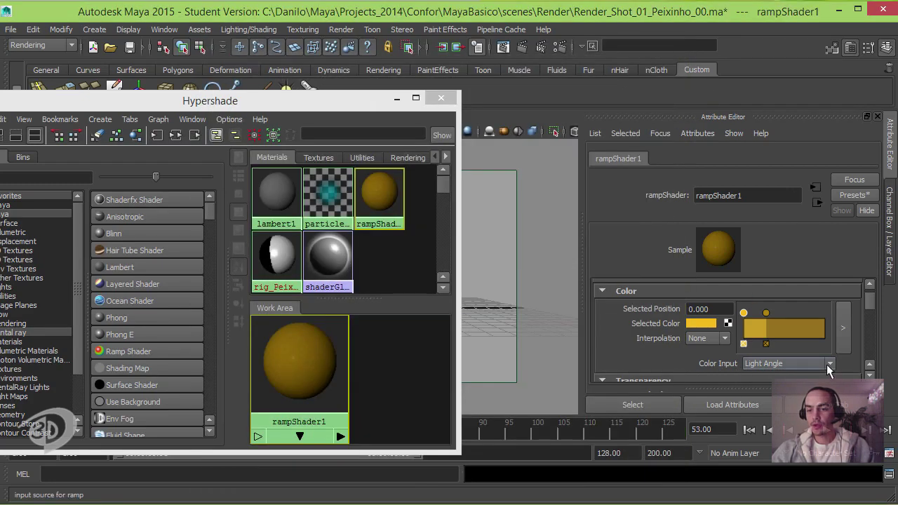
click(817, 363)
click(758, 395)
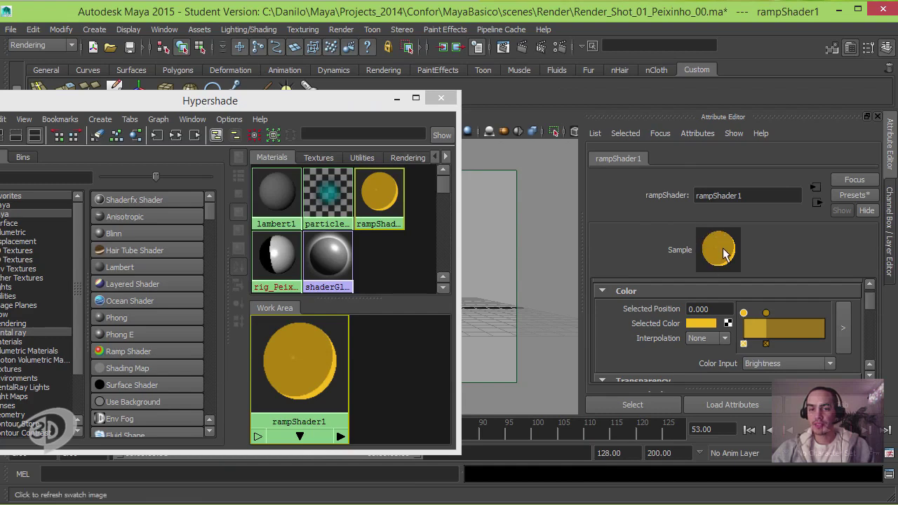
Step: Test-render again and move the second colour stop to position 0.278
click(522, 48)
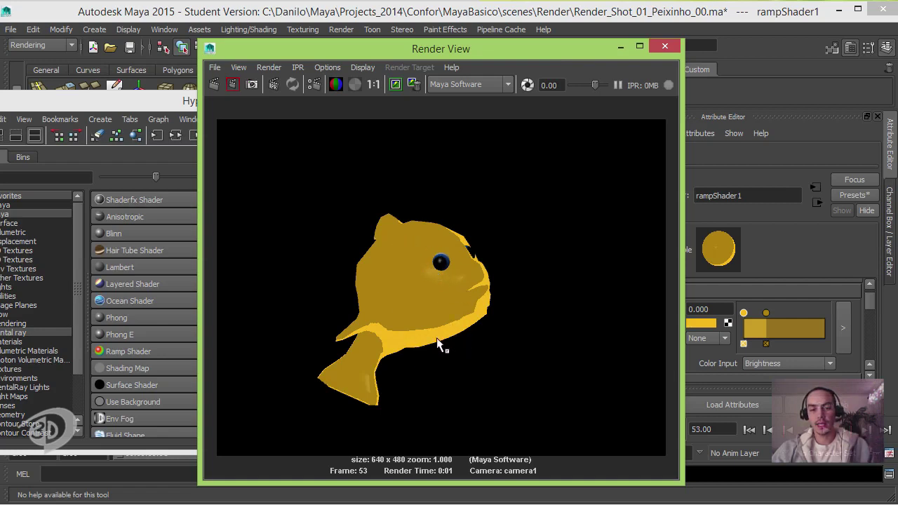
click(665, 47)
click(765, 313)
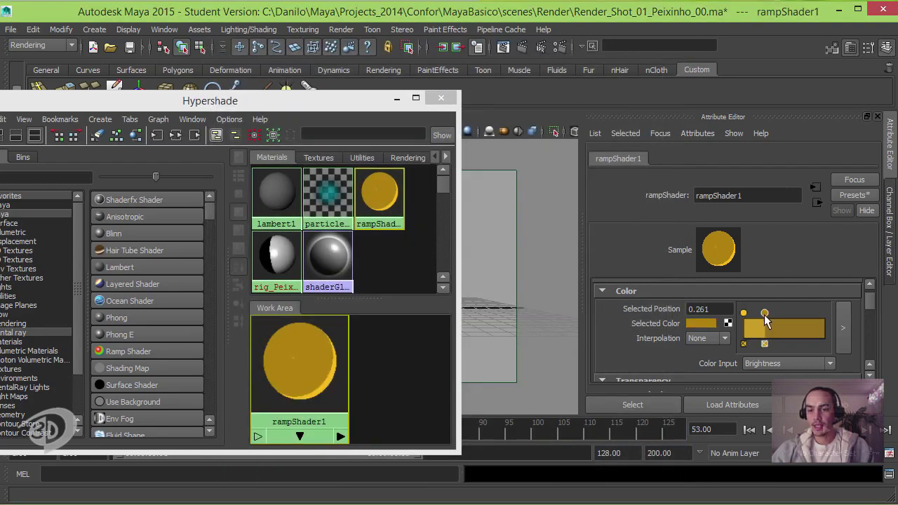
mouse_move(765, 315)
mouse_down()
mouse_move(744, 319)
mouse_move(765, 318)
mouse_up()
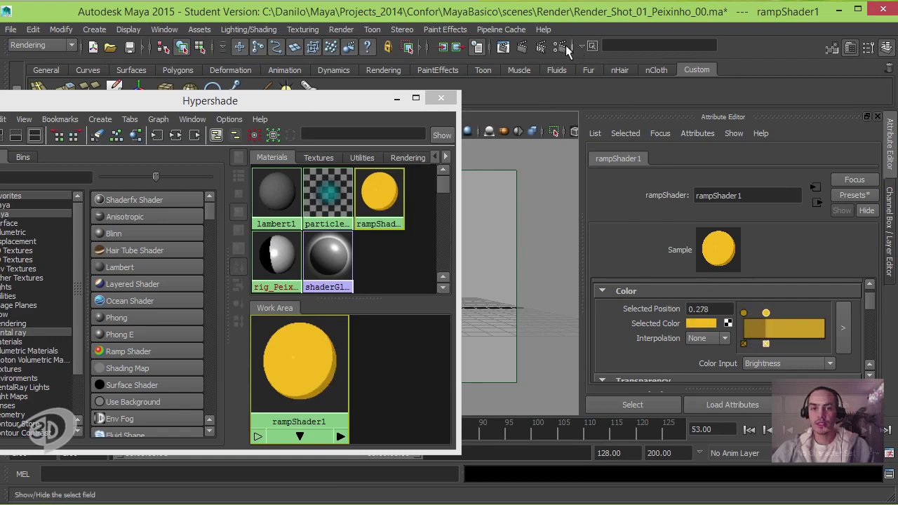
click(521, 47)
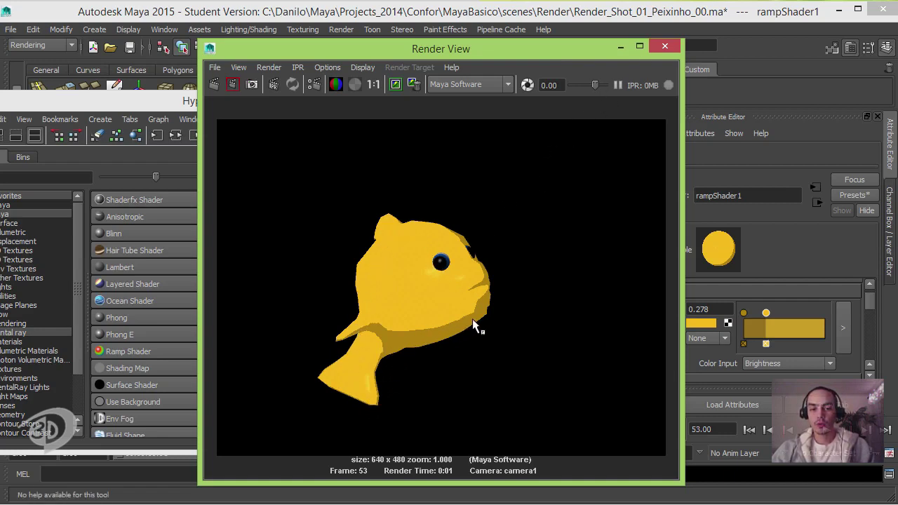
click(652, 50)
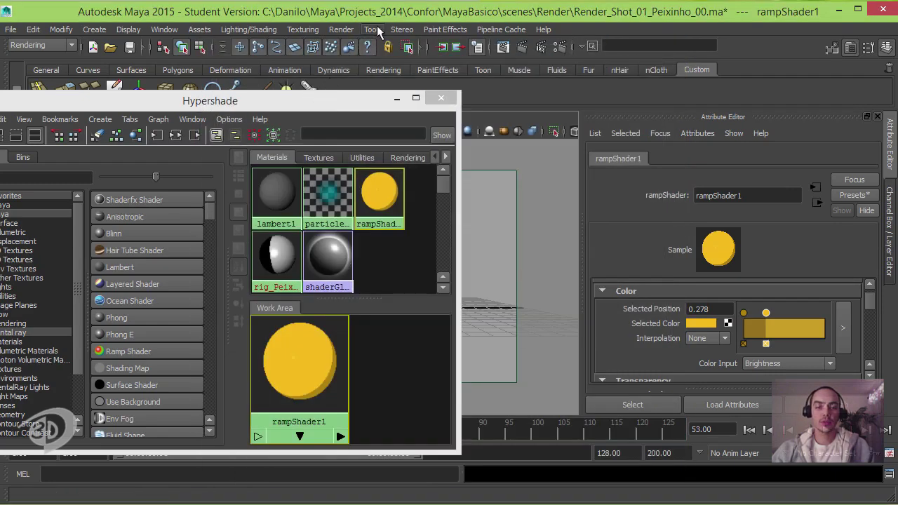
drag(366, 103, 266, 115)
click(538, 43)
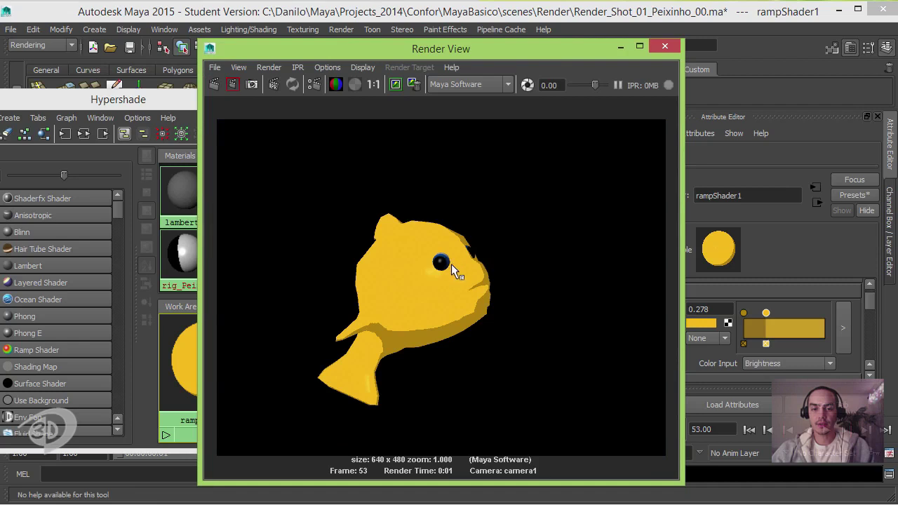
click(664, 49)
drag(268, 101, 229, 99)
Step: Clear the Geo_Lyr reference toggle in the Layer Editor so the fish geometry is selectable
click(379, 272)
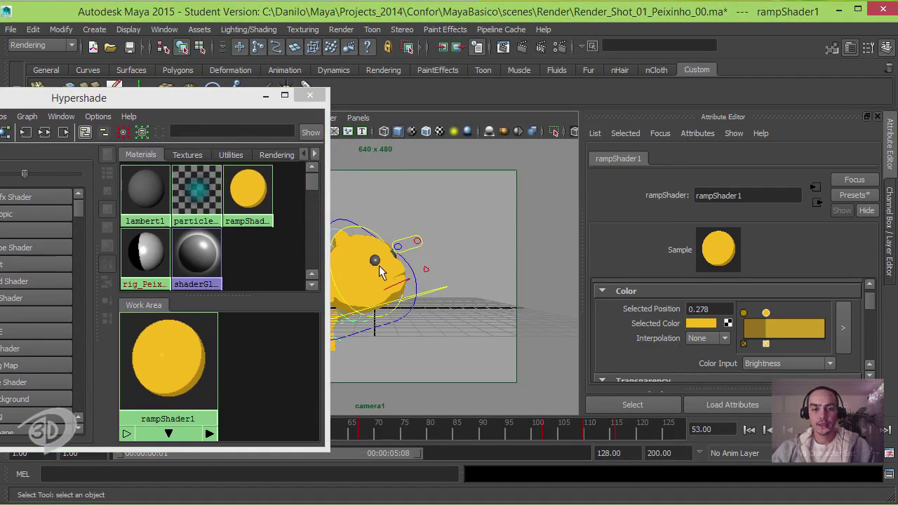
click(383, 241)
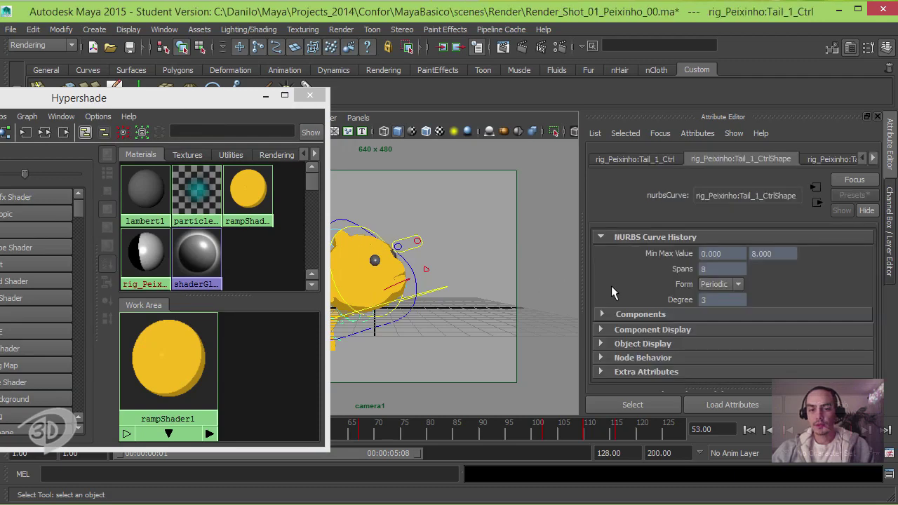
click(890, 232)
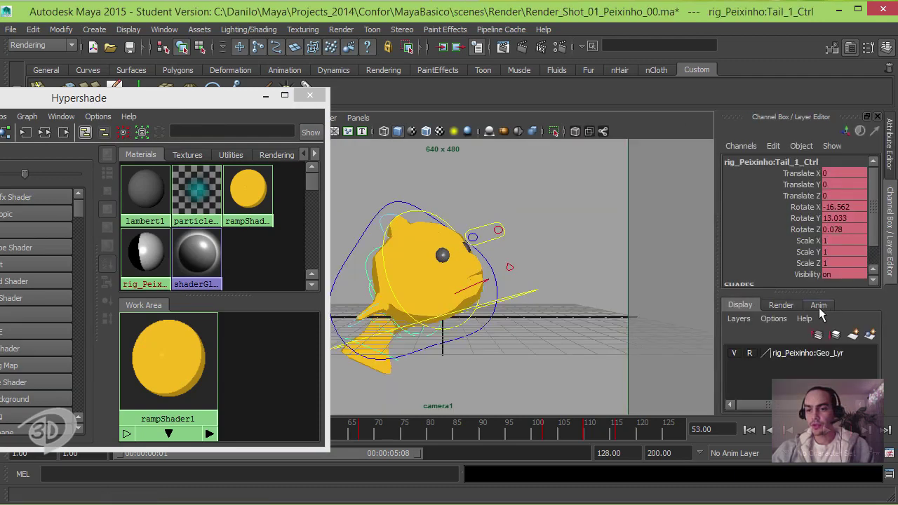
click(750, 354)
Step: Select the fish body mesh together with the black eye meshes
click(440, 256)
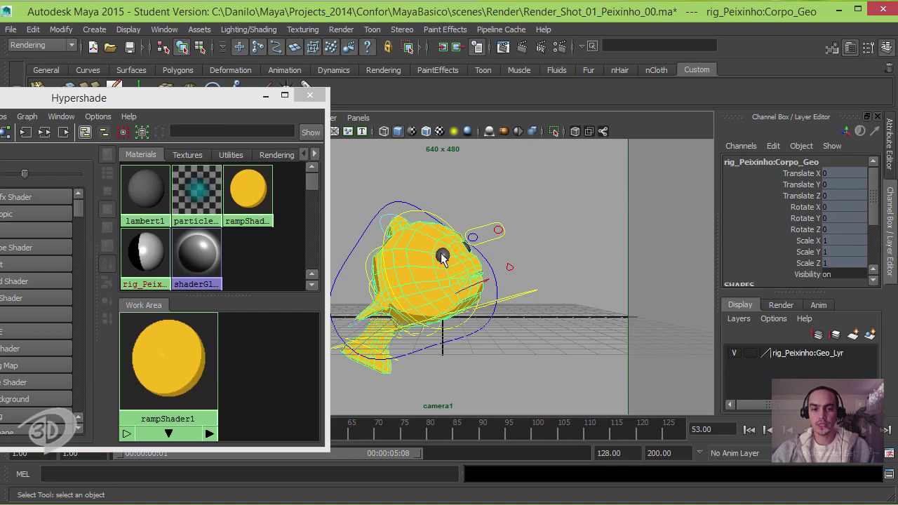
shift+click(469, 254)
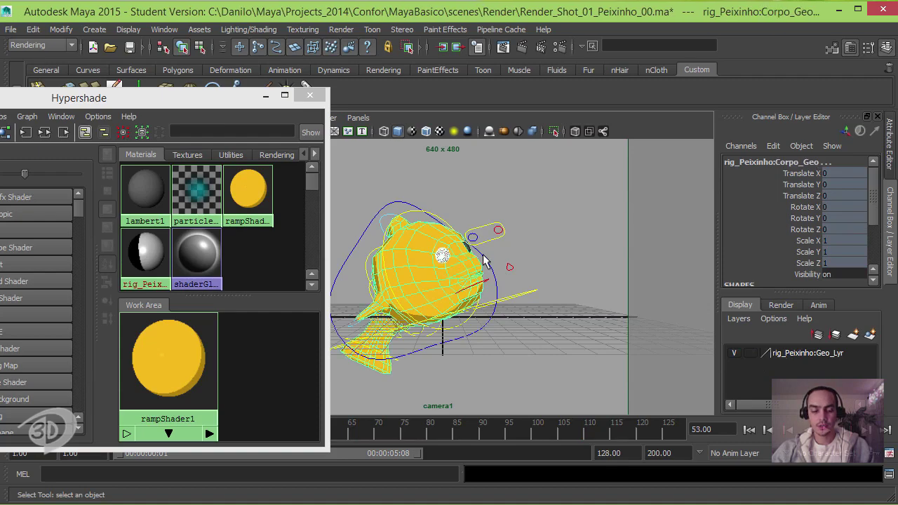
alt+drag(481, 240, 449, 253)
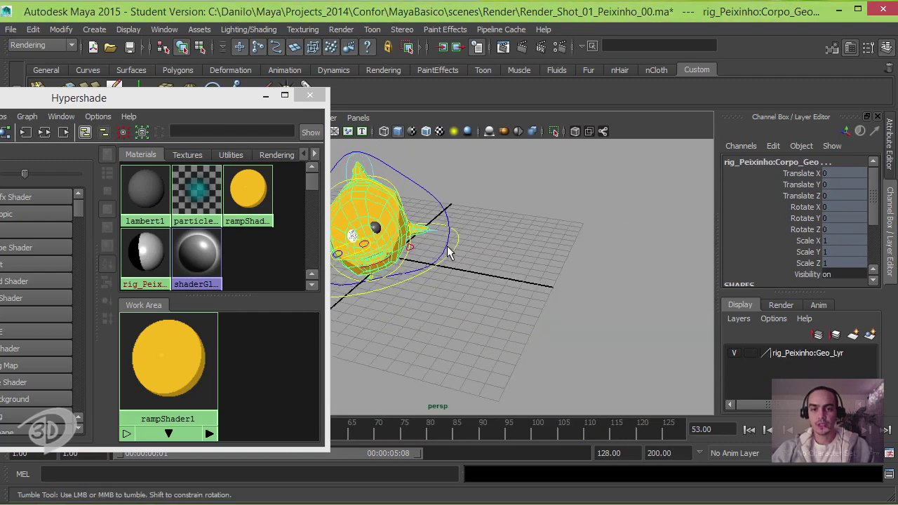
alt+right_drag(449, 253, 651, 276)
alt+middle_drag(652, 276, 537, 296)
alt+right_drag(537, 296, 499, 238)
click(510, 241)
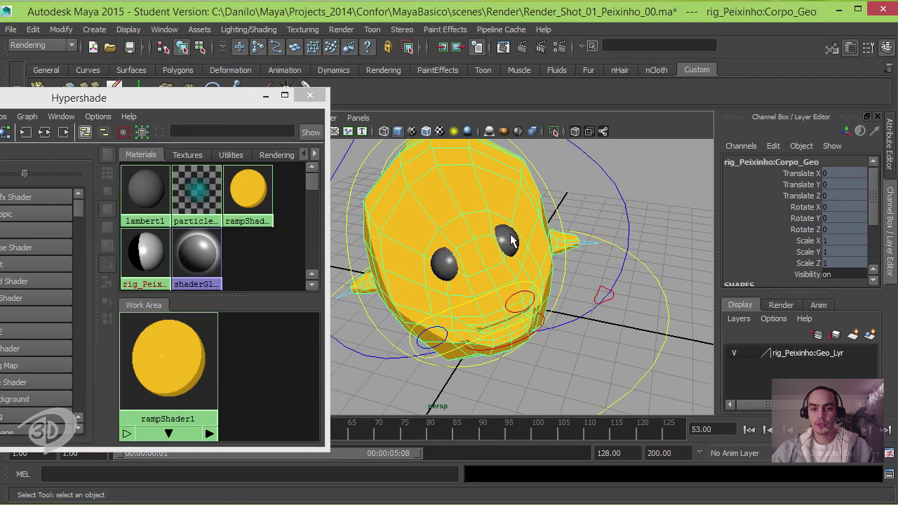
click(510, 240)
click(464, 258)
shift+click(444, 264)
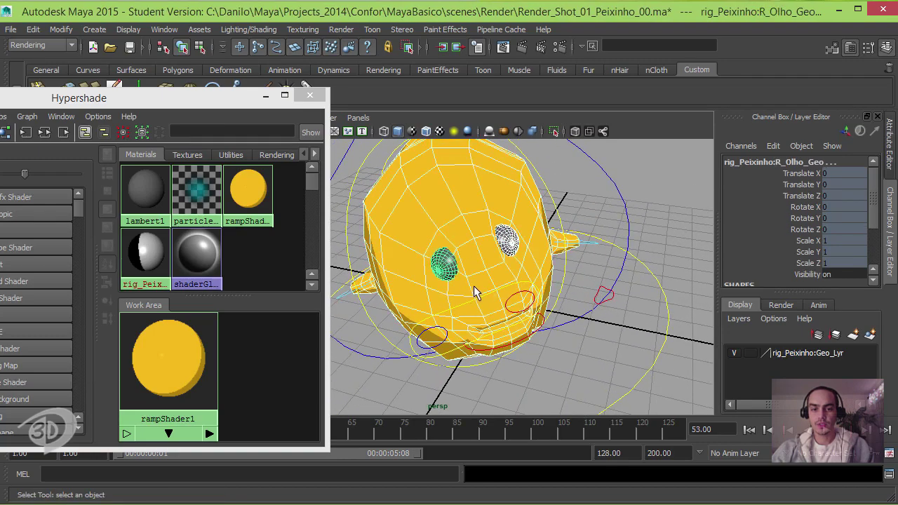
alt+drag(473, 293, 500, 260)
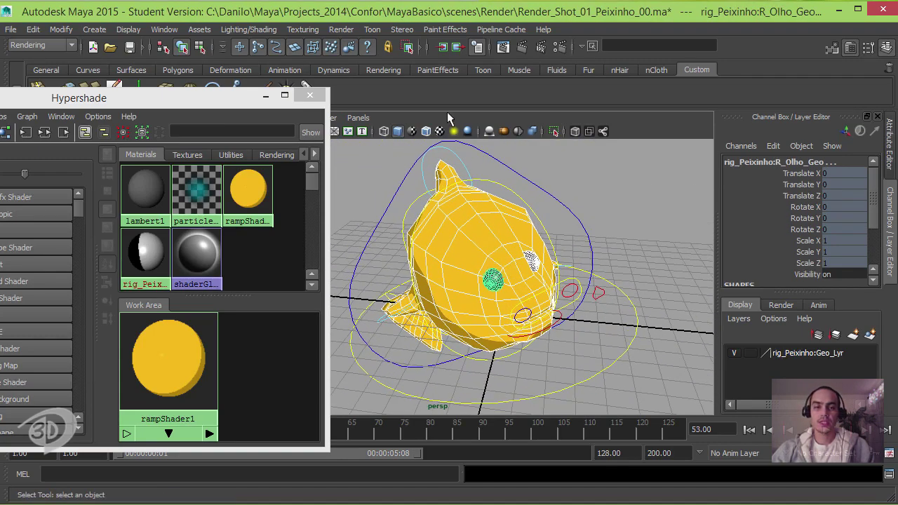
click(373, 30)
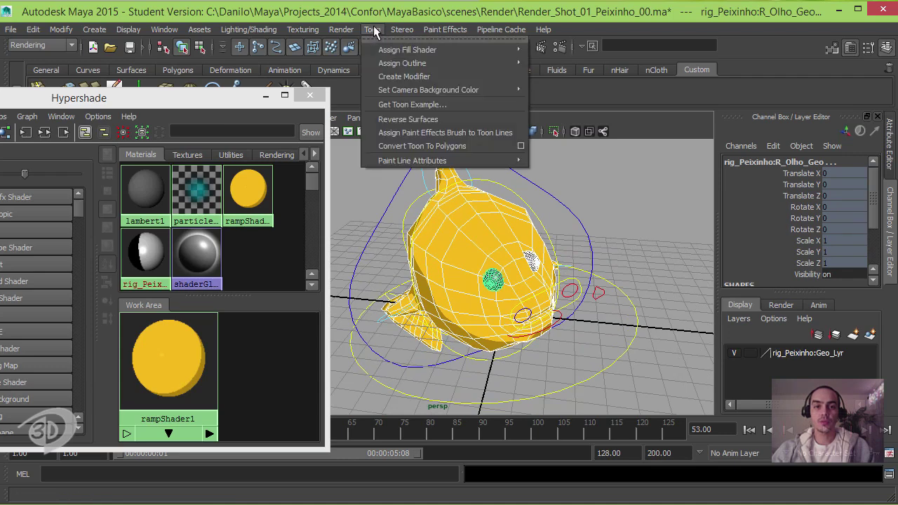
Step: Add a new toon outline to the selected fish and test-render the outlined frame
mouse_move(403, 63)
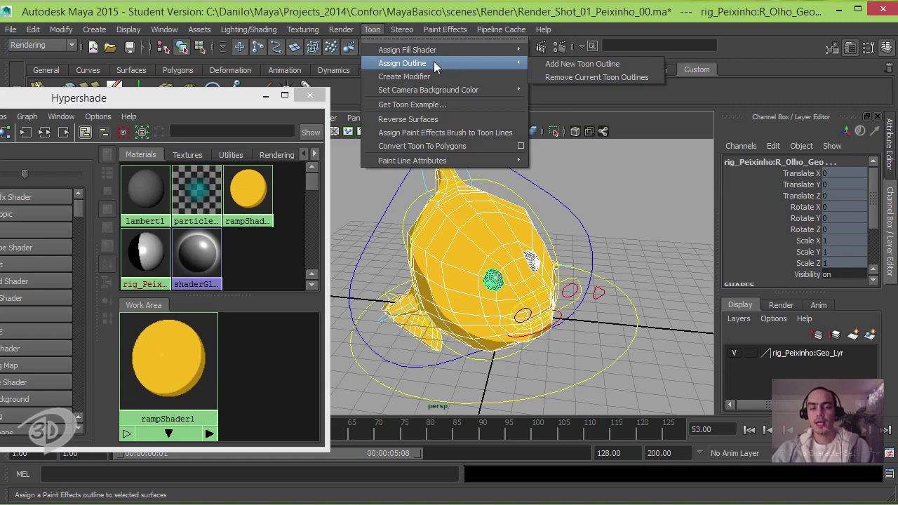
click(633, 64)
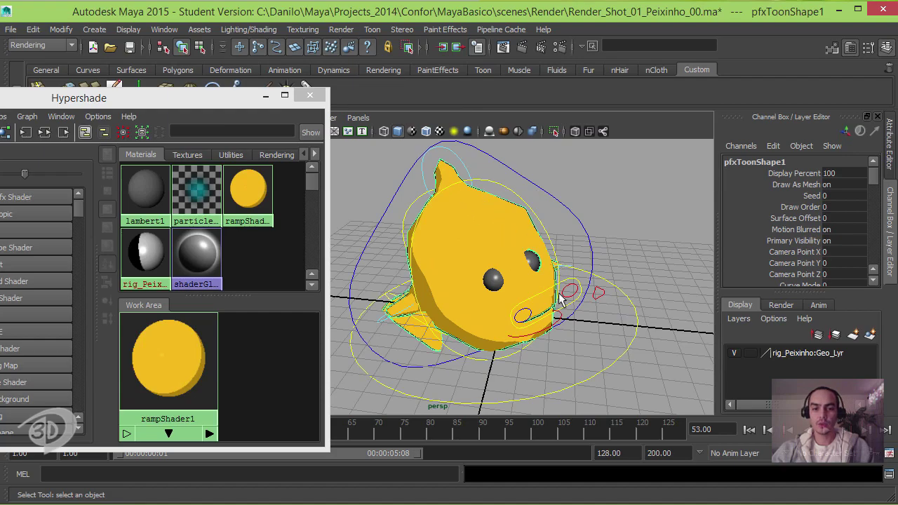
click(637, 192)
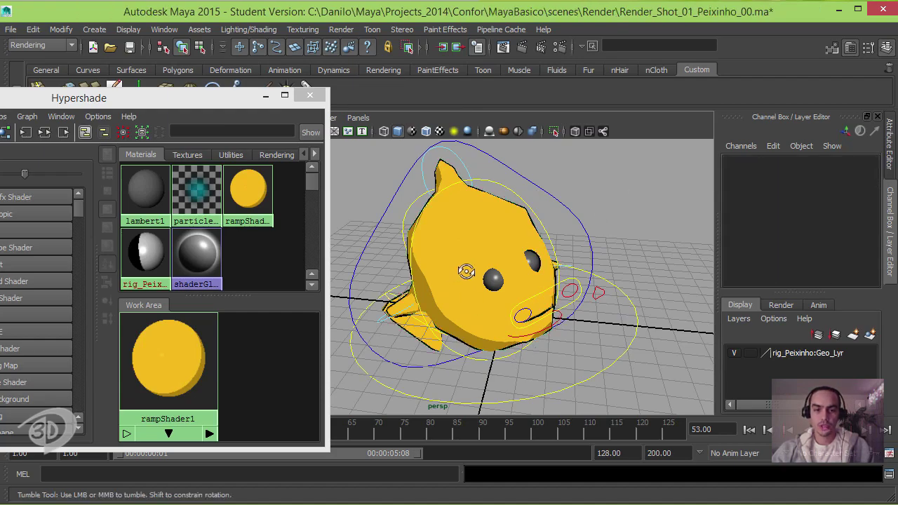
alt+drag(477, 291, 517, 275)
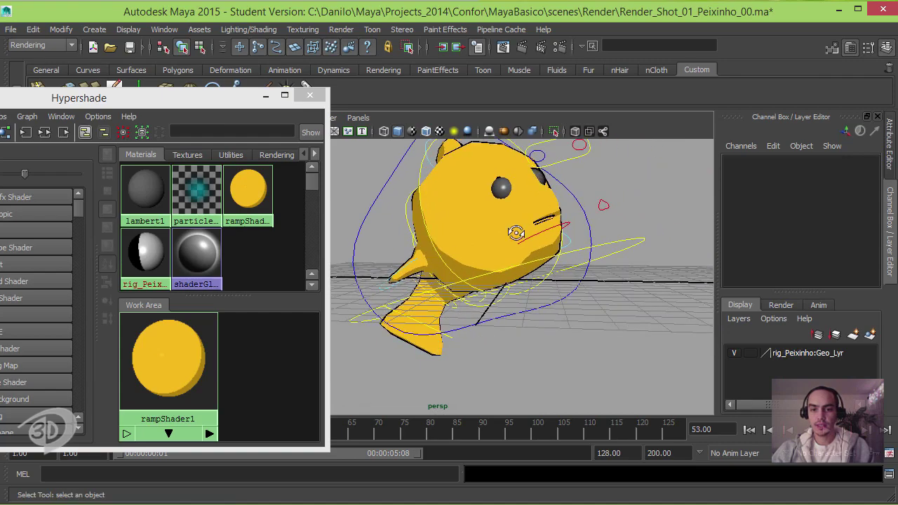
alt+drag(514, 233, 554, 240)
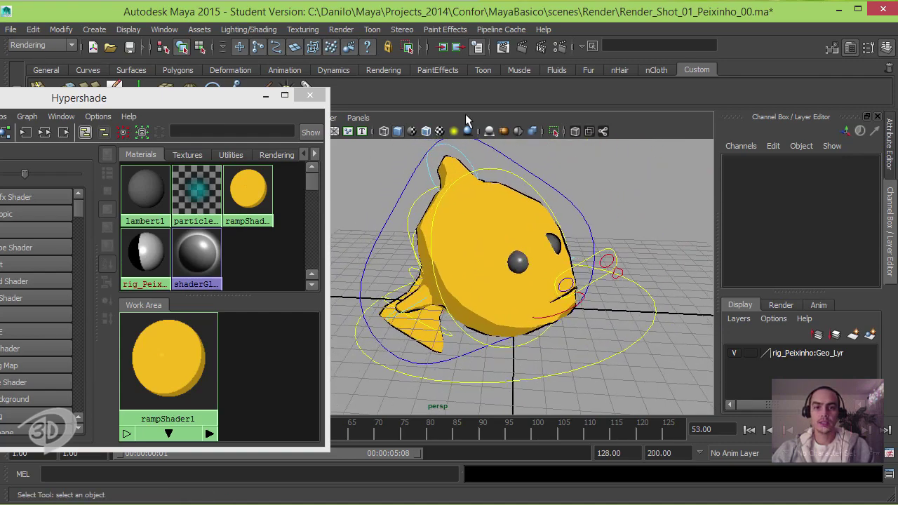
click(522, 54)
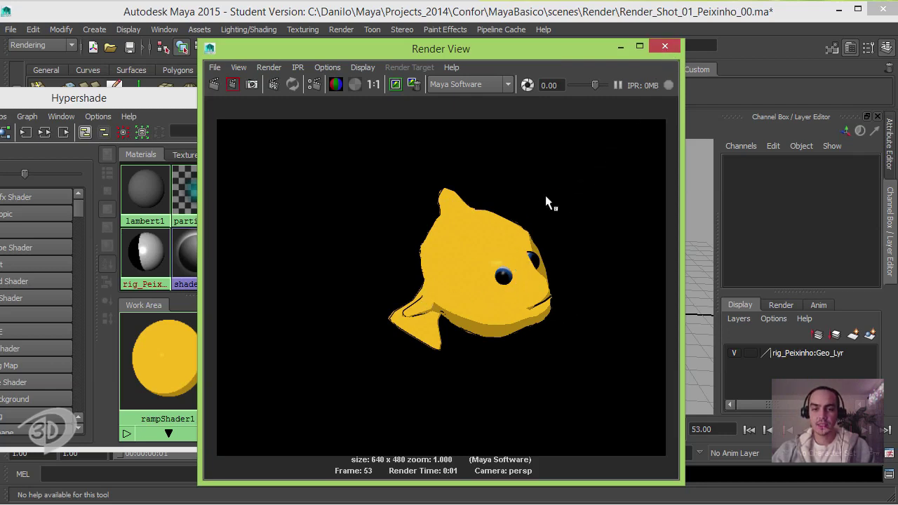
Step: Zoom in on the fish's fin and tail and render a close-up of the outline
click(664, 46)
alt+right_drag(479, 277, 604, 266)
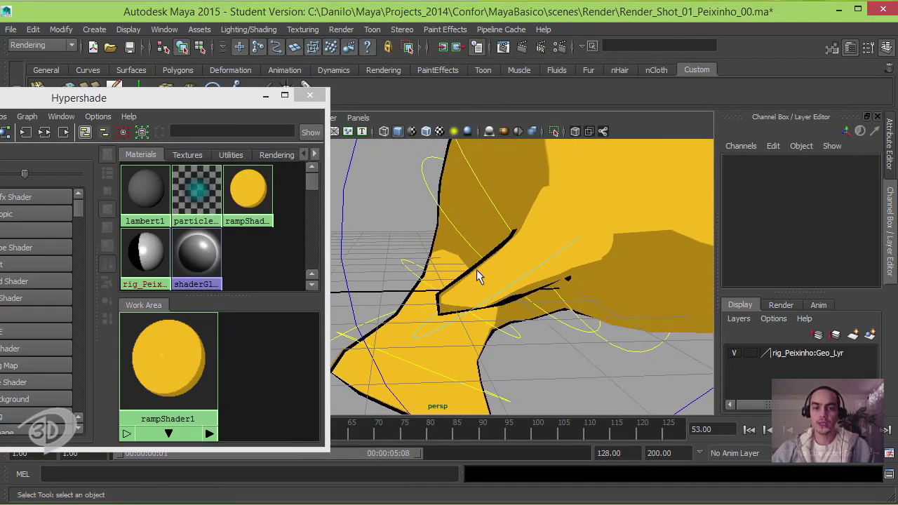
click(521, 47)
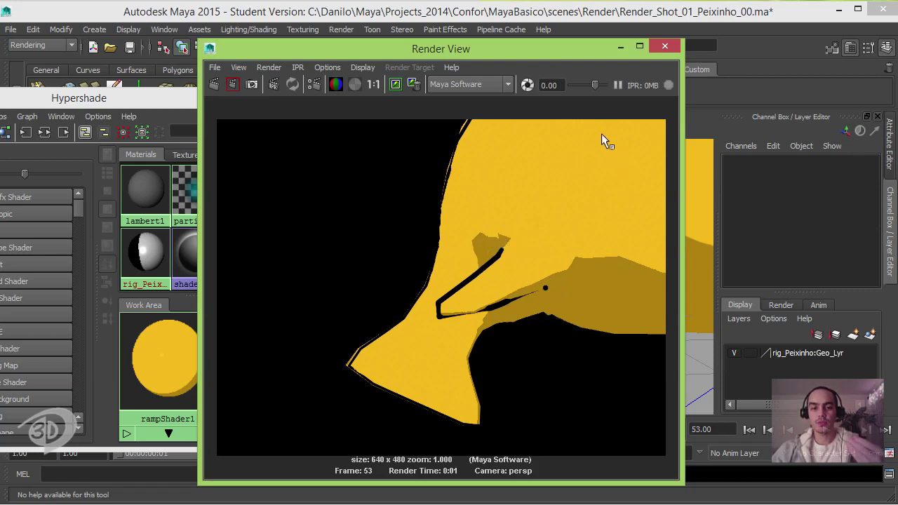
Step: Close the render, select the fish body mesh Corpo_Geo, and zoom back out
click(660, 47)
click(579, 217)
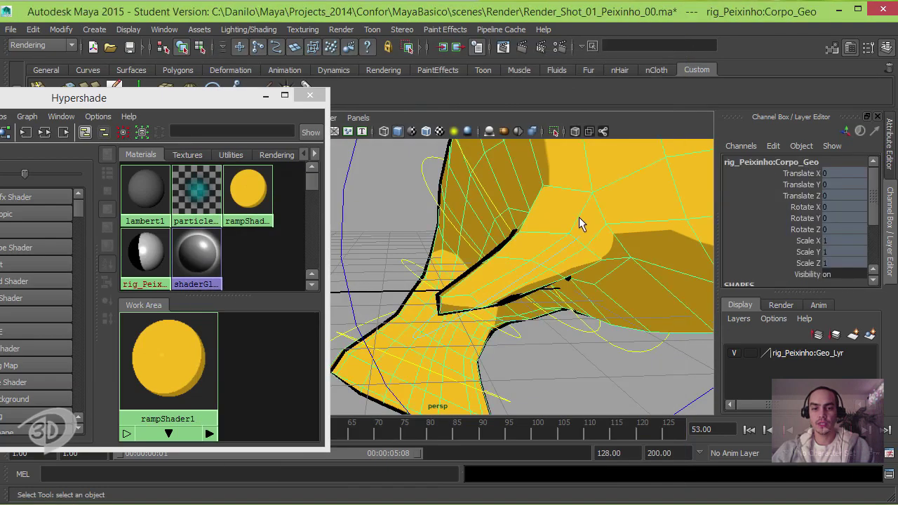
alt+right_drag(555, 268, 417, 224)
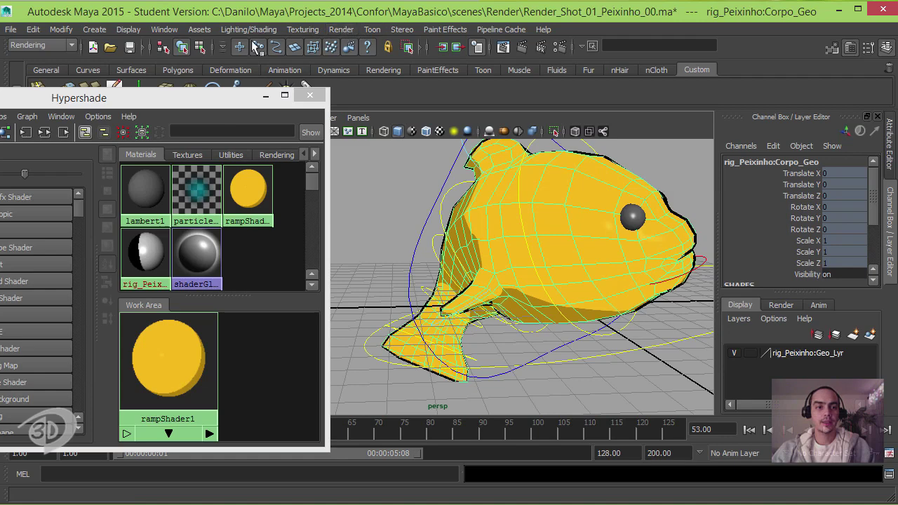
Step: Switch to the Polygons menu set and apply Mesh > Smooth to the fish body
click(42, 45)
click(42, 67)
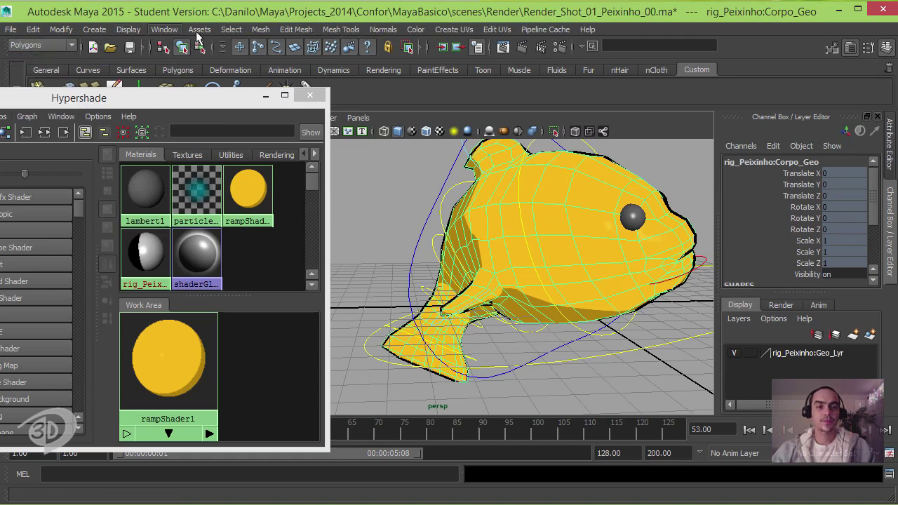
click(261, 30)
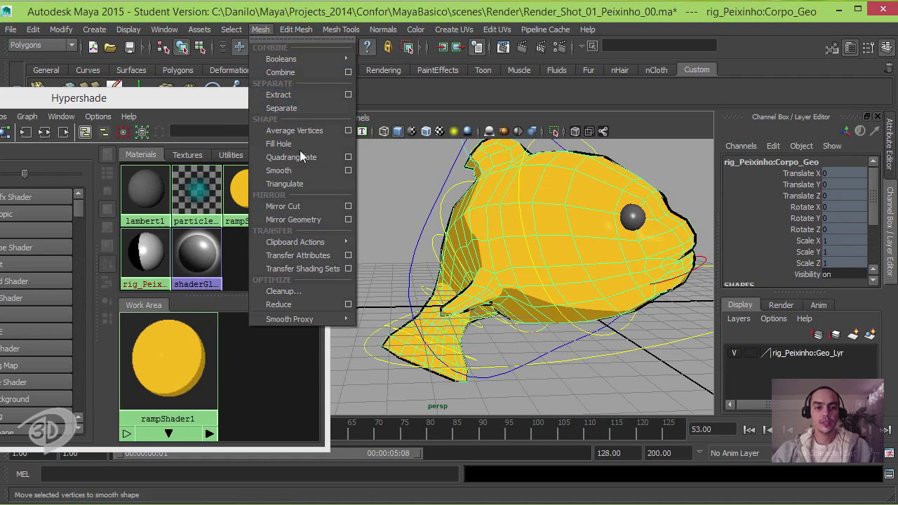
click(314, 172)
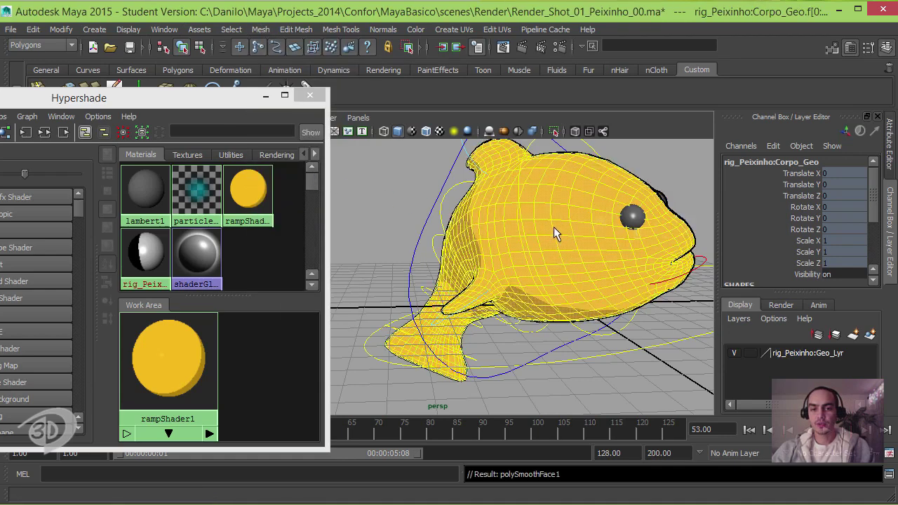
Step: Set polySmoothFace1 Divisions to 2 and clear the selection
drag(875, 209, 877, 250)
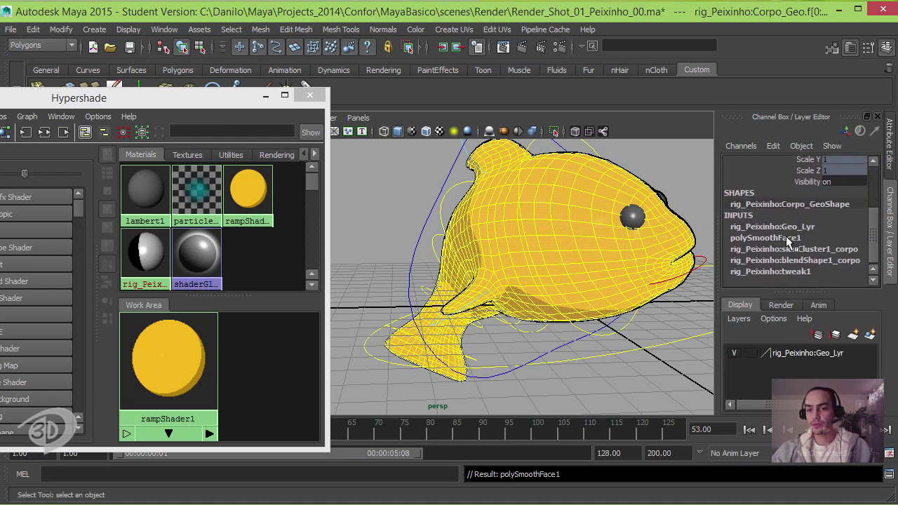
click(870, 237)
click(766, 249)
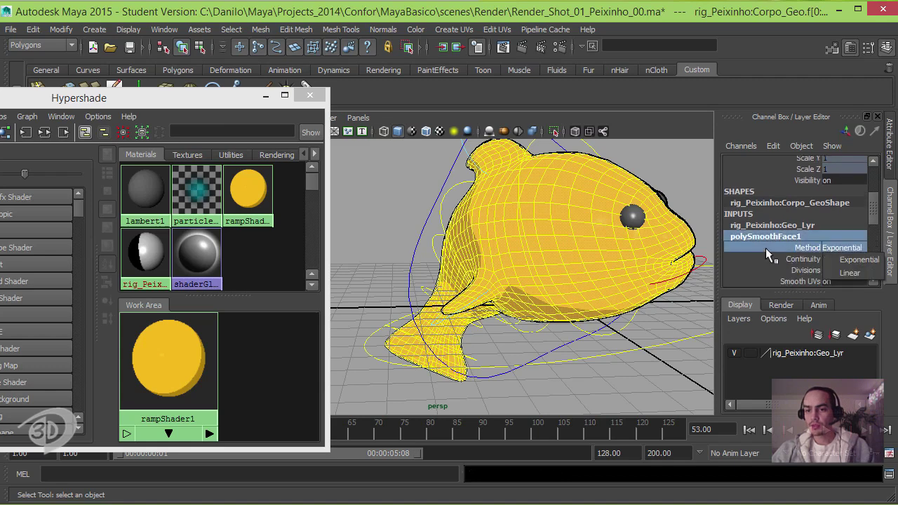
drag(876, 219, 878, 233)
click(835, 228)
text(2)
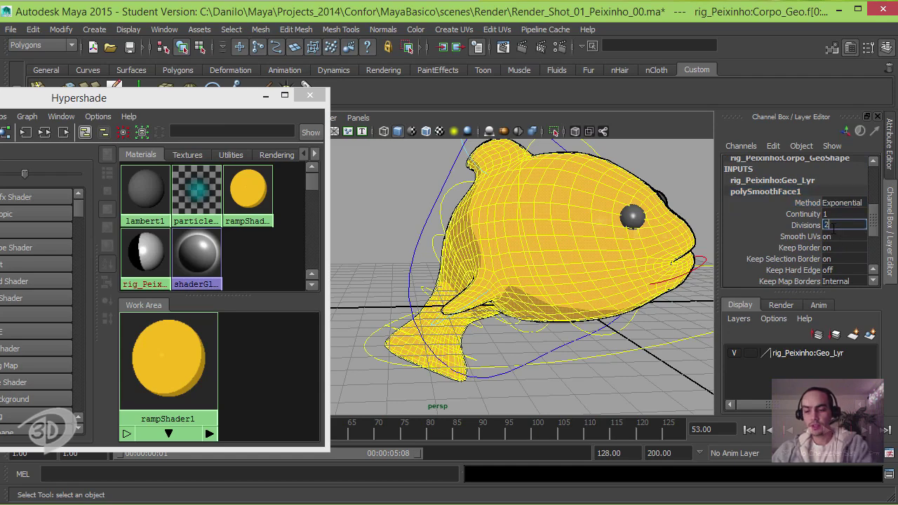
key(Return)
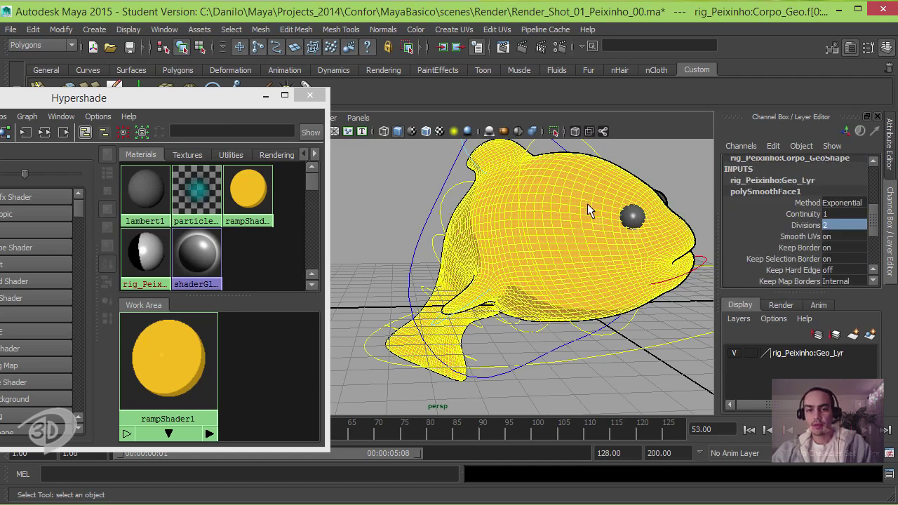
click(638, 160)
Step: Frame the smoothed fin and tail and render a close-up of them
alt+middle_drag(524, 282, 581, 237)
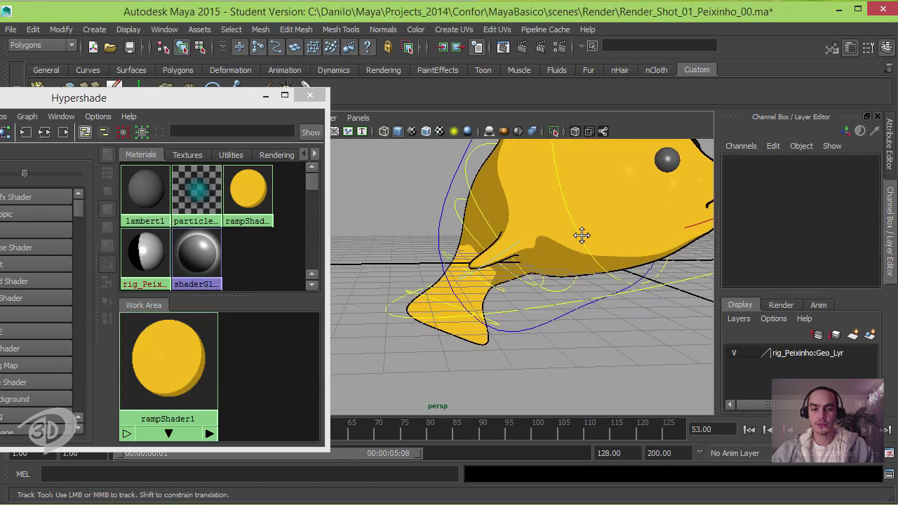
scroll(597, 250, up, 2)
alt+right_drag(597, 250, 628, 271)
alt+middle_drag(627, 270, 582, 256)
alt+drag(582, 257, 495, 223)
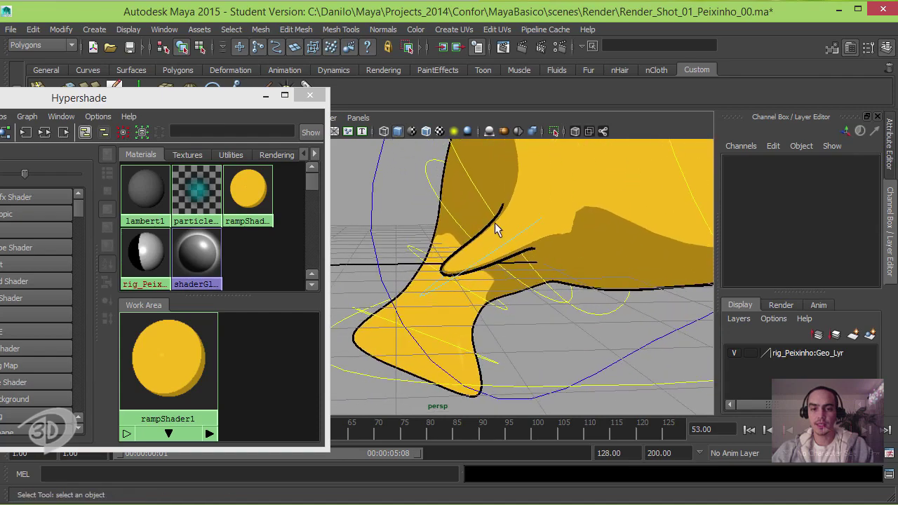
click(522, 47)
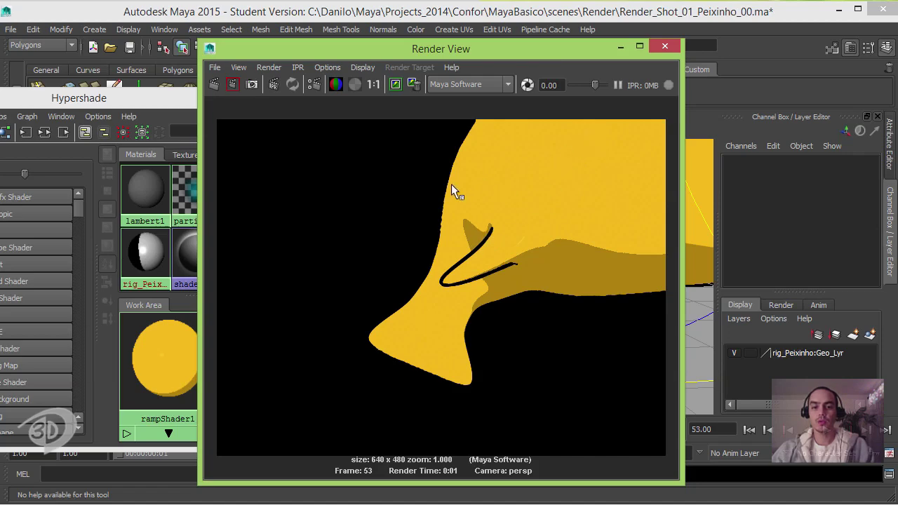
Step: Close the render, zoom back out to the whole fish, and close Hypershade
click(665, 45)
alt+middle_drag(569, 217, 521, 284)
alt+right_drag(521, 284, 304, 117)
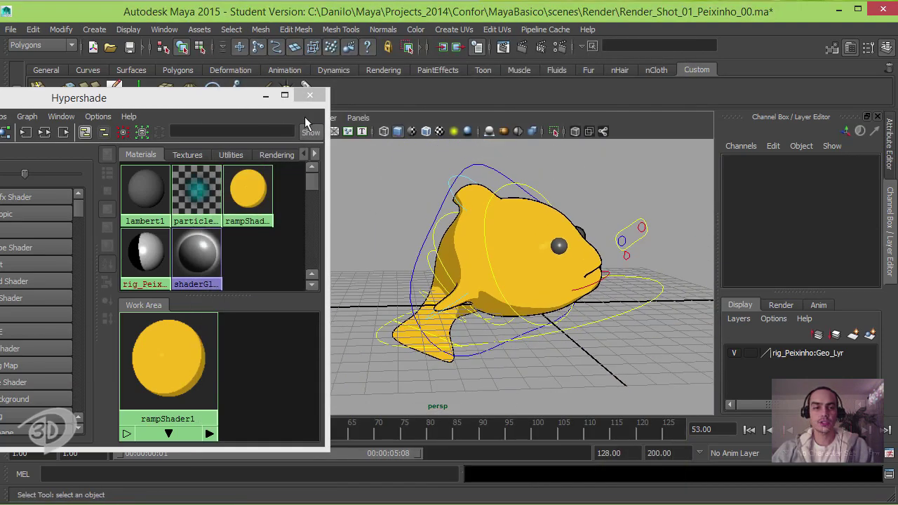
click(309, 95)
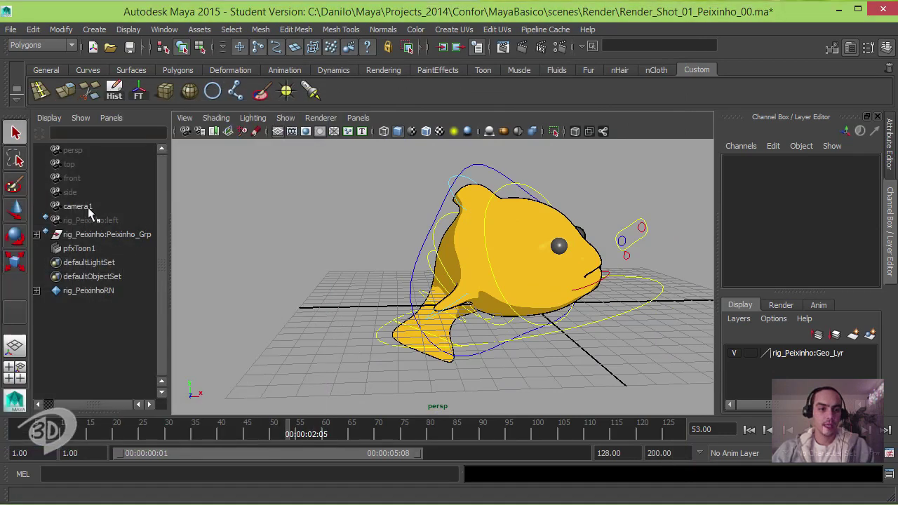
Step: Look through camera1 in the viewport and render frame 53 at 640x480
middle_drag(77, 207, 498, 203)
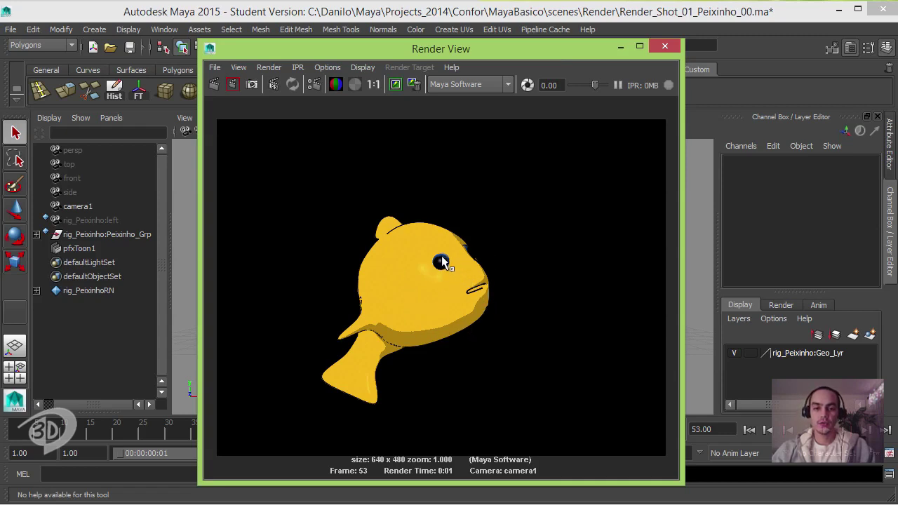
drag(551, 55, 396, 88)
click(165, 29)
Step: In Hypershade, change the Olhos_Mat eye material's type from Phong to Surface Shader
mouse_move(185, 67)
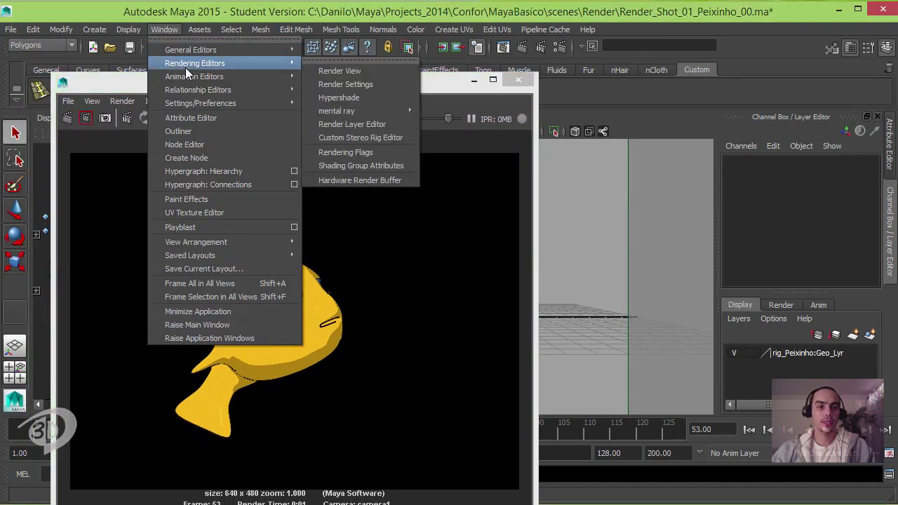
click(338, 92)
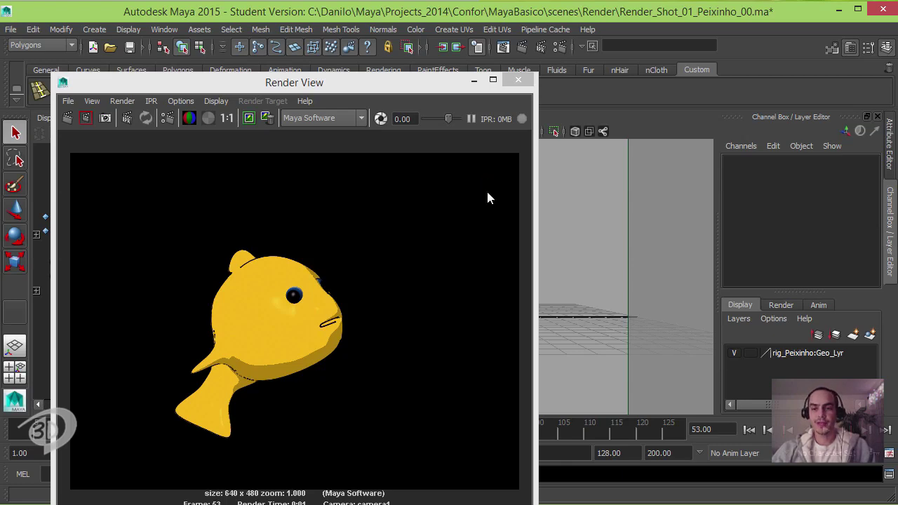
drag(260, 92, 269, 84)
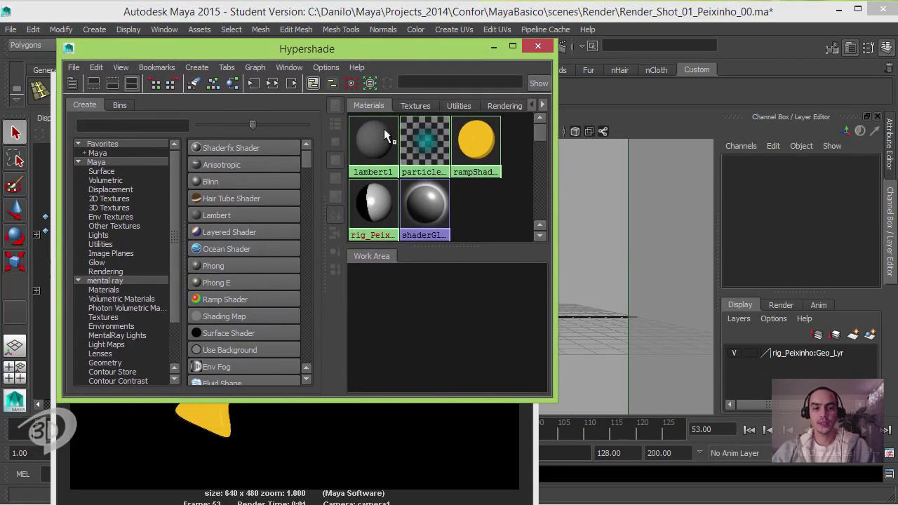
click(373, 204)
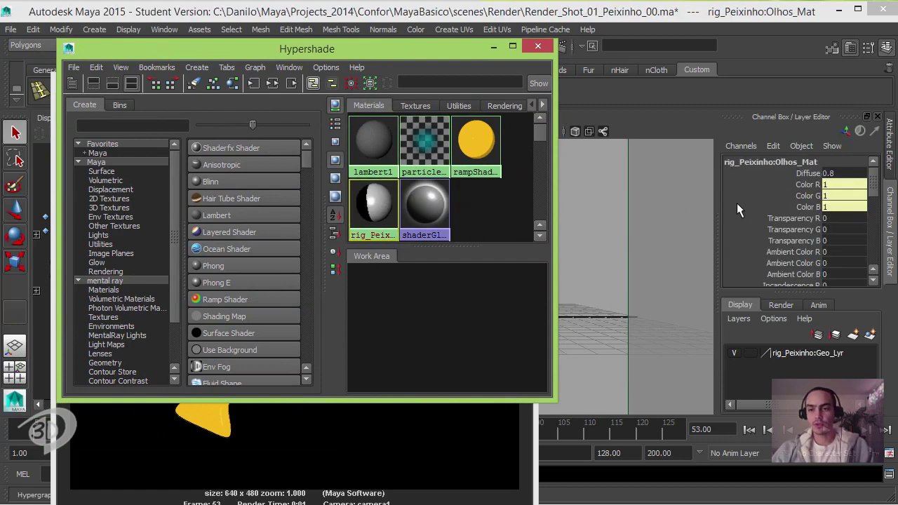
key(ctrl+a)
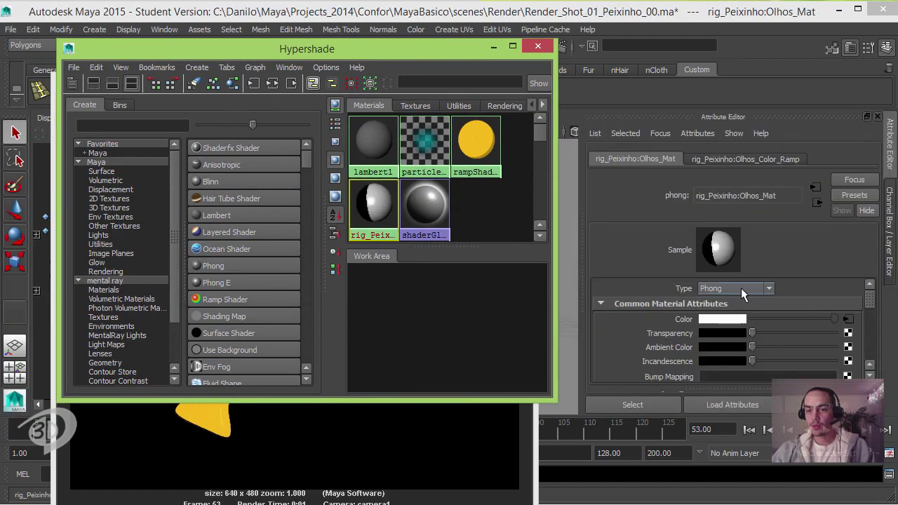
click(758, 288)
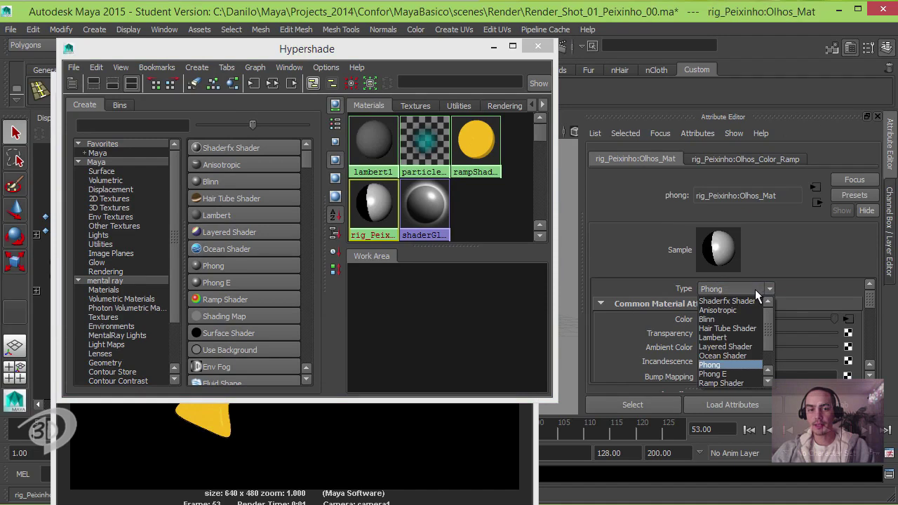
click(758, 287)
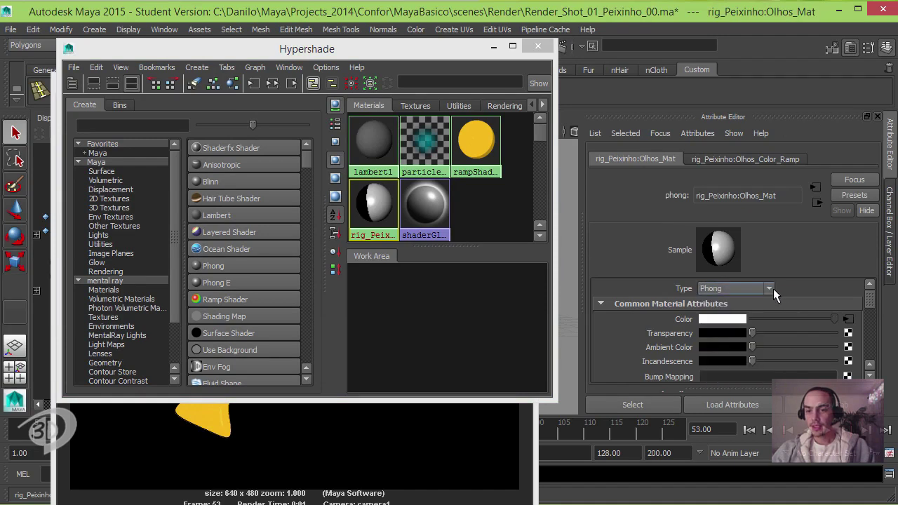
click(768, 288)
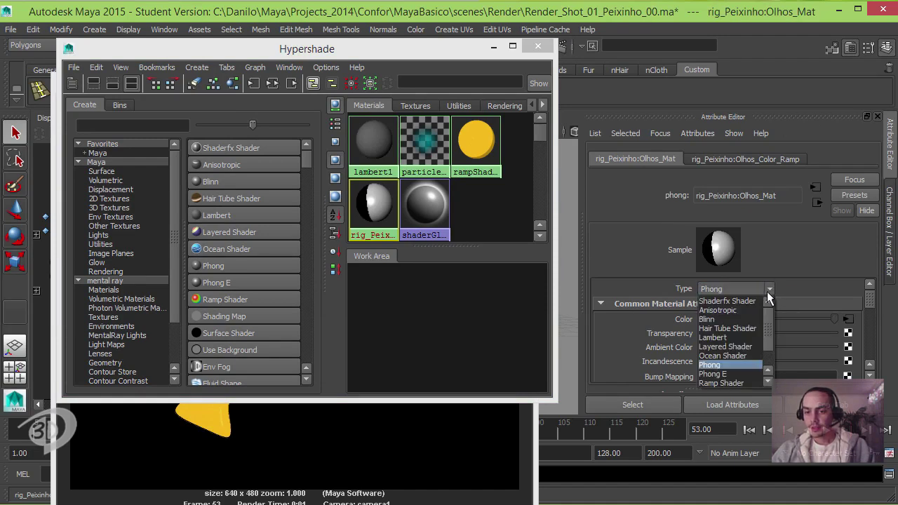
click(767, 290)
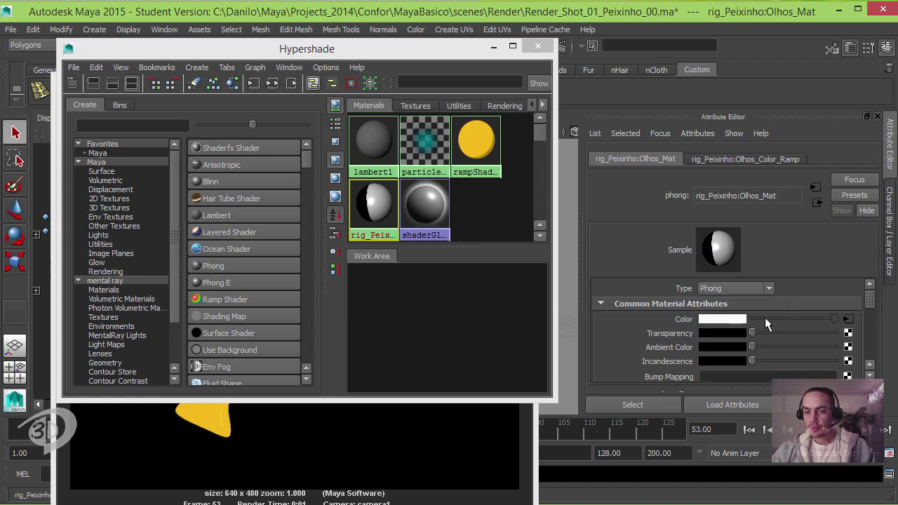
click(770, 288)
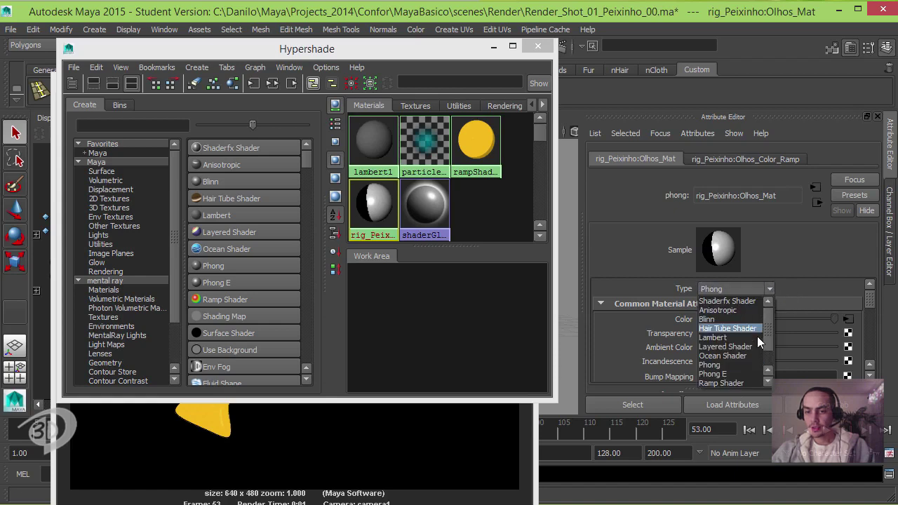
scroll(766, 340, down, 2)
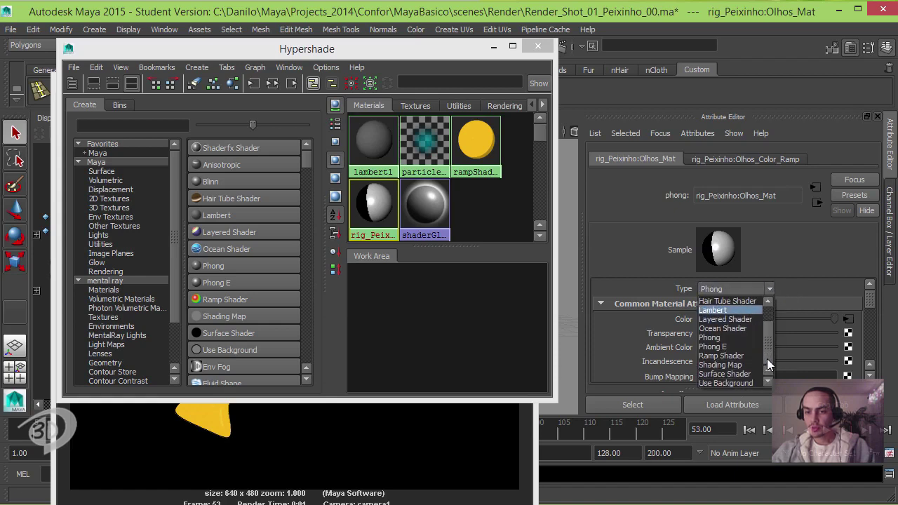
click(751, 374)
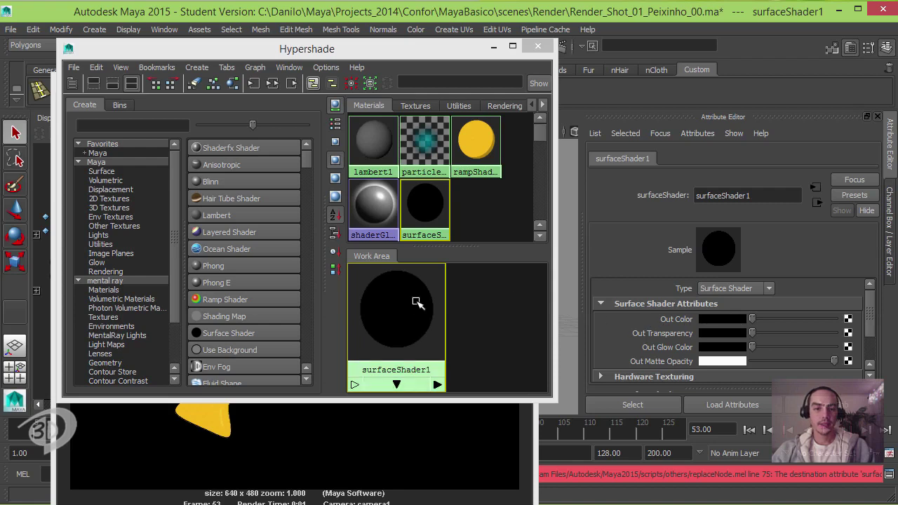
Step: Connect rig_Peixinho:Olhos_Color_Ramp to surfaceShader1's Out Color and minimize Hypershade
drag(417, 301, 432, 323)
click(415, 105)
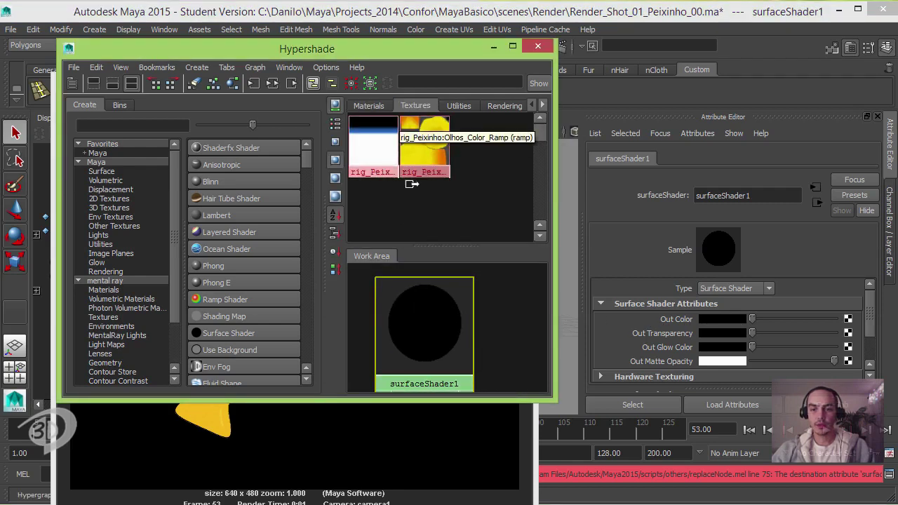
drag(428, 316, 459, 305)
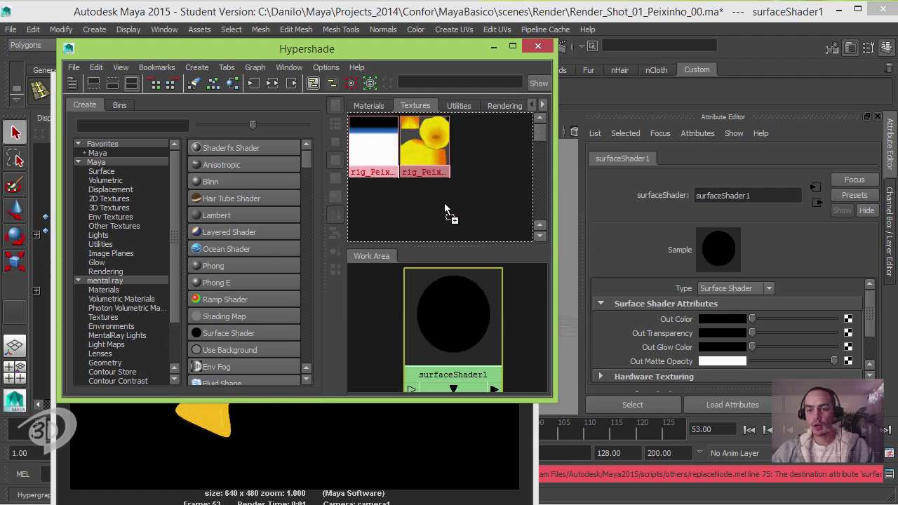
middle_drag(730, 300, 724, 319)
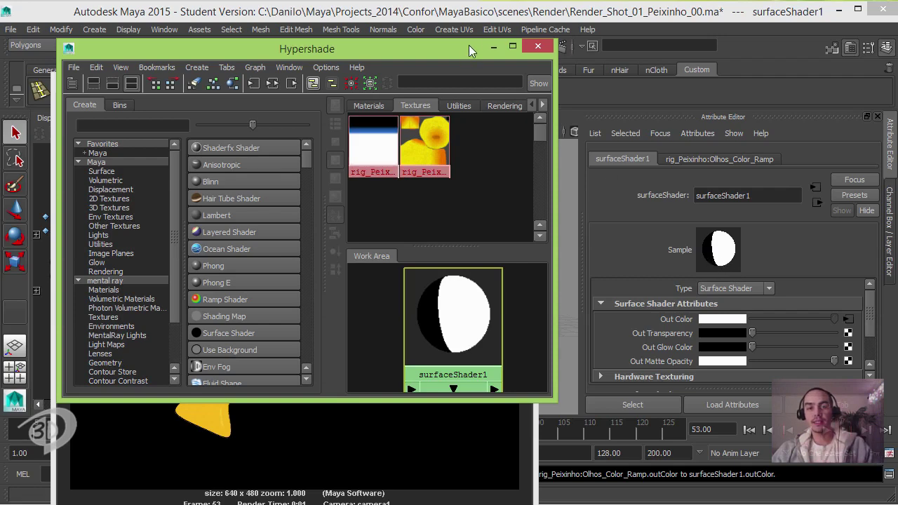
click(493, 47)
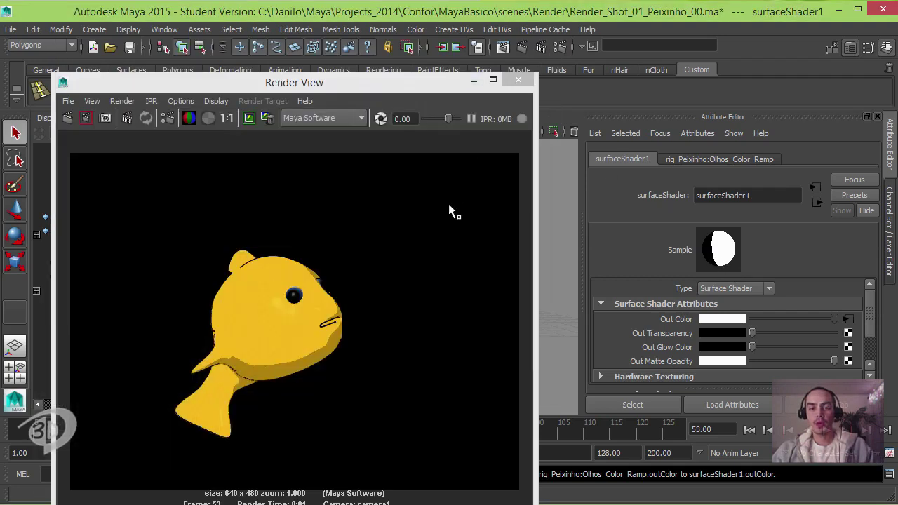
Step: Keep the previous render, re-render frame 53, and zoom into the fish's blue-rimmed eye
click(248, 118)
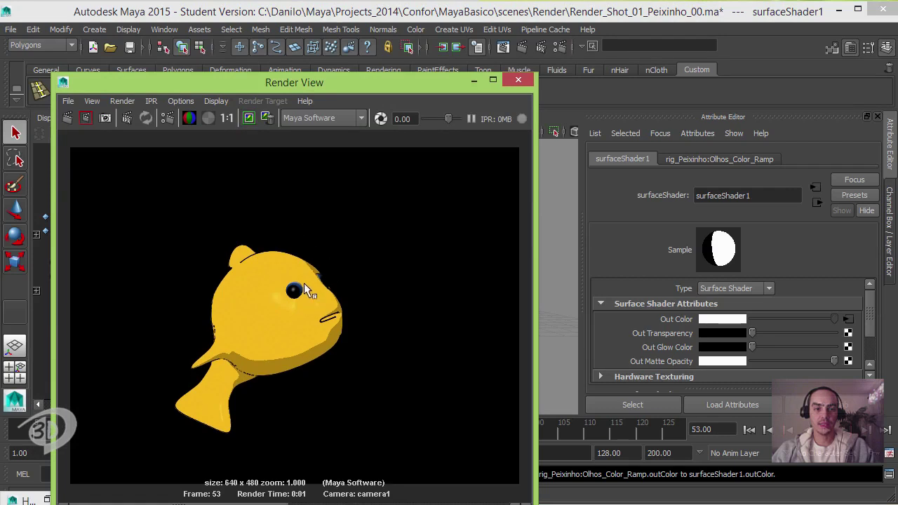
click(68, 119)
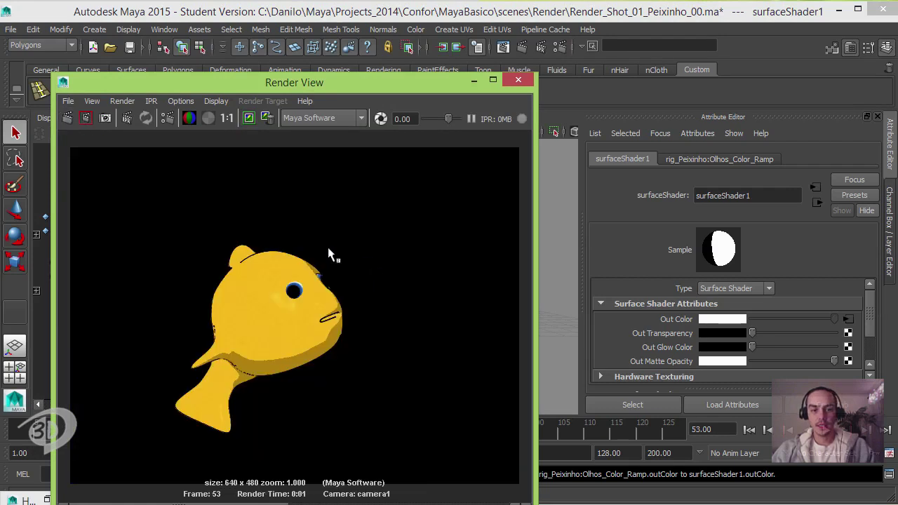
drag(350, 93, 368, 41)
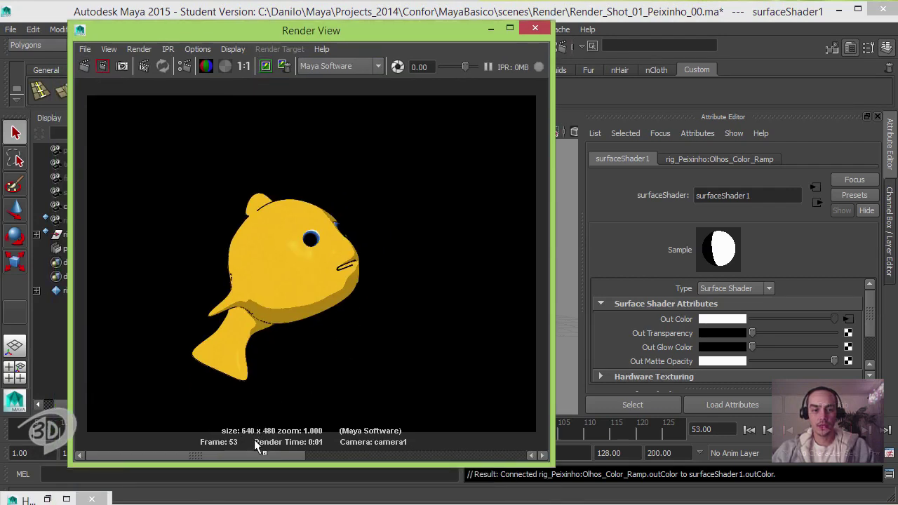
drag(260, 456, 449, 454)
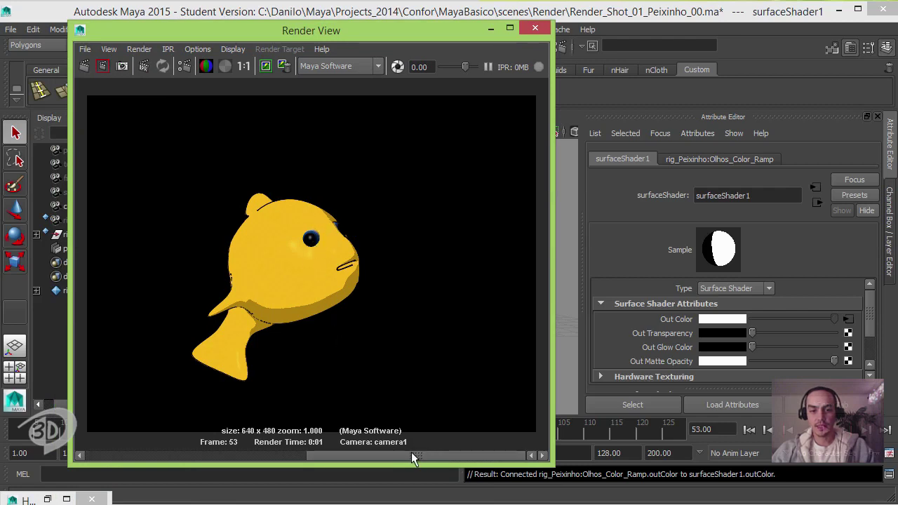
drag(413, 458, 263, 454)
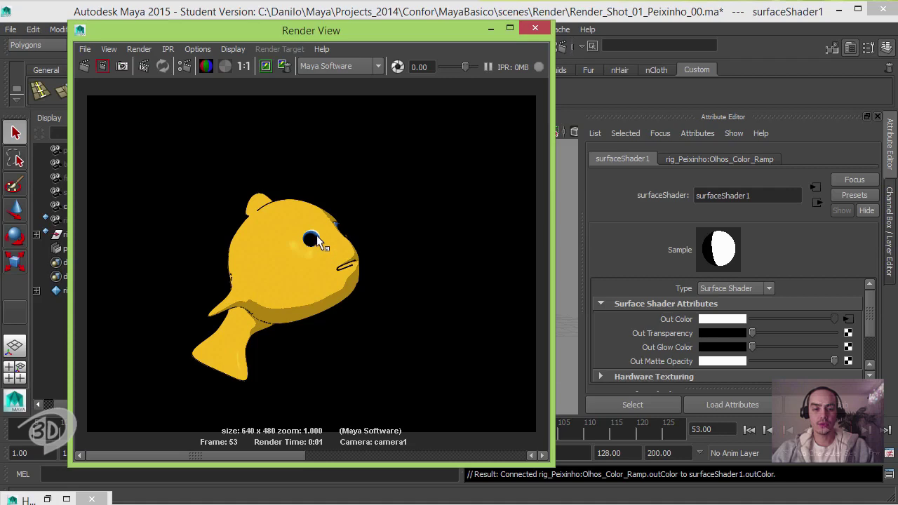
alt+right_drag(327, 259, 281, 182)
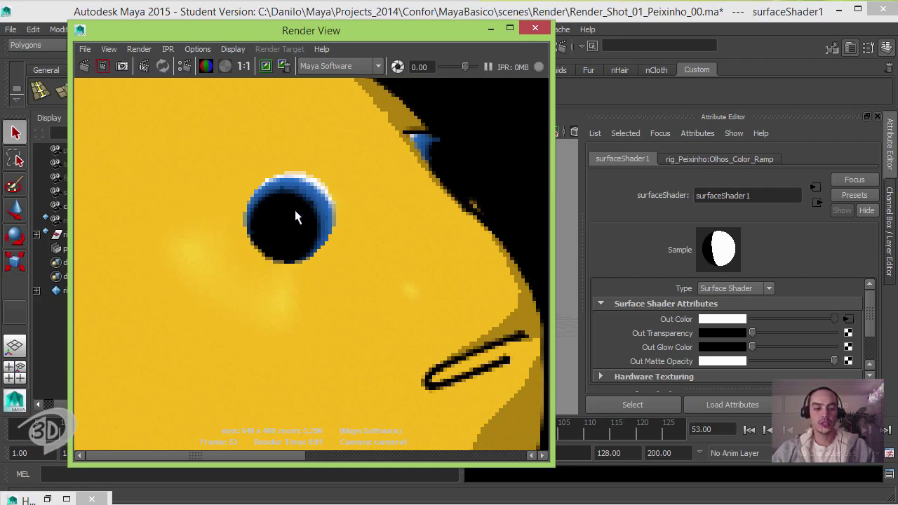
drag(367, 39, 471, 34)
Step: Select pfxToon1, re-render the frame, and zoom in and out around the fish head
click(76, 249)
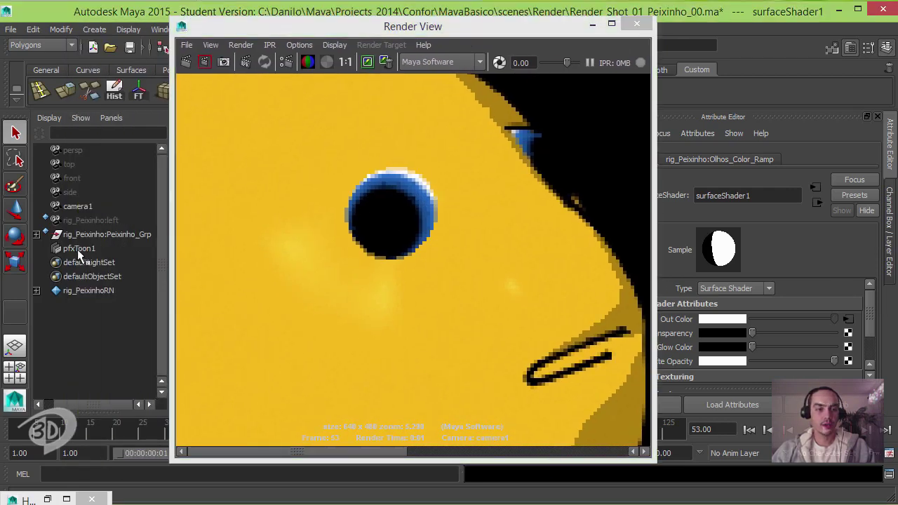
drag(438, 33, 337, 46)
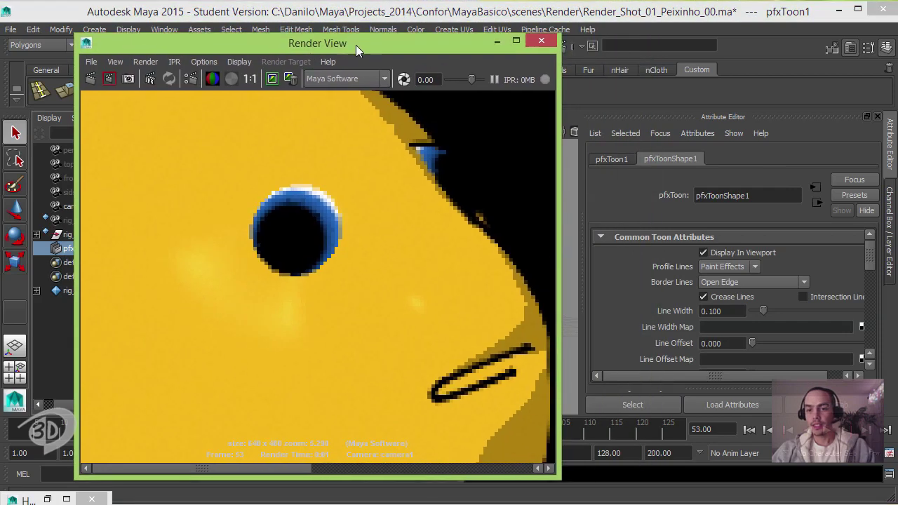
click(772, 378)
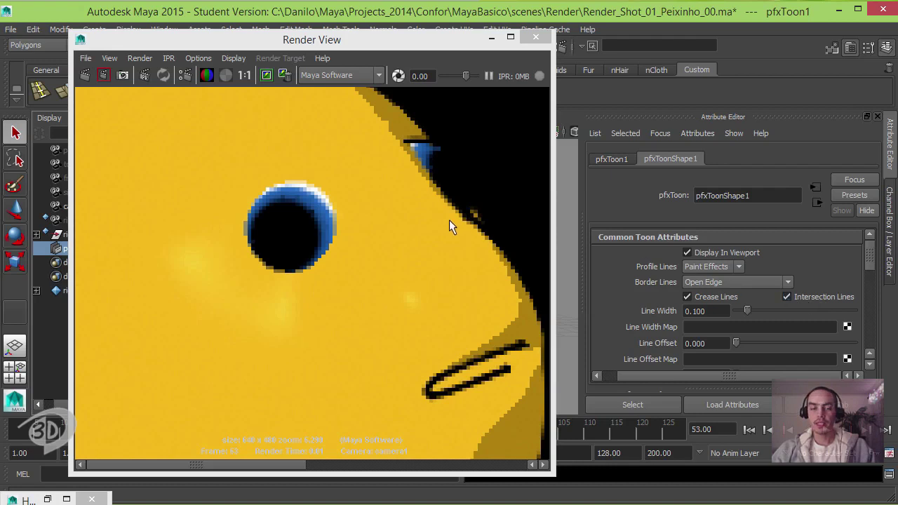
click(84, 76)
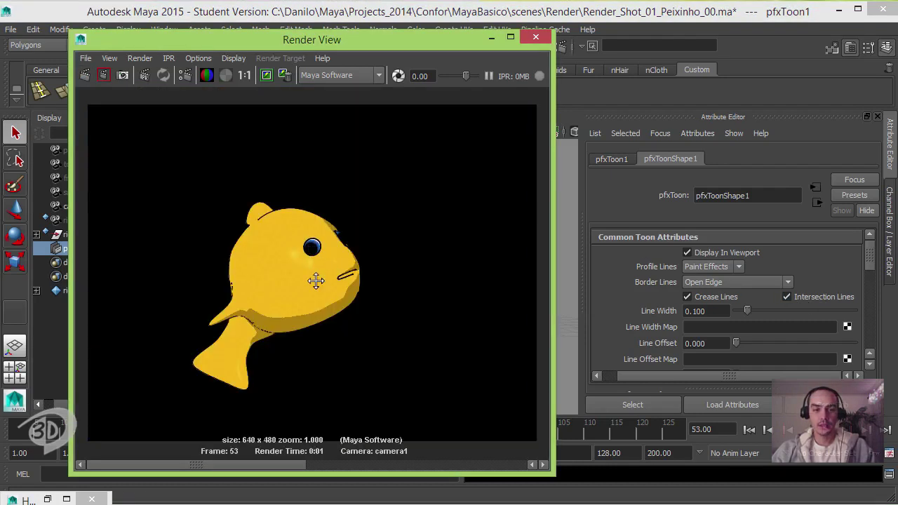
alt+right_drag(310, 266, 516, 302)
scroll(413, 287, up, 4)
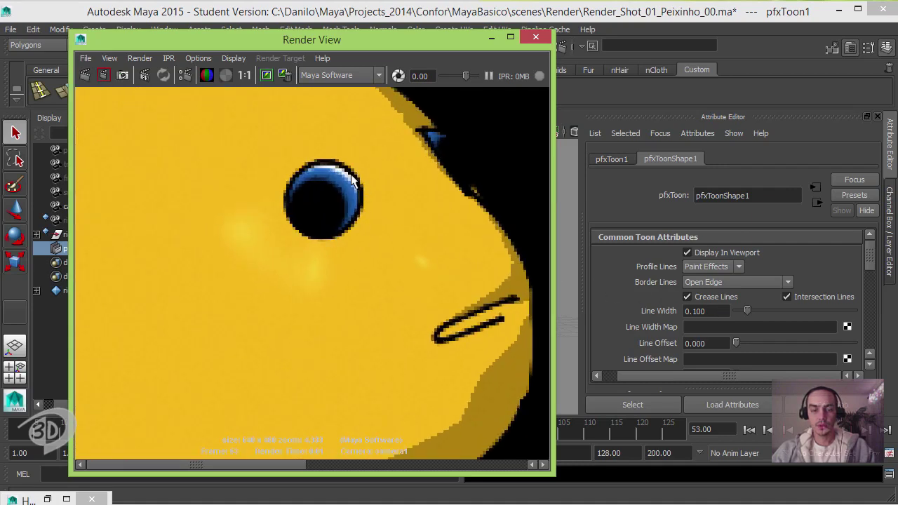
alt+right_drag(404, 251, 117, 205)
scroll(271, 187, down, 3)
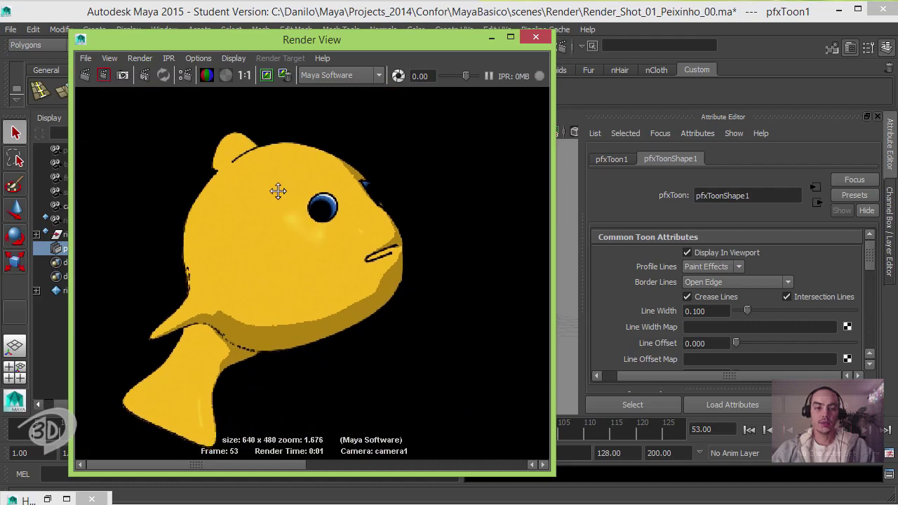
Step: View the render at 1:1, keep it in the image history, and close Render View
click(244, 76)
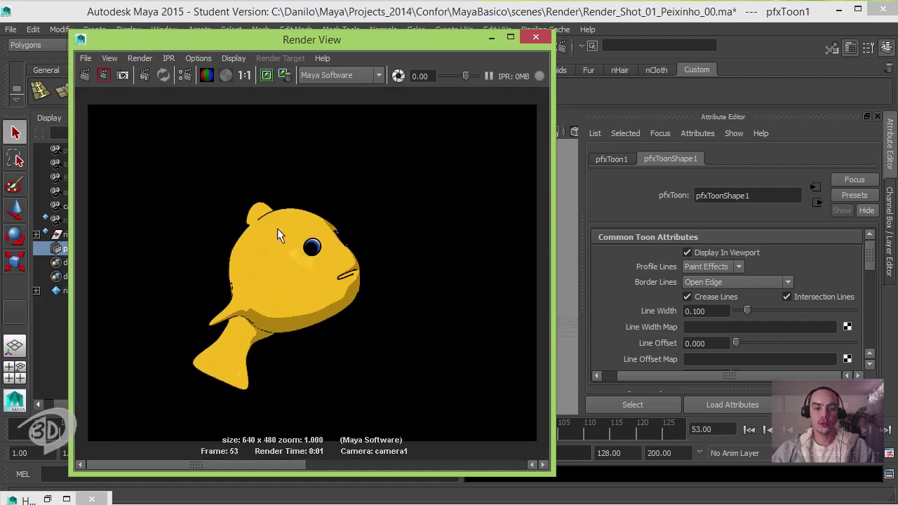
click(266, 76)
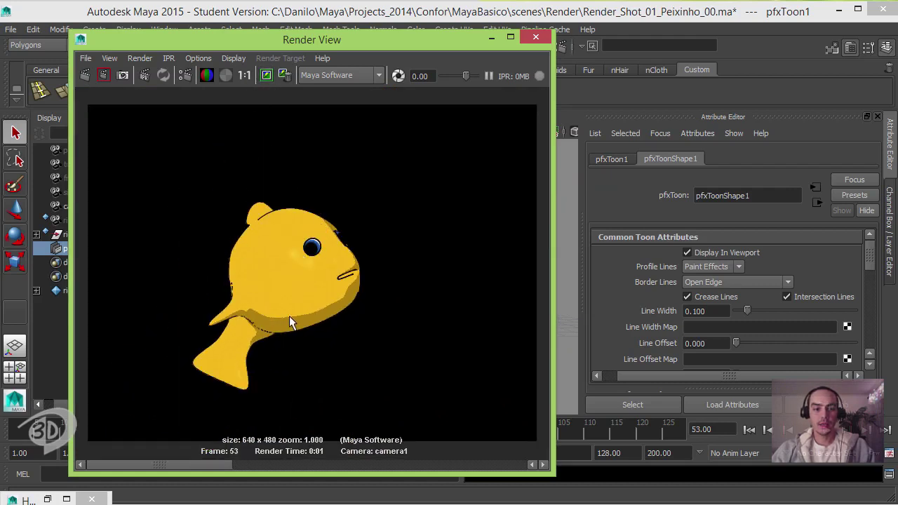
drag(212, 464, 155, 427)
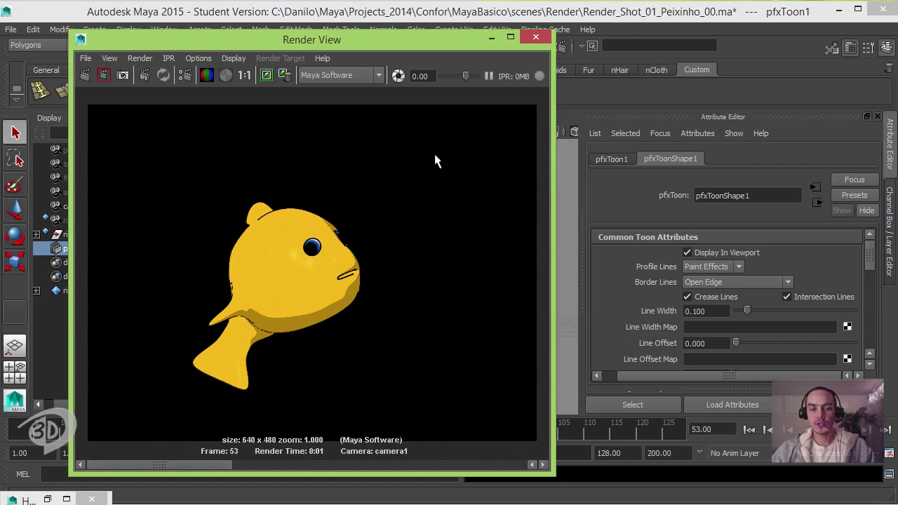
click(544, 36)
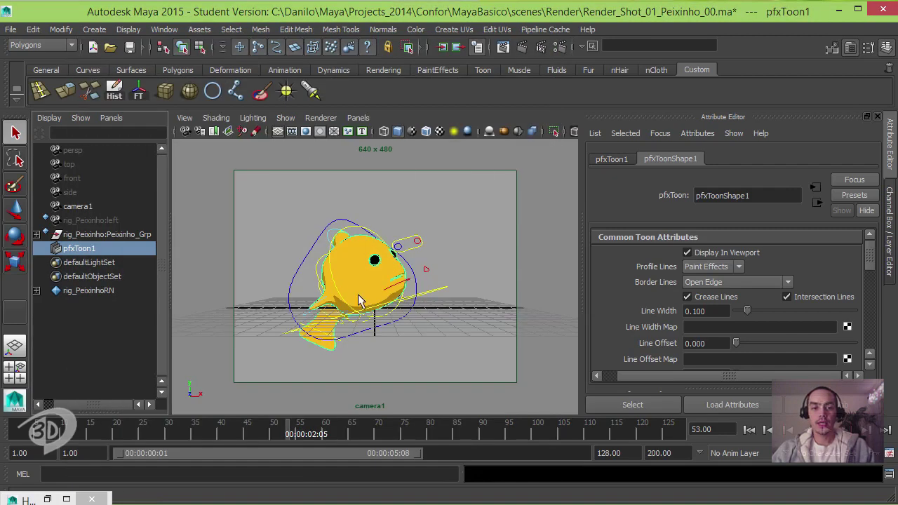
Step: Clear the selection, close Hypershade, and save the scene past the student-version warning
click(444, 203)
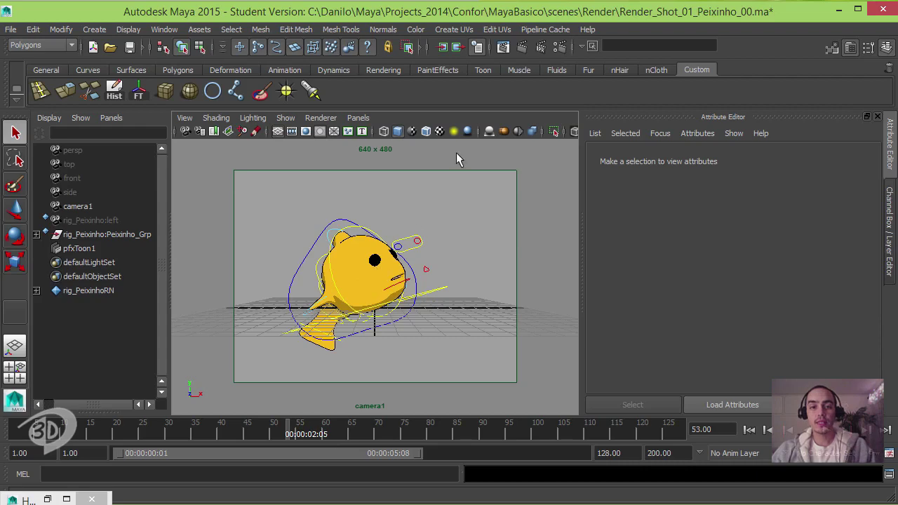
click(47, 499)
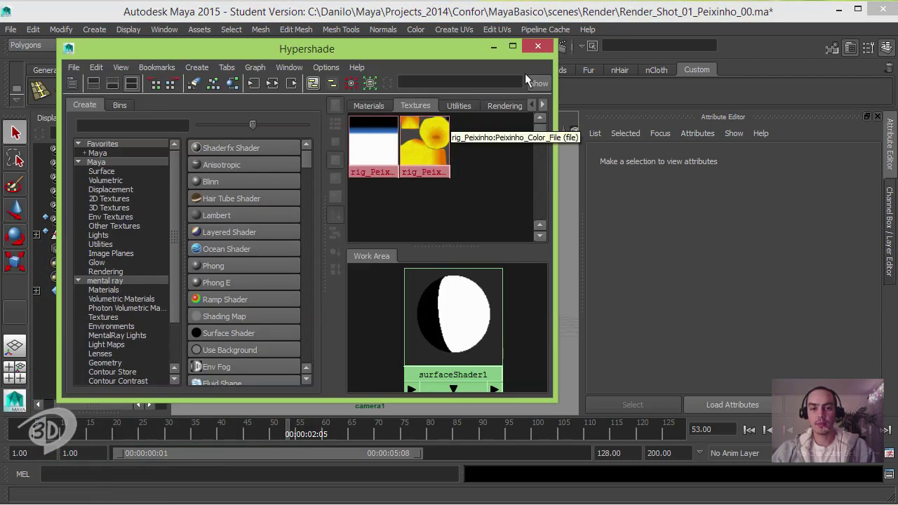
click(537, 47)
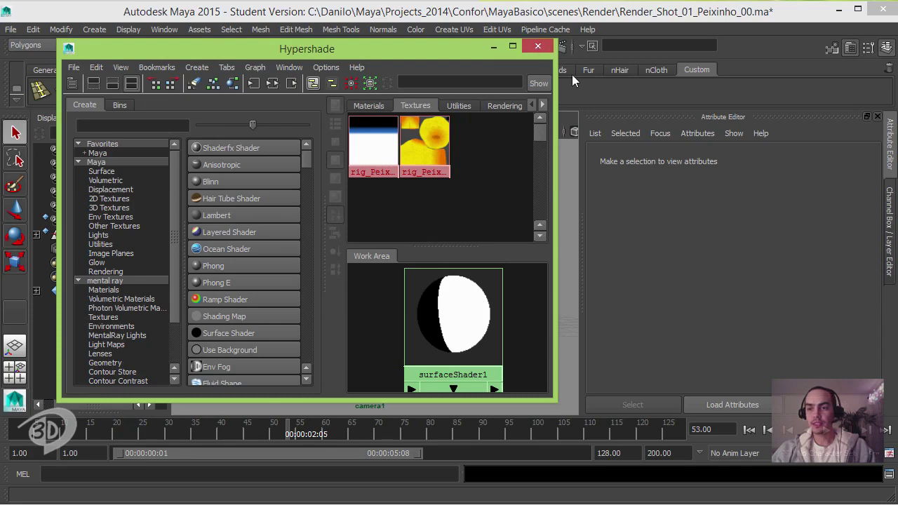
click(890, 231)
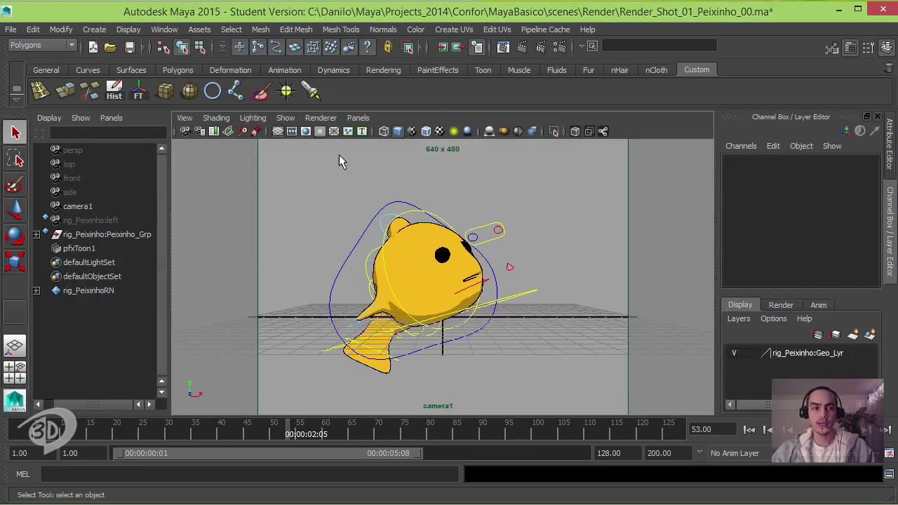
click(129, 46)
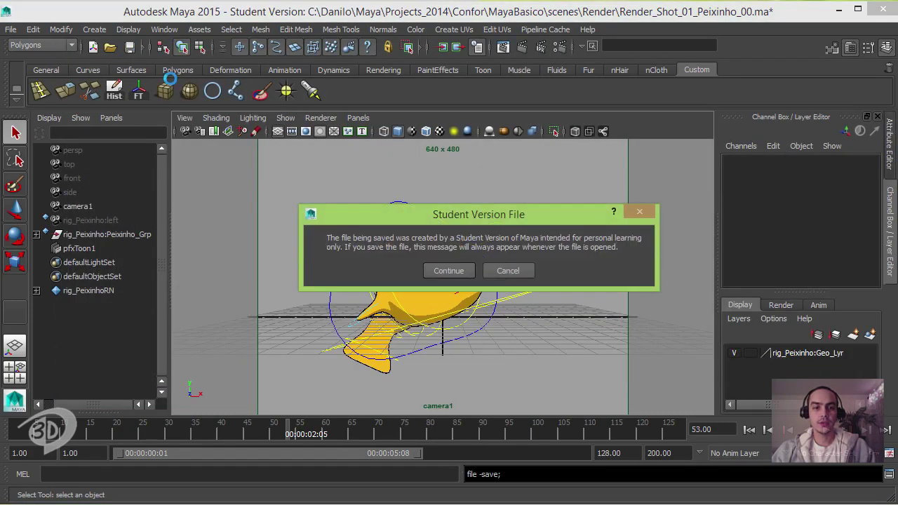
click(452, 272)
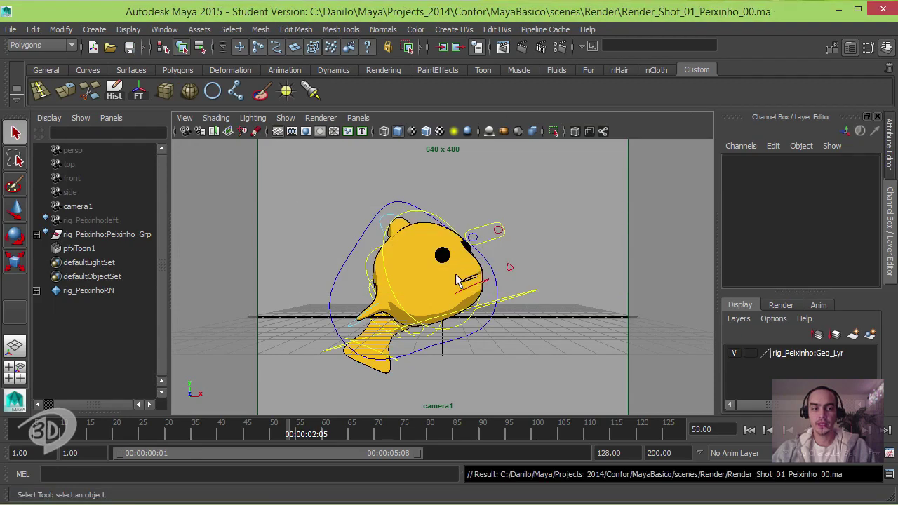
Step: Save the scene as a new version named Render_Shot_01_Peixinho_01.ma
click(11, 29)
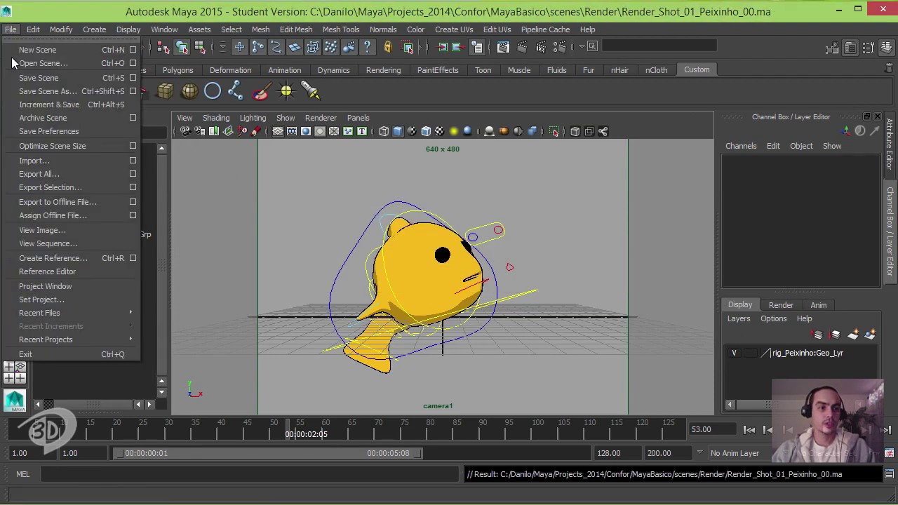
click(76, 90)
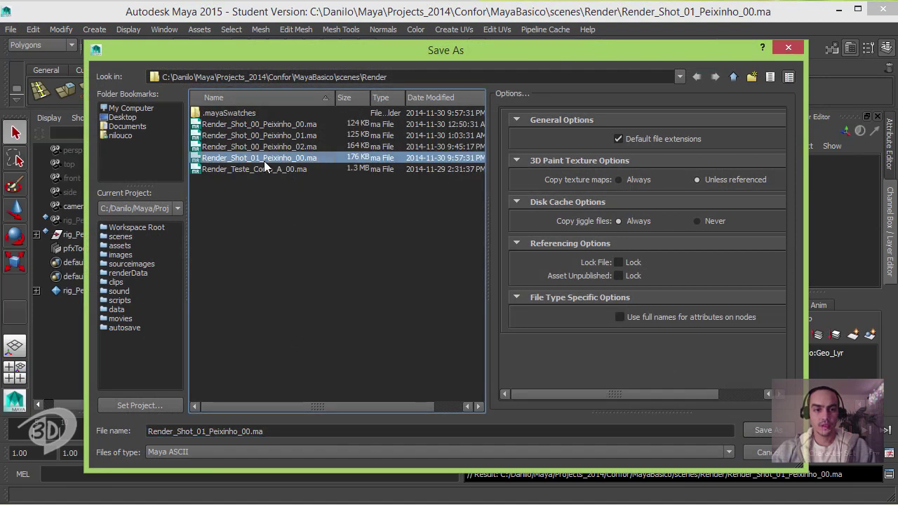
click(251, 431)
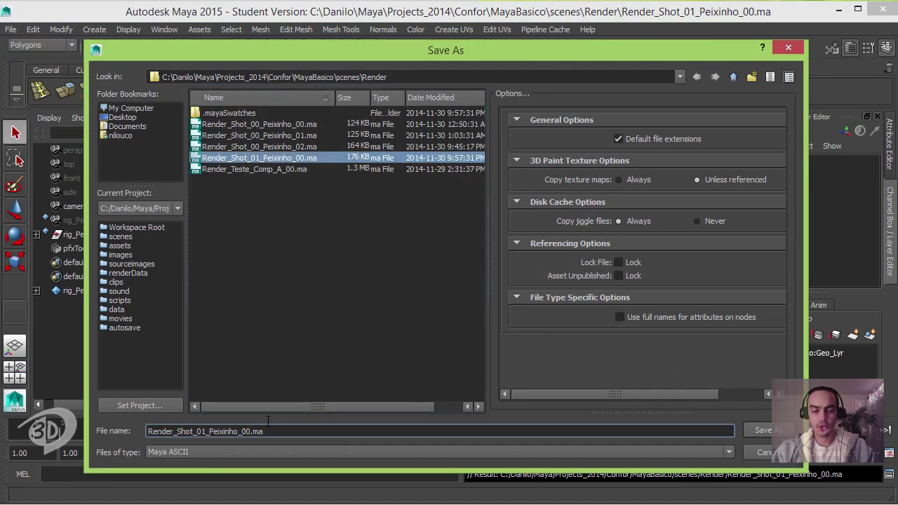
key(BackSpace)
text(1)
key(Return)
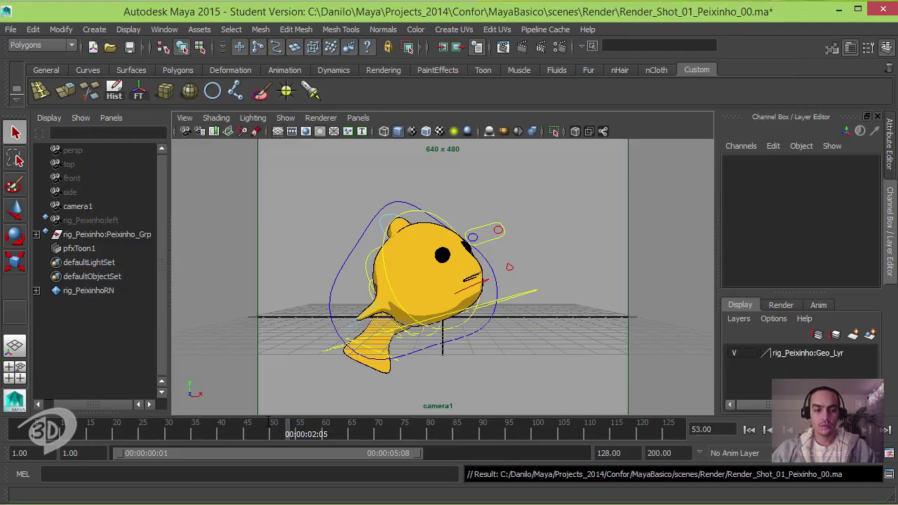
click(448, 270)
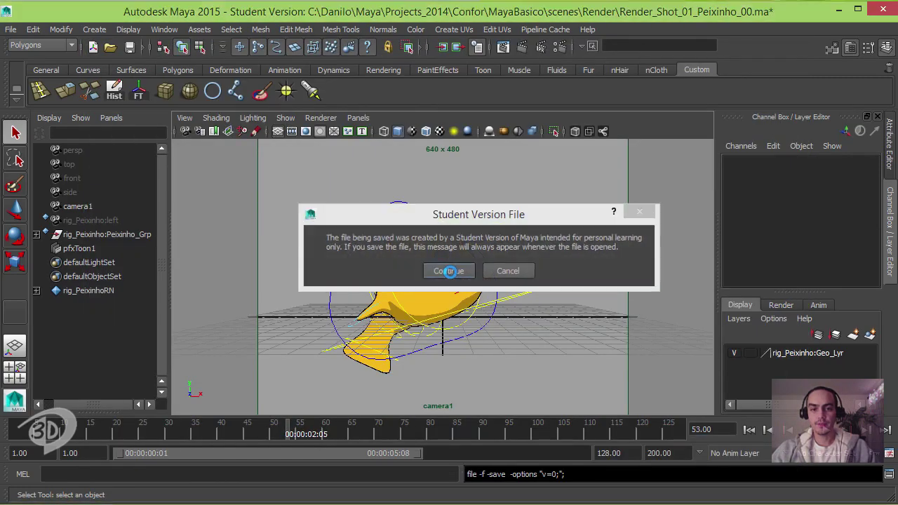
click(554, 46)
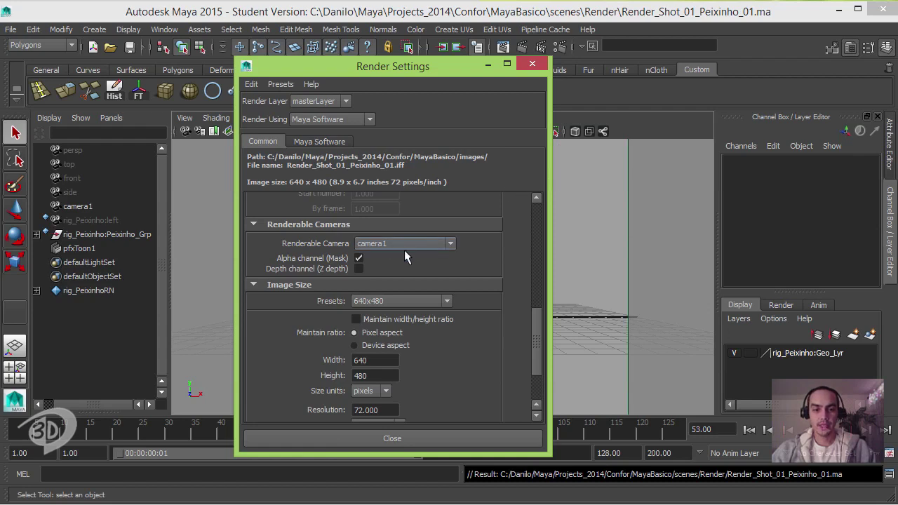
Step: Apply the HD 540 image size preset, giving 960 x 540 at 72 pixels/inch
click(406, 301)
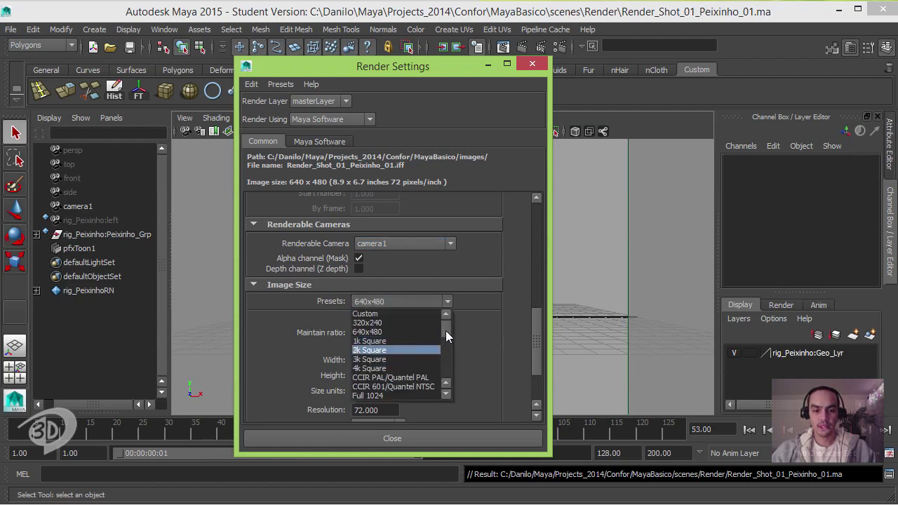
drag(445, 330, 445, 340)
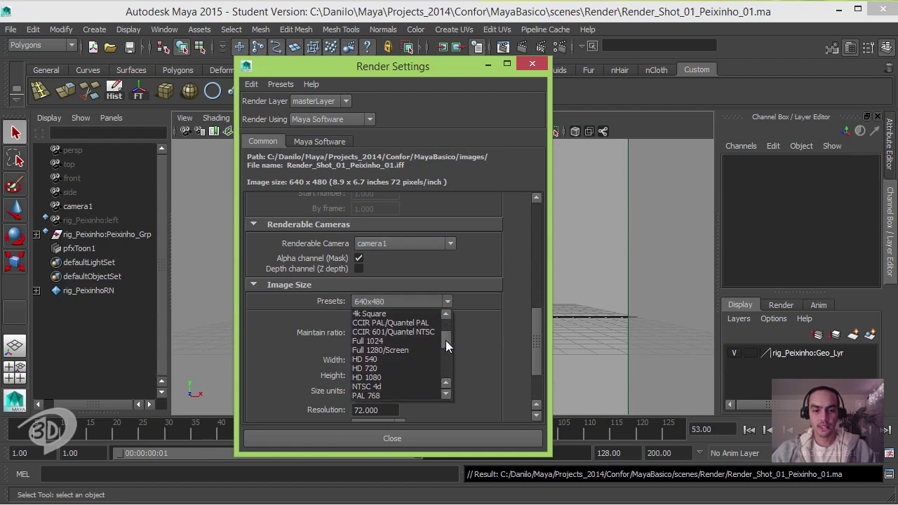
click(387, 359)
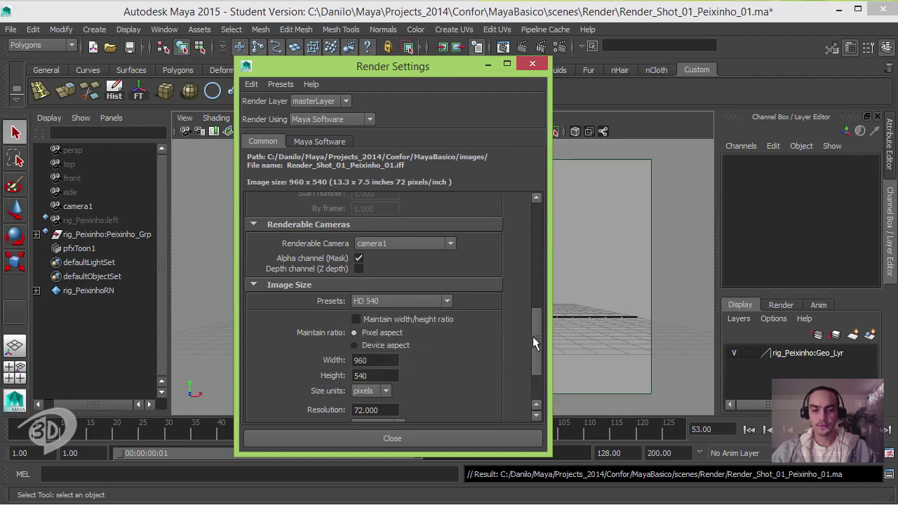
drag(533, 337, 527, 369)
click(385, 336)
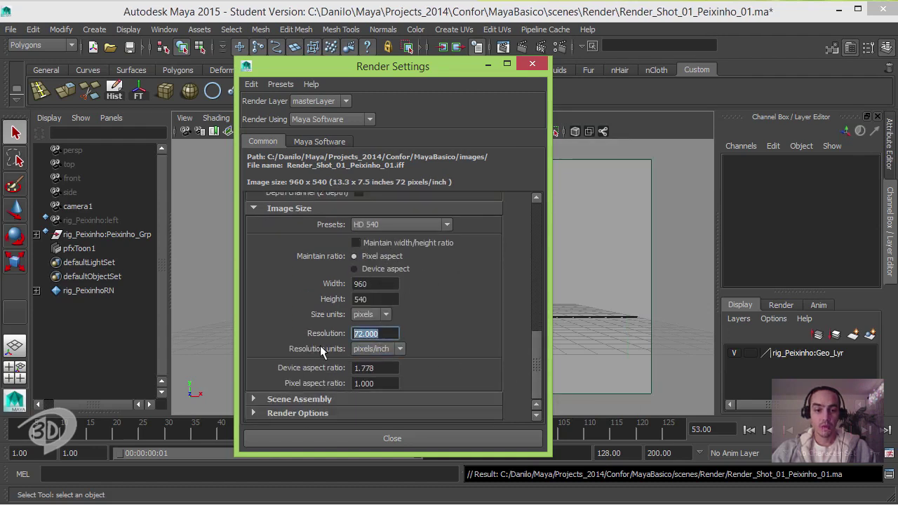
click(382, 333)
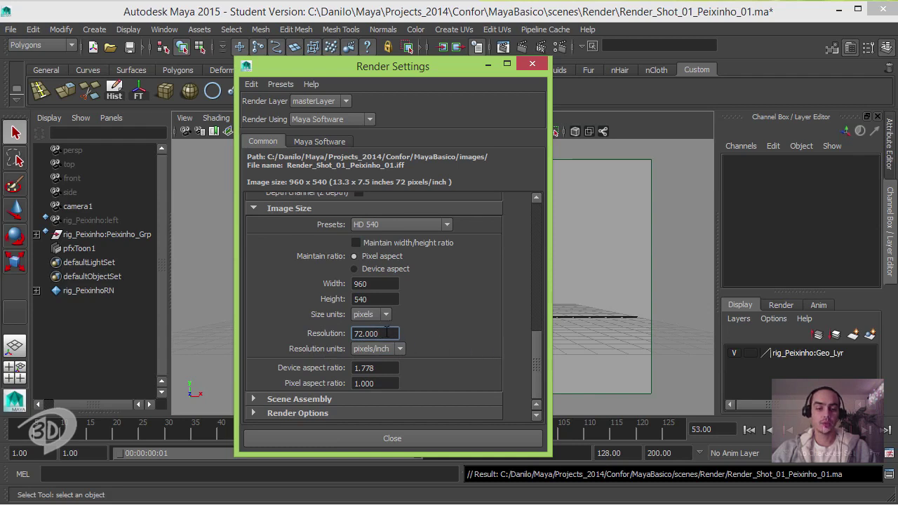
drag(537, 357, 538, 226)
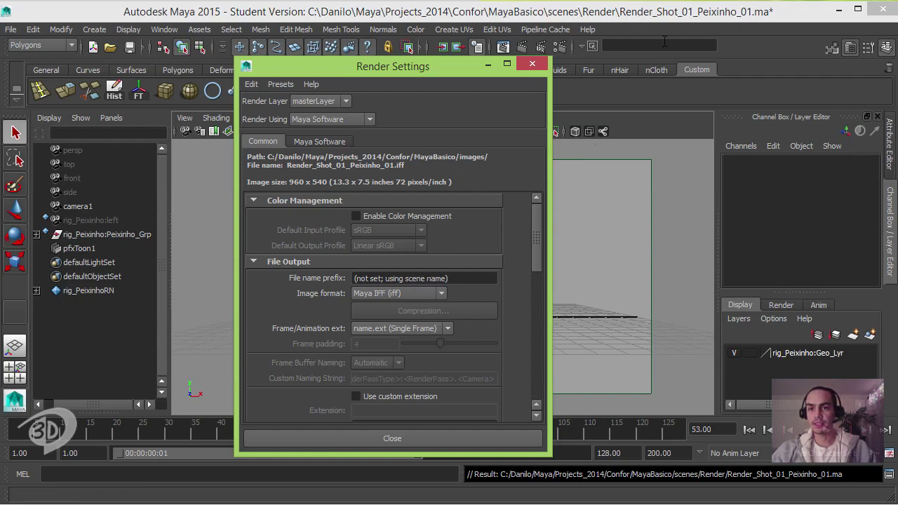
Step: Set the output image format to PNG with name.#.ext frame numbering
click(425, 295)
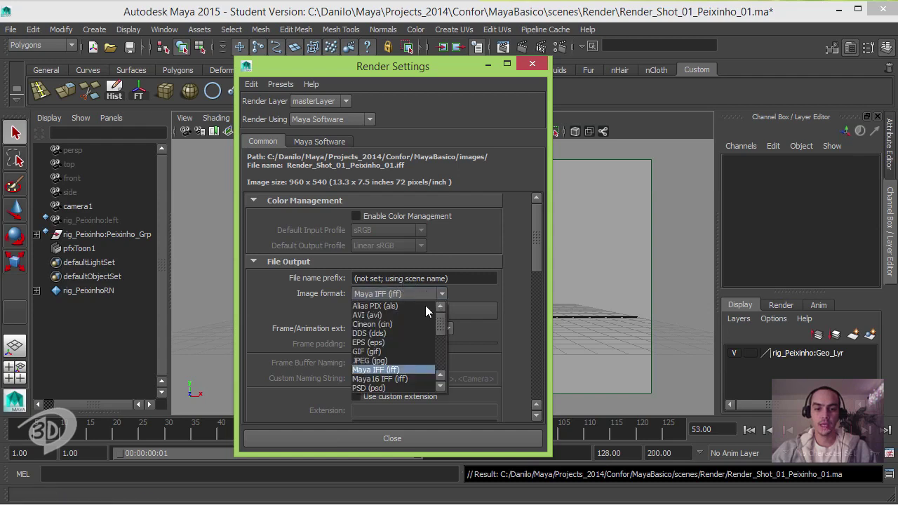
mouse_move(441, 324)
mouse_down()
mouse_move(444, 356)
mouse_move(444, 338)
mouse_up()
click(390, 343)
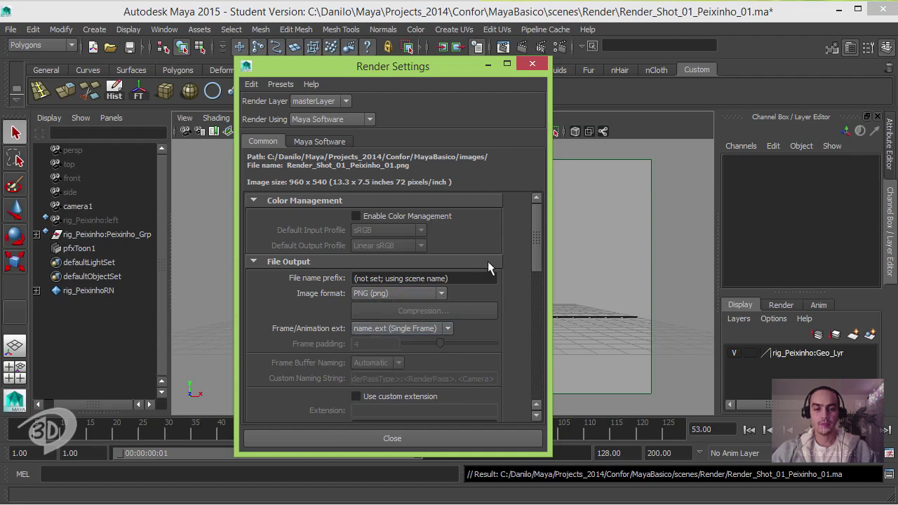
click(423, 328)
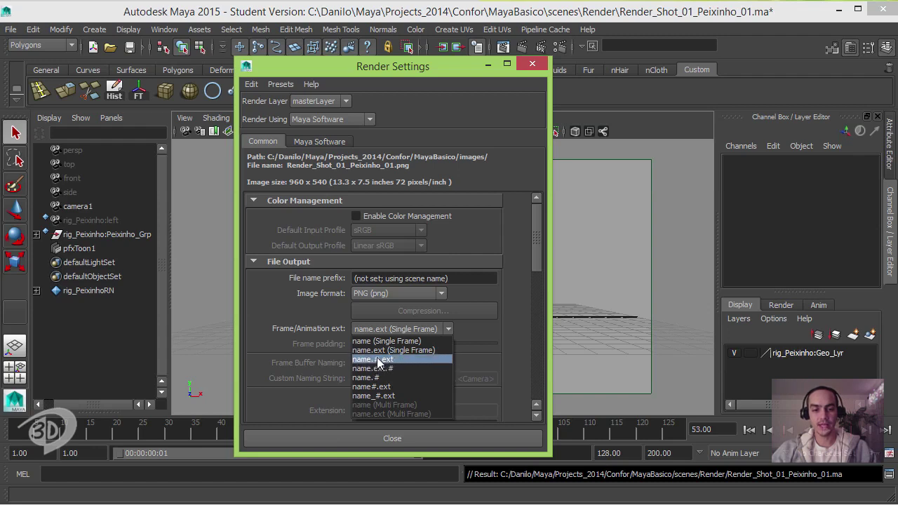
click(400, 358)
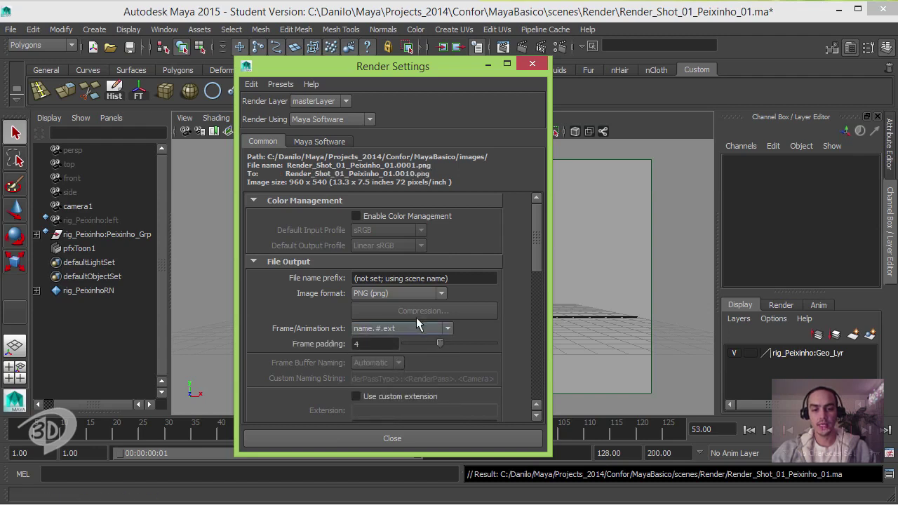
Step: Set the render range's end frame to 128
drag(536, 240, 536, 280)
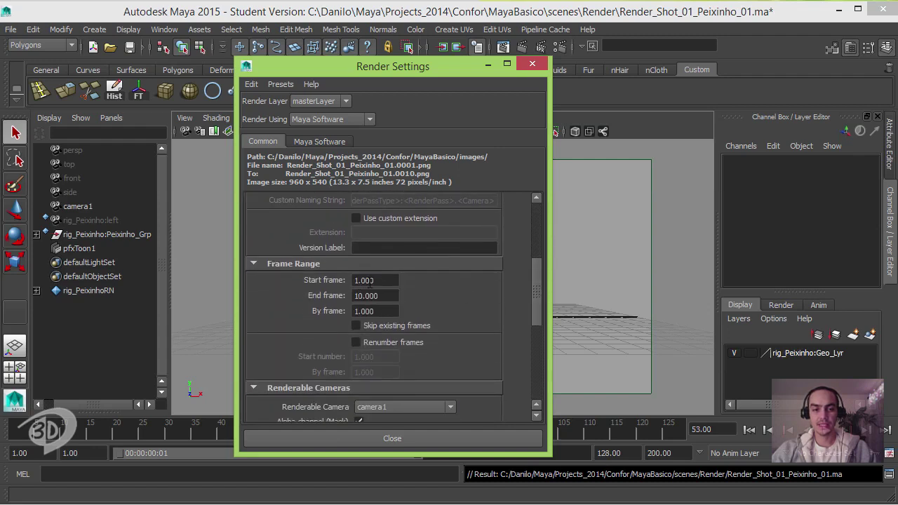
click(383, 279)
click(388, 298)
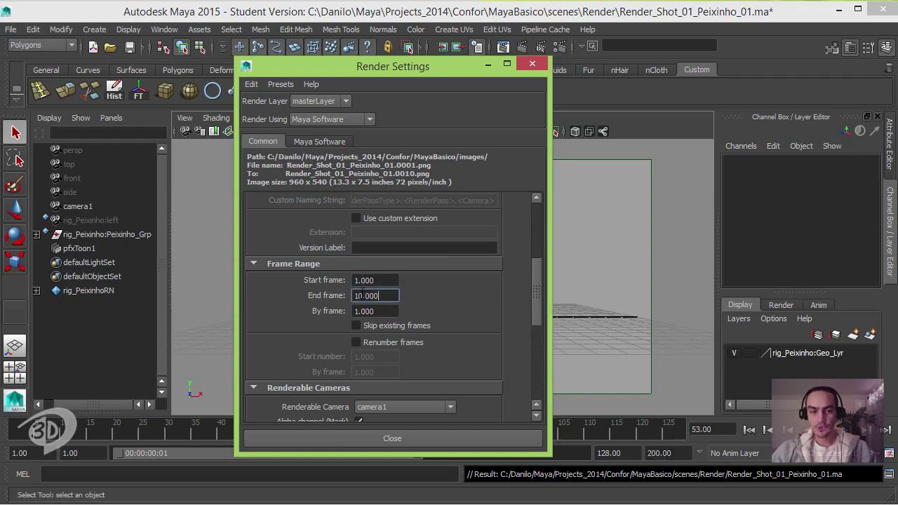
double_click(367, 295)
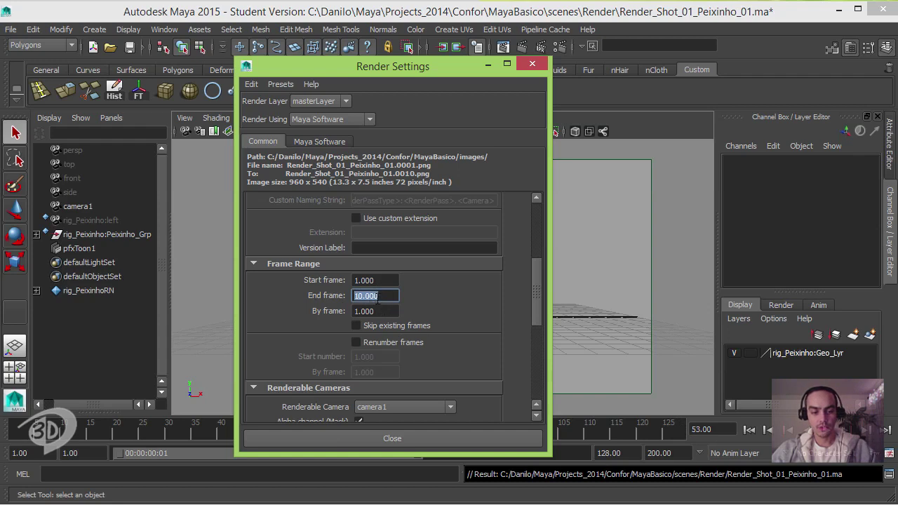
text(128)
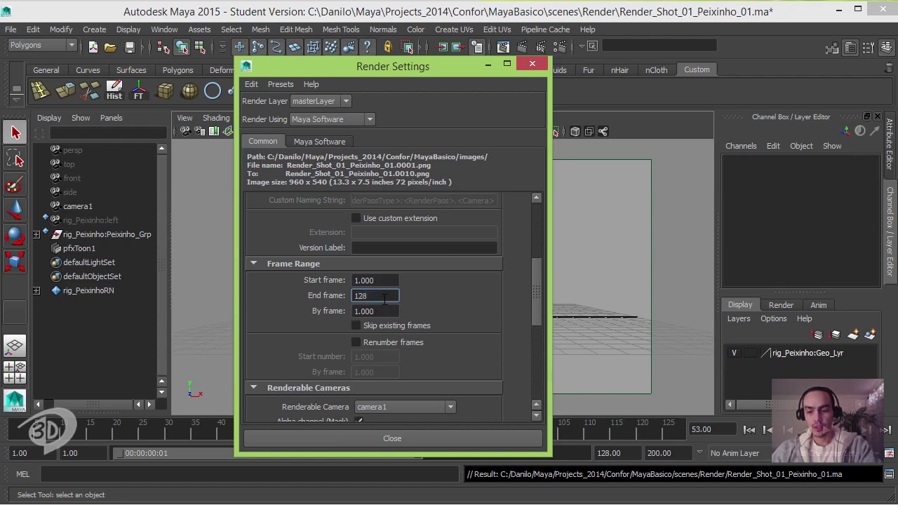
key(Return)
drag(532, 302, 537, 223)
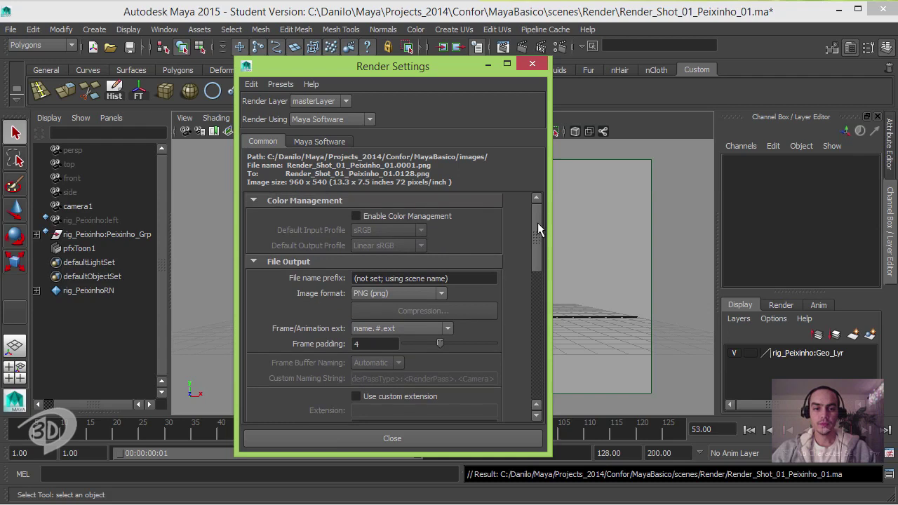
Step: Set Maya Software anti-aliasing to Production quality and turn off the multi-pixel filter
click(319, 141)
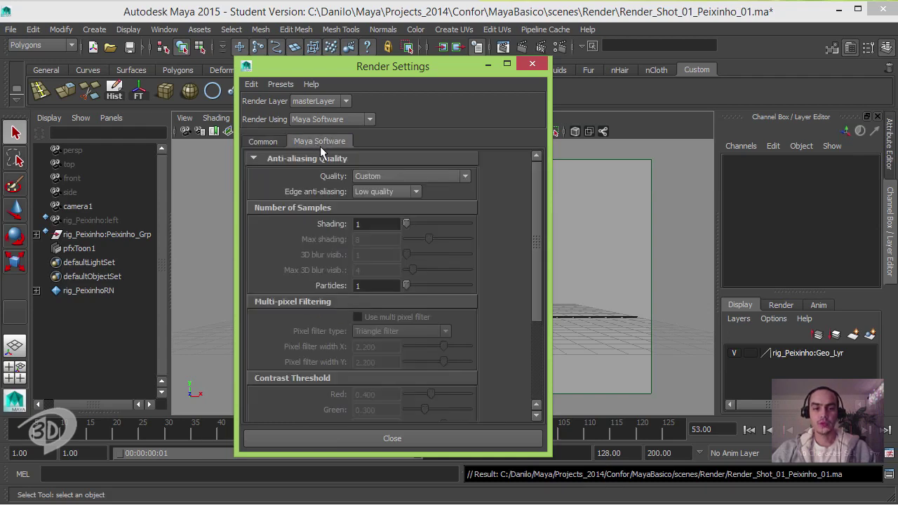
click(394, 176)
click(413, 220)
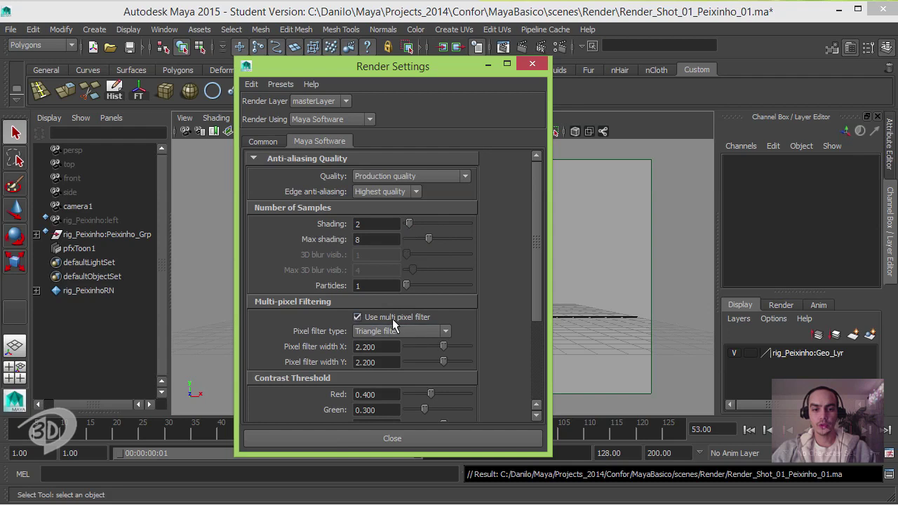
click(392, 319)
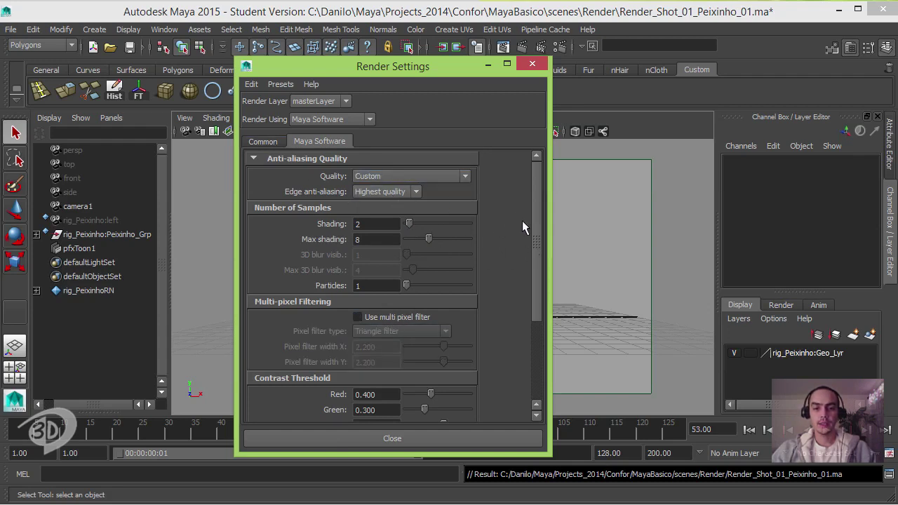
scroll(534, 318, down, 5)
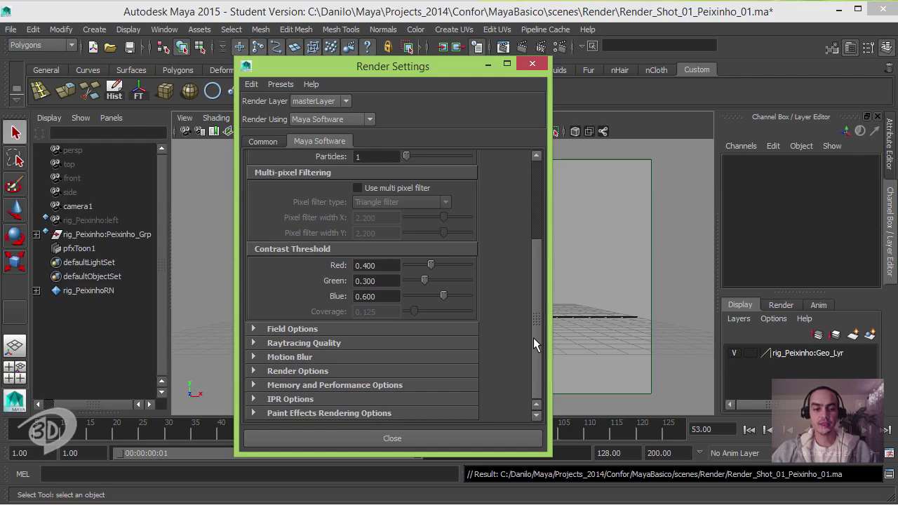
scroll(533, 338, up, 5)
Step: Save the scene as Render_Shot_01_Peixinho_01.ma, accepting the student-version prompt
click(260, 141)
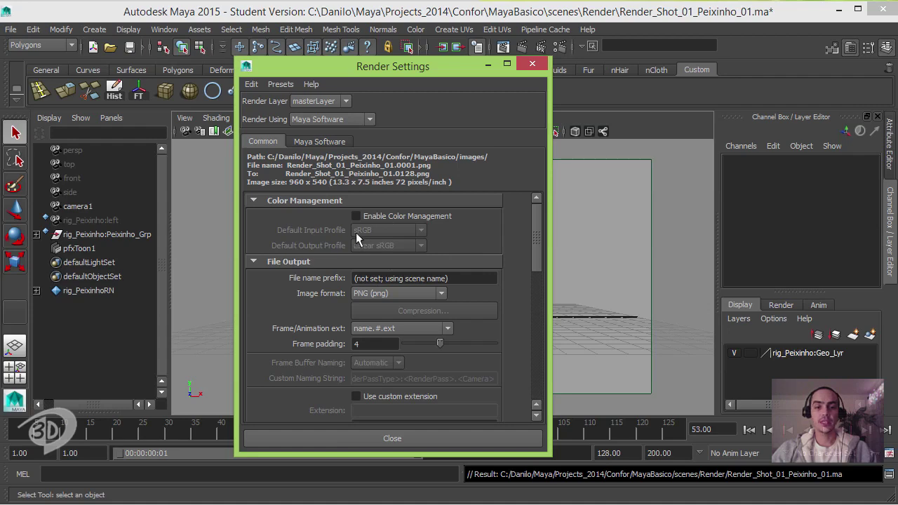
click(129, 47)
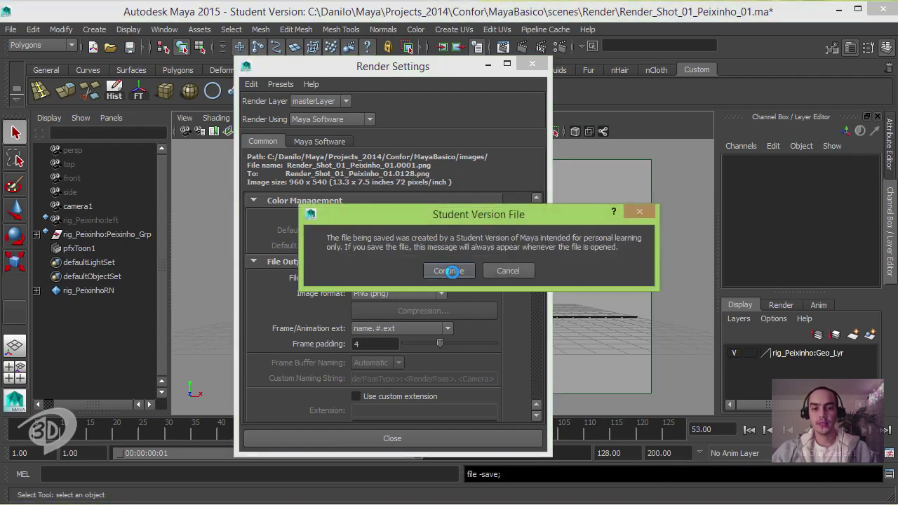
click(449, 271)
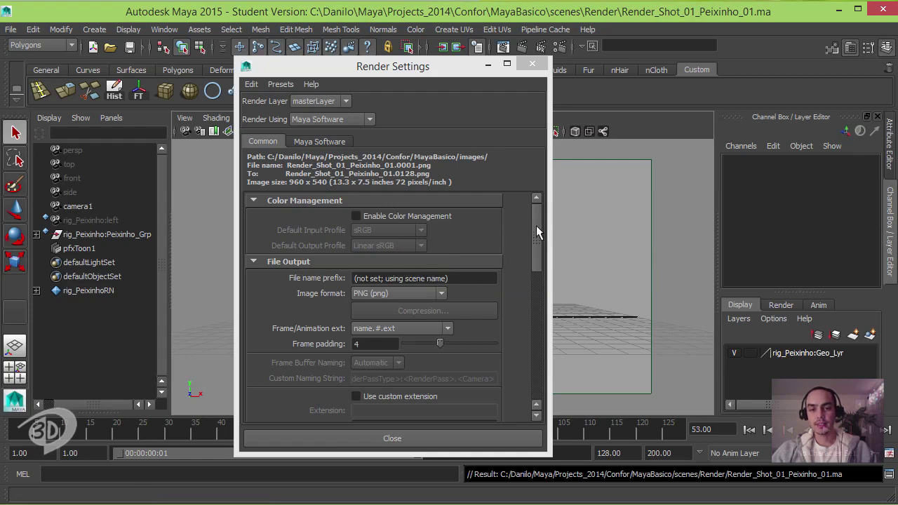
drag(536, 225, 537, 166)
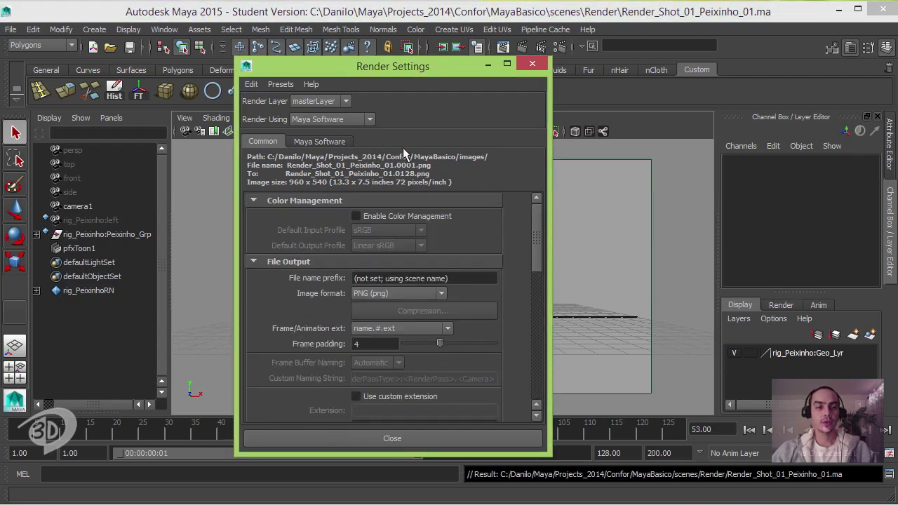
Step: Close Render Settings, add and delete a test display layer1, then show the render layers
click(532, 64)
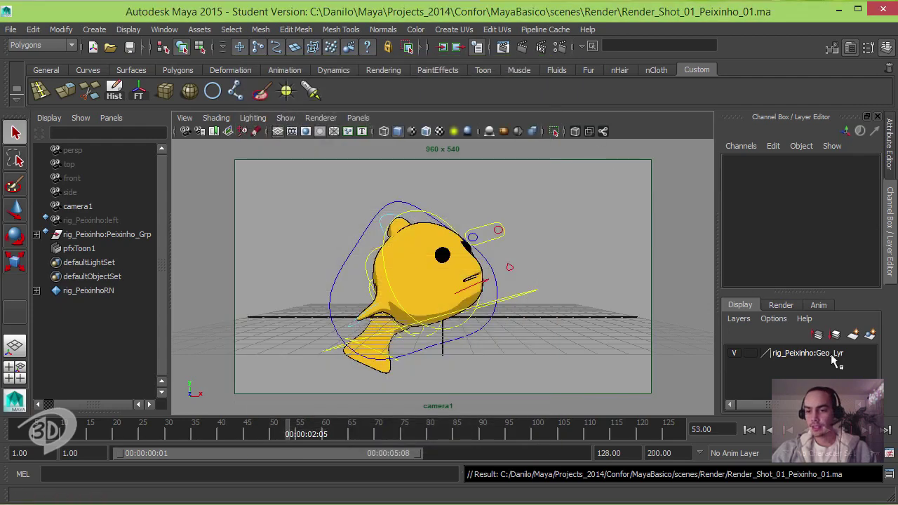
click(870, 334)
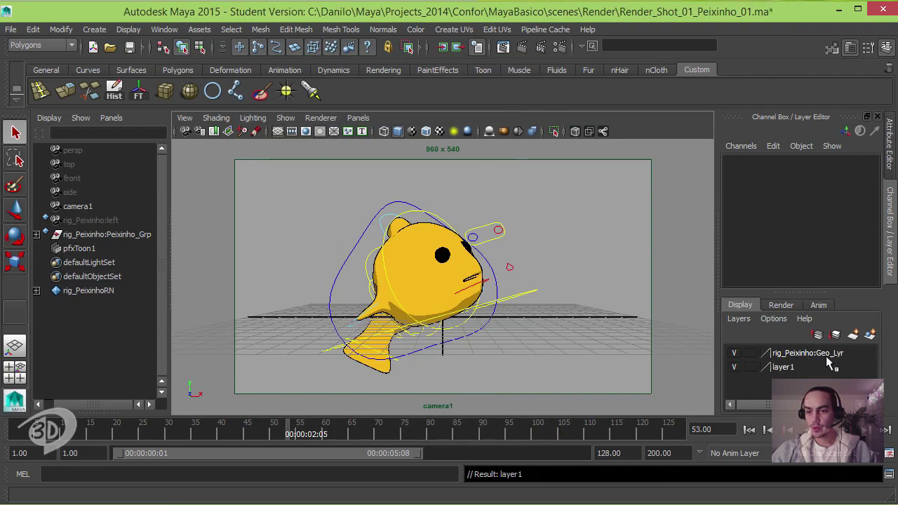
click(789, 368)
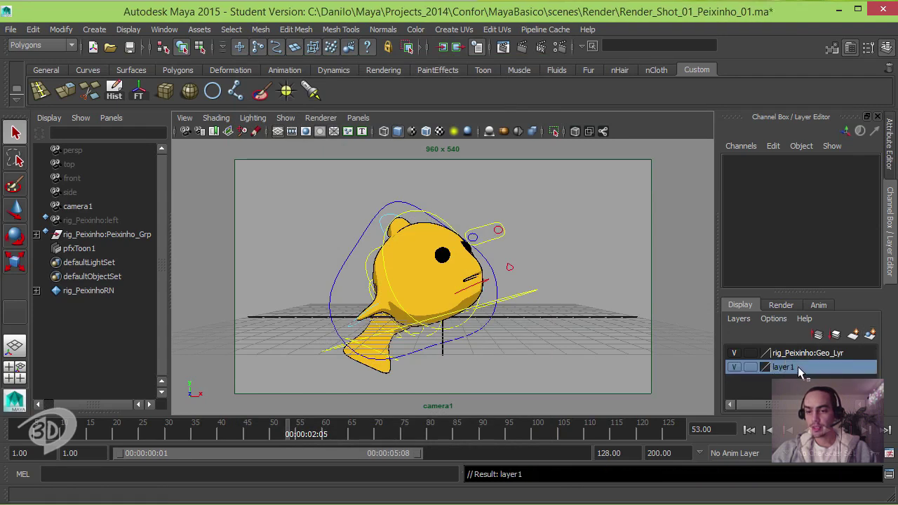
right_click(784, 369)
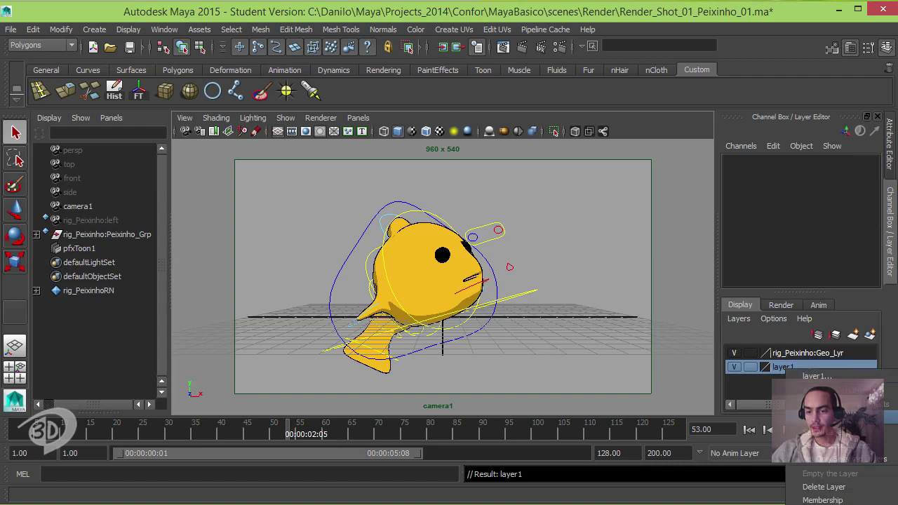
click(836, 486)
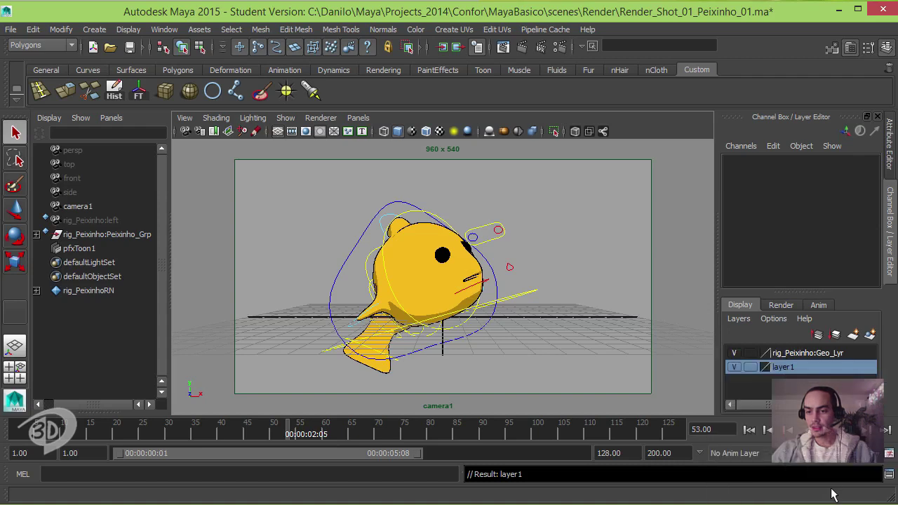
click(779, 305)
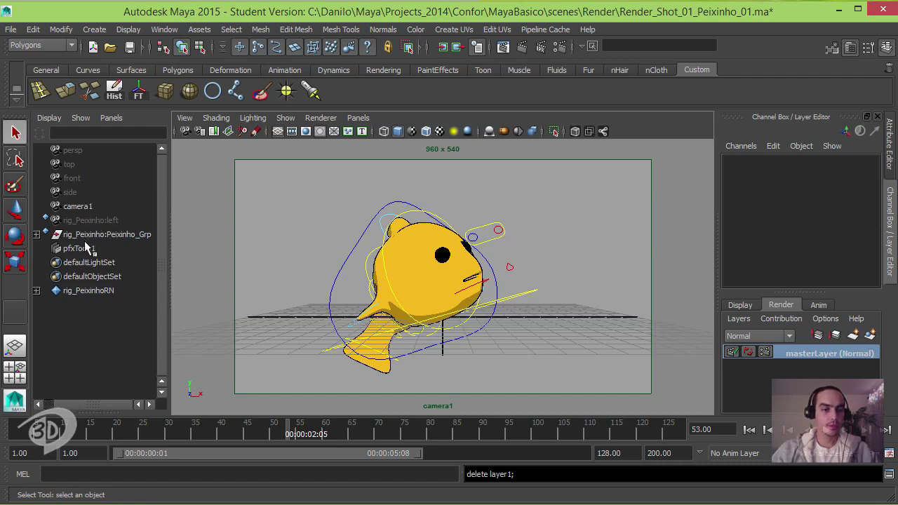
Step: Select the fish body and the eyes group from the Outliner hierarchy
click(420, 271)
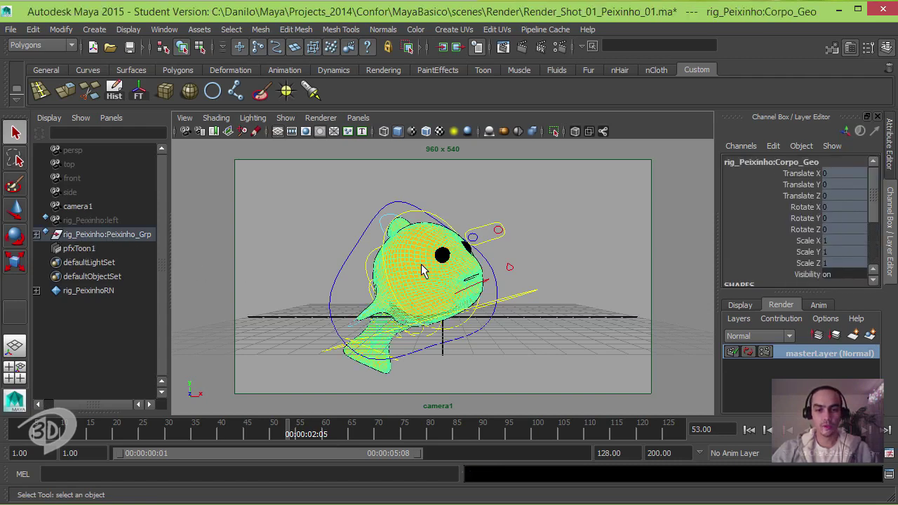
click(35, 234)
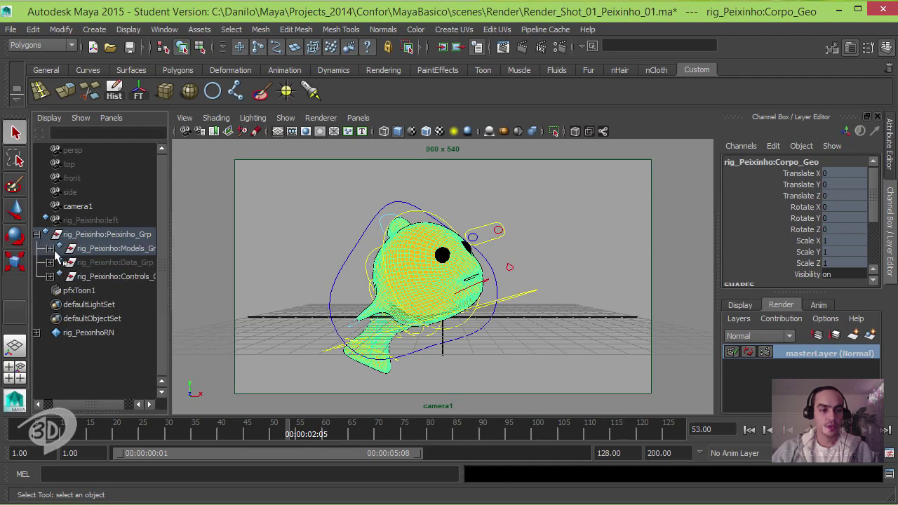
click(49, 248)
click(63, 276)
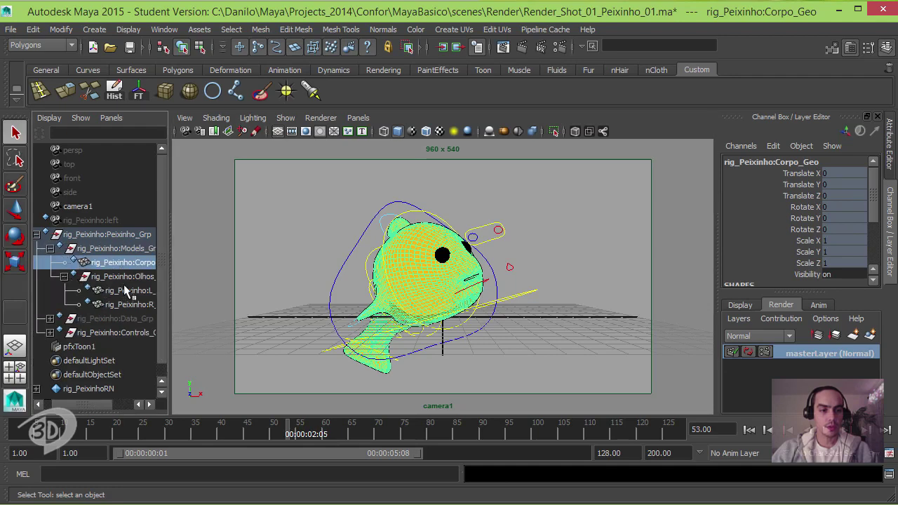
ctrl+click(123, 277)
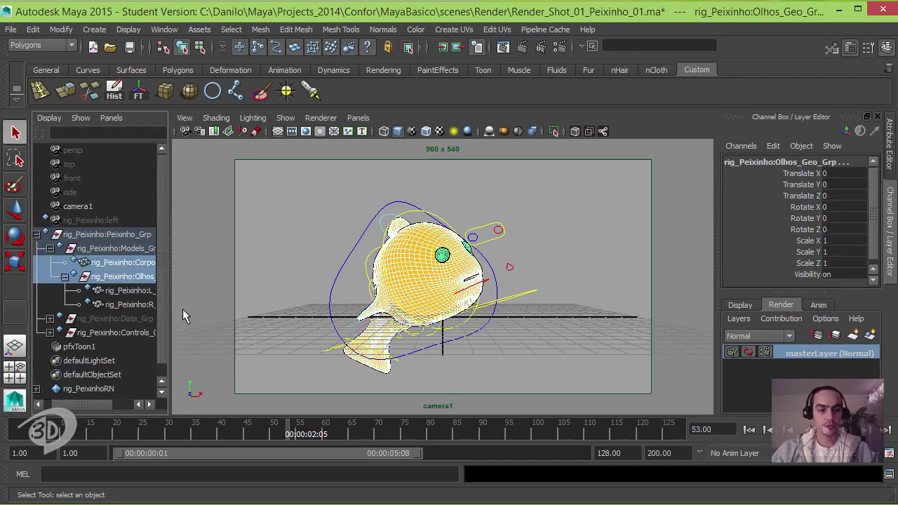
Step: Create a render layer from the selection, rename it Occlusion_RL, and make it current
click(854, 336)
click(807, 353)
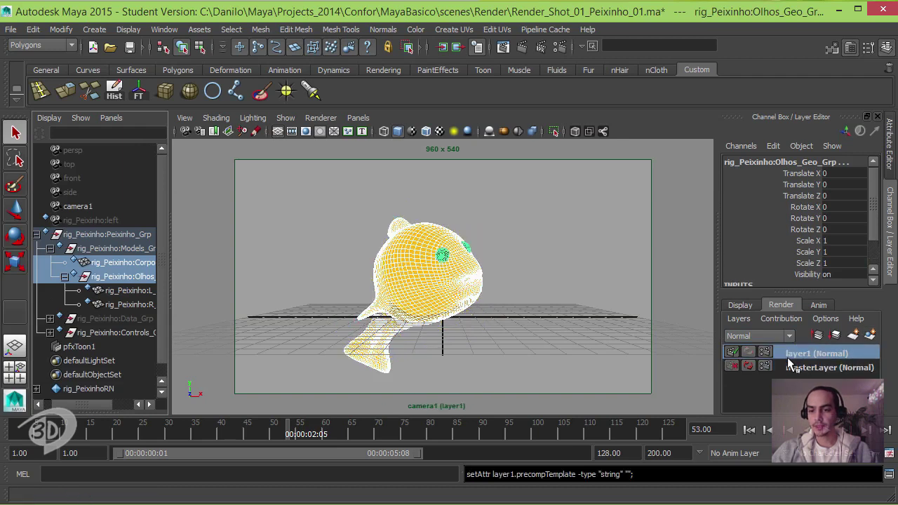
double_click(801, 354)
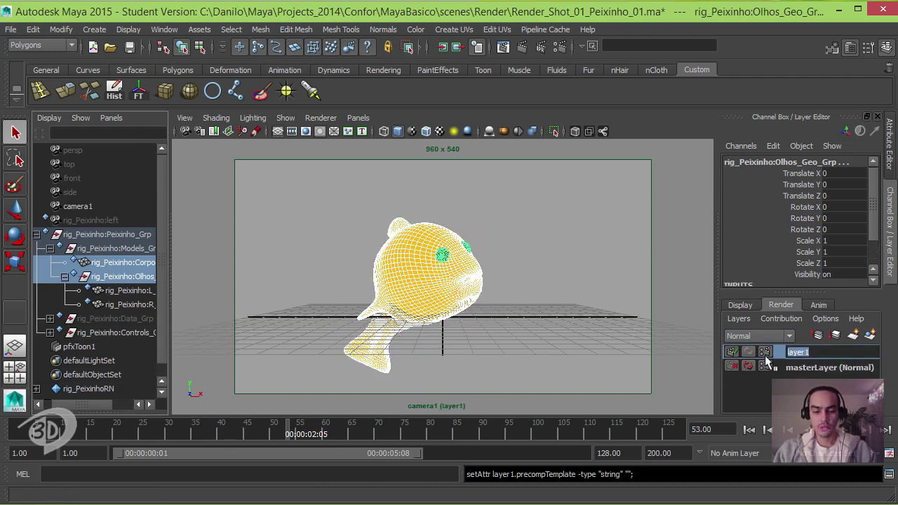
text(O)
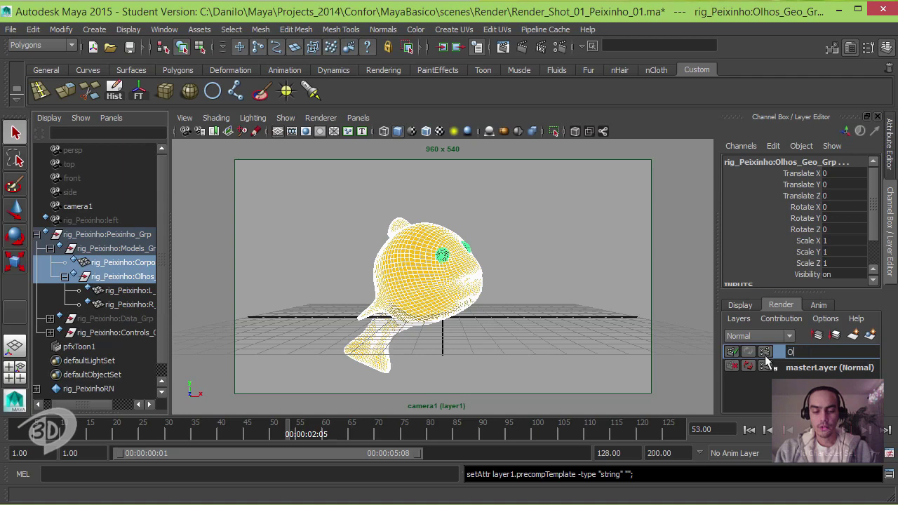
text(ccl)
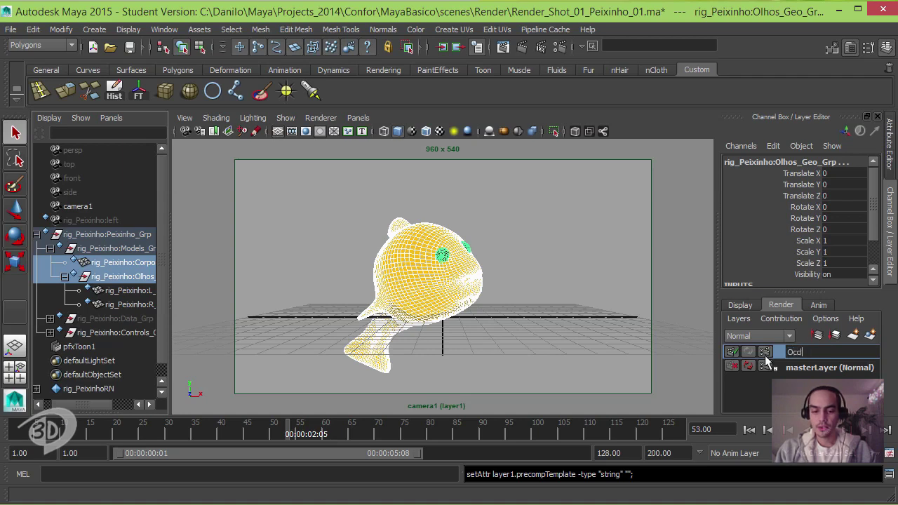
text(usion)
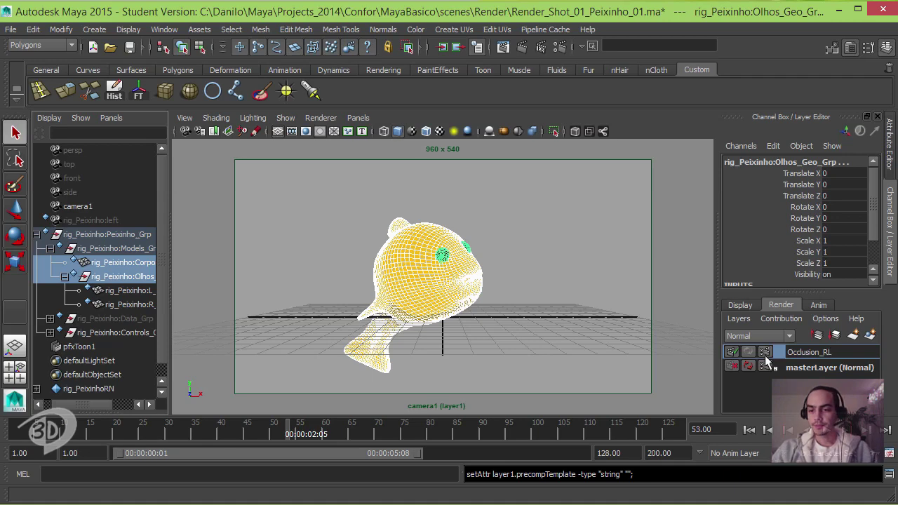
text(_RL)
key(Return)
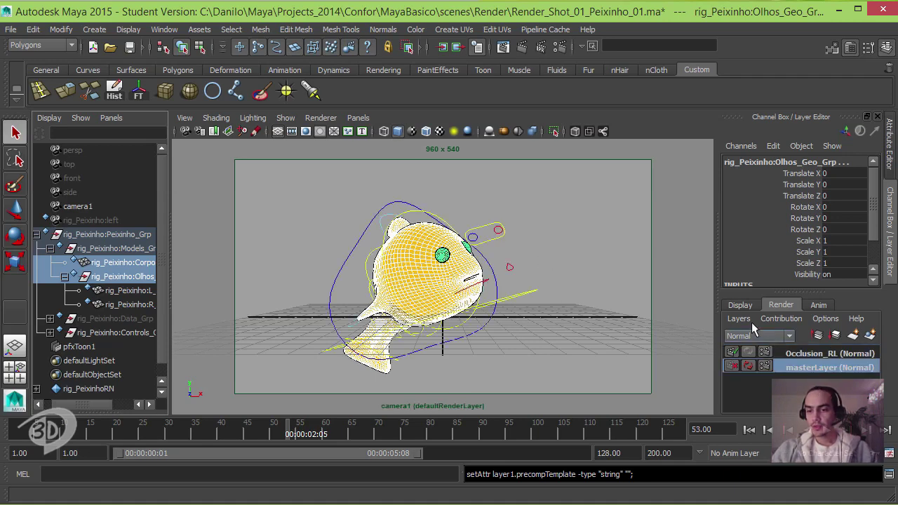
click(789, 353)
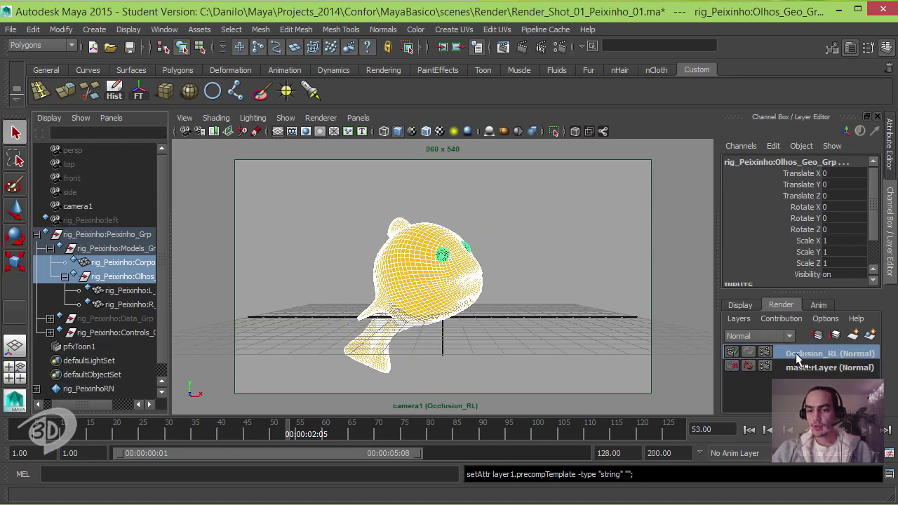
Step: Override the Occlusion_RL layer's renderer to mental ray
click(503, 46)
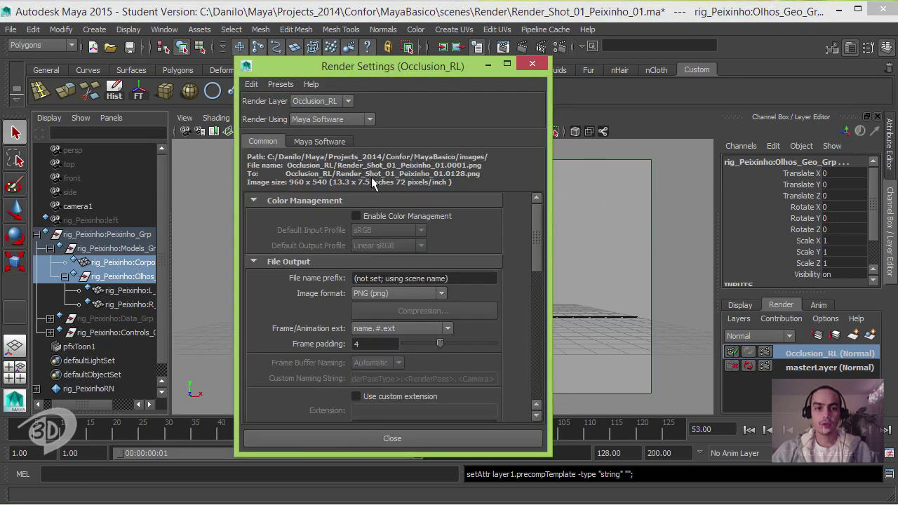
right_click(265, 120)
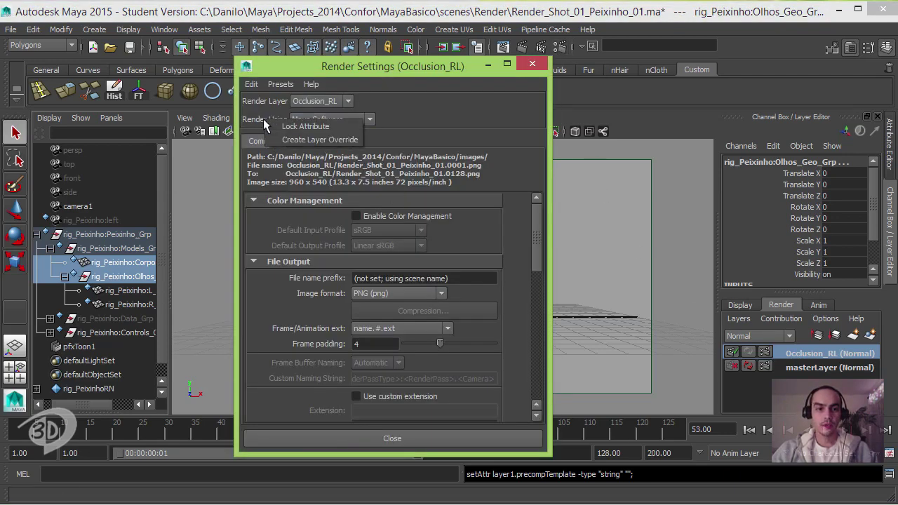
click(284, 139)
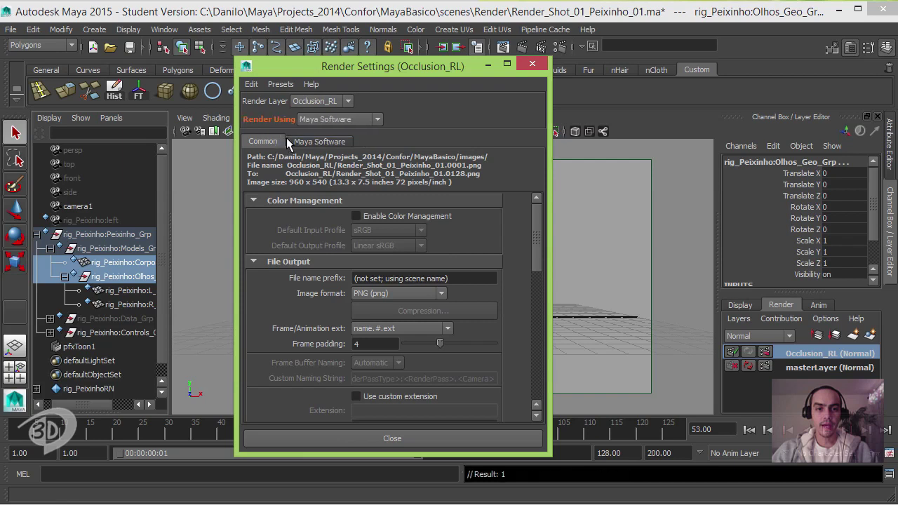
click(370, 120)
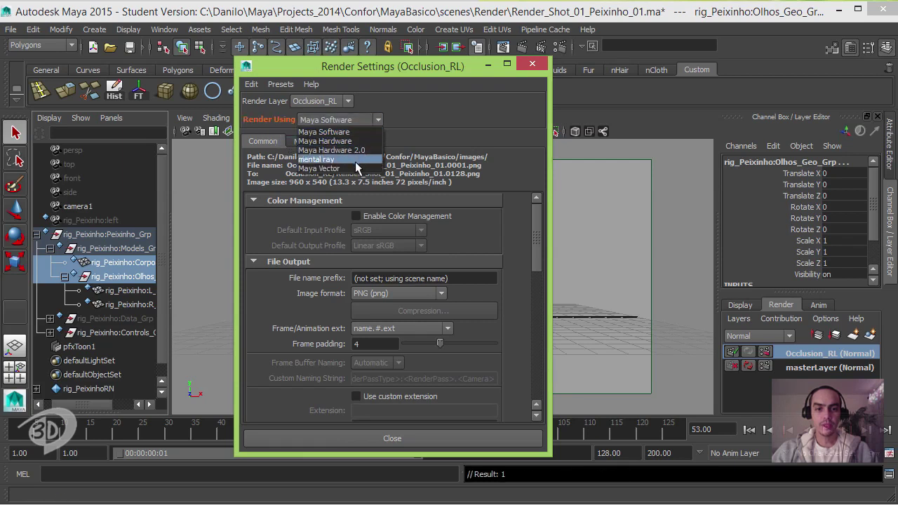
click(359, 160)
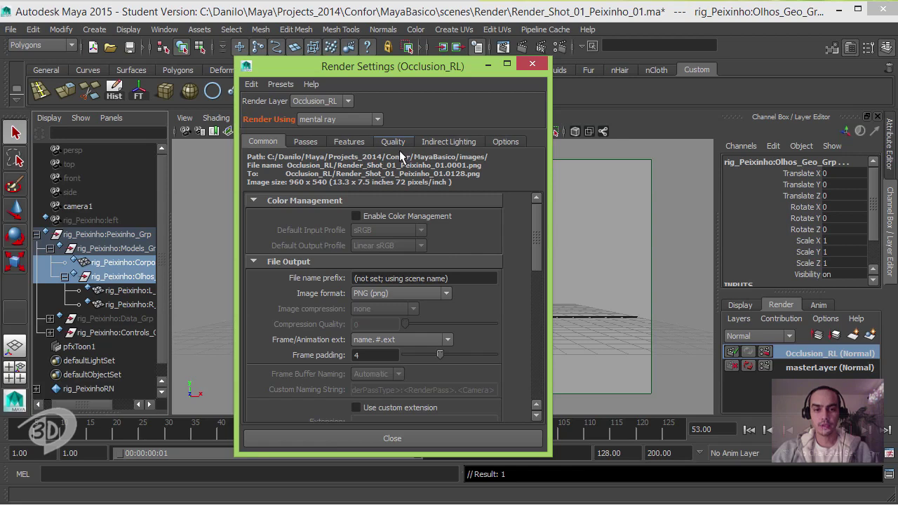
Step: Set Unified Sampling quality to 0.75
click(398, 142)
double_click(396, 191)
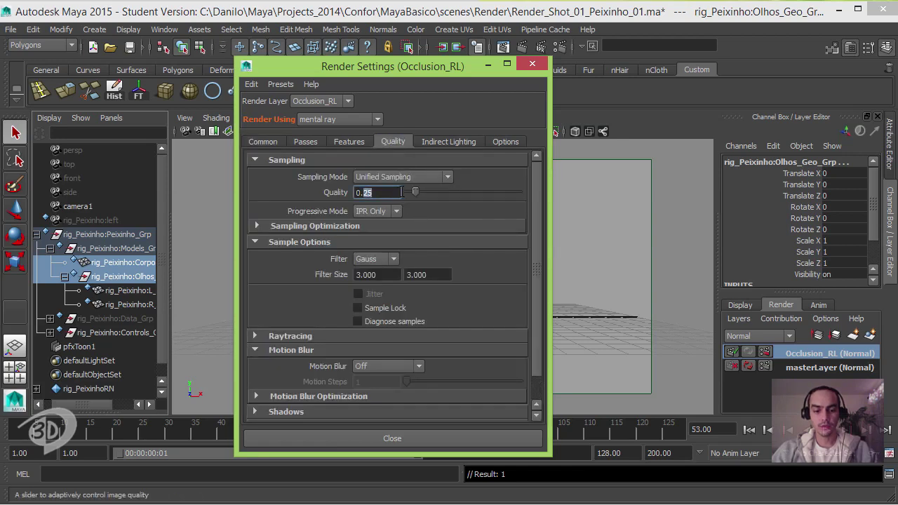
text(75)
key(Return)
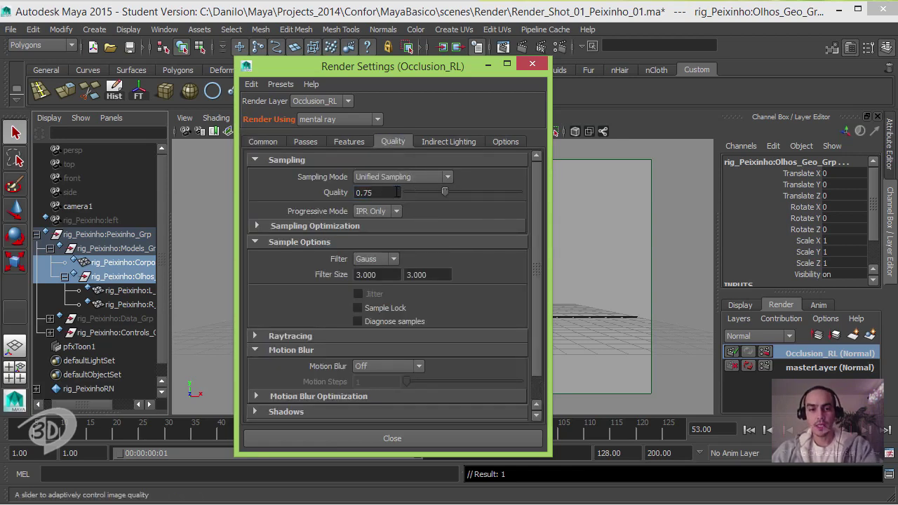
Step: Review the Passes and Features tabs, keep render mode Normal, and close Render Settings
click(304, 141)
click(348, 141)
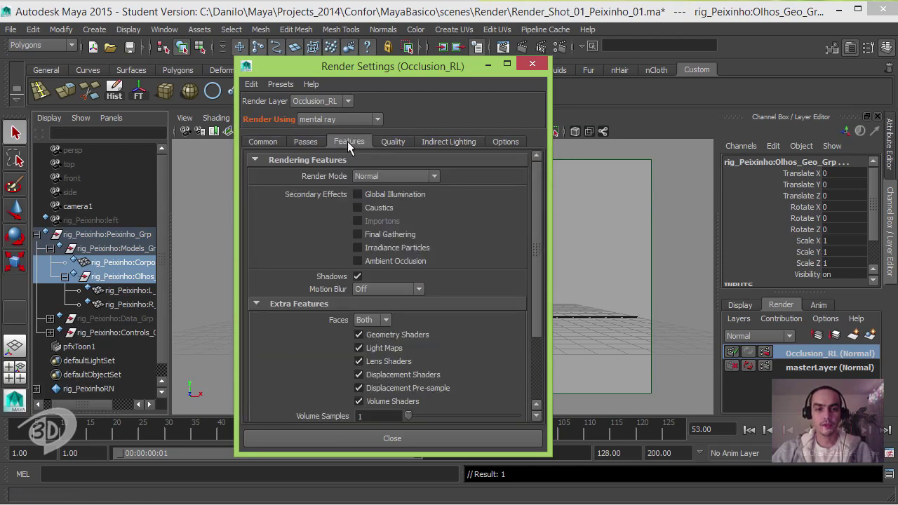
click(398, 176)
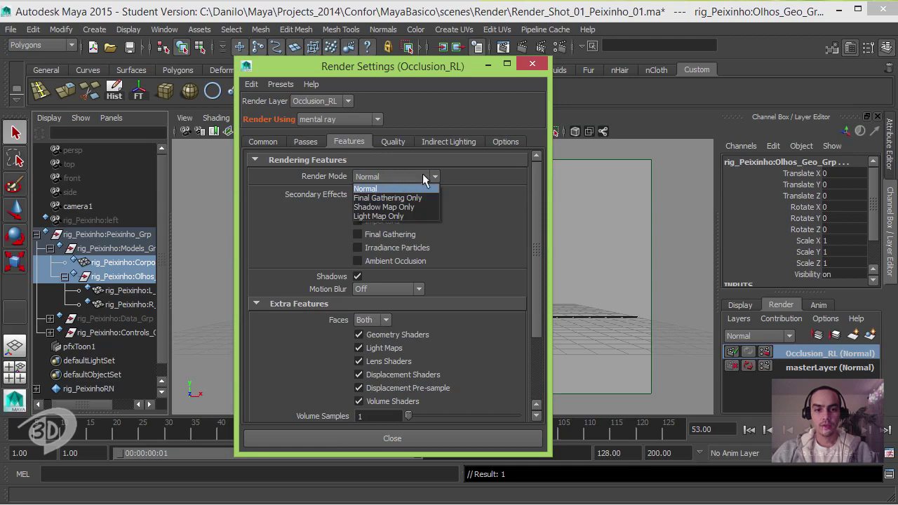
click(422, 173)
click(393, 141)
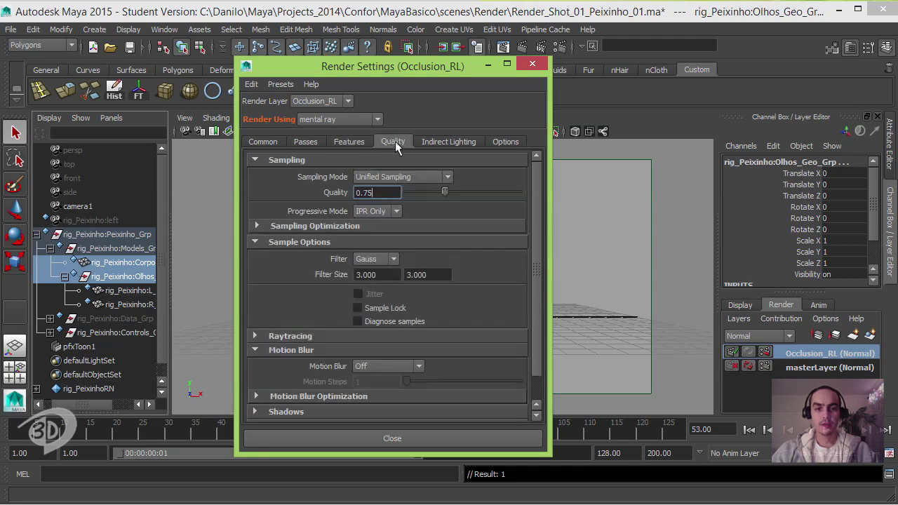
click(535, 63)
Step: Give Occlusion_RL a new Surface Shader material override and show its attributes
right_click(799, 358)
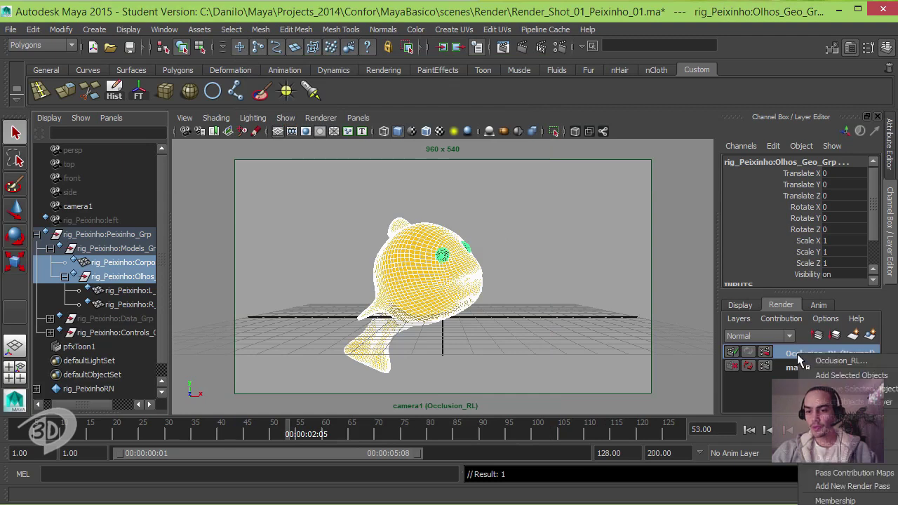
mouse_move(827, 465)
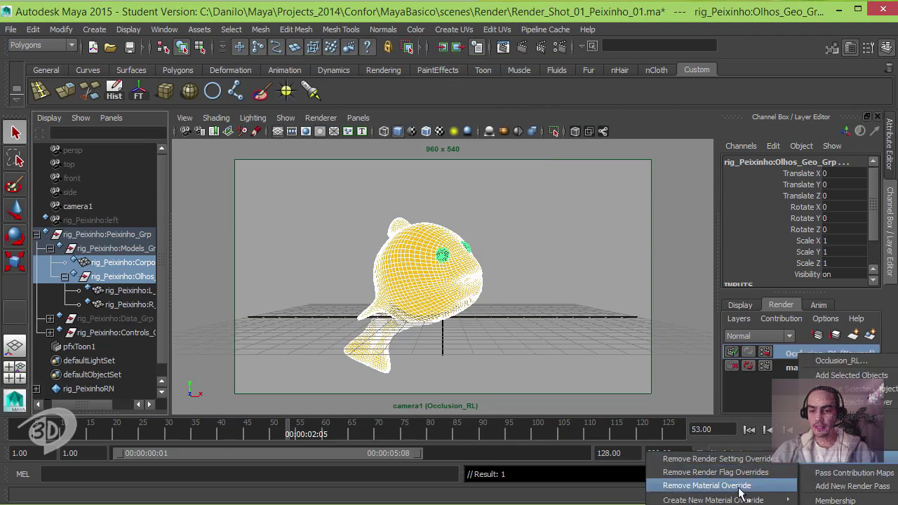
mouse_move(734, 500)
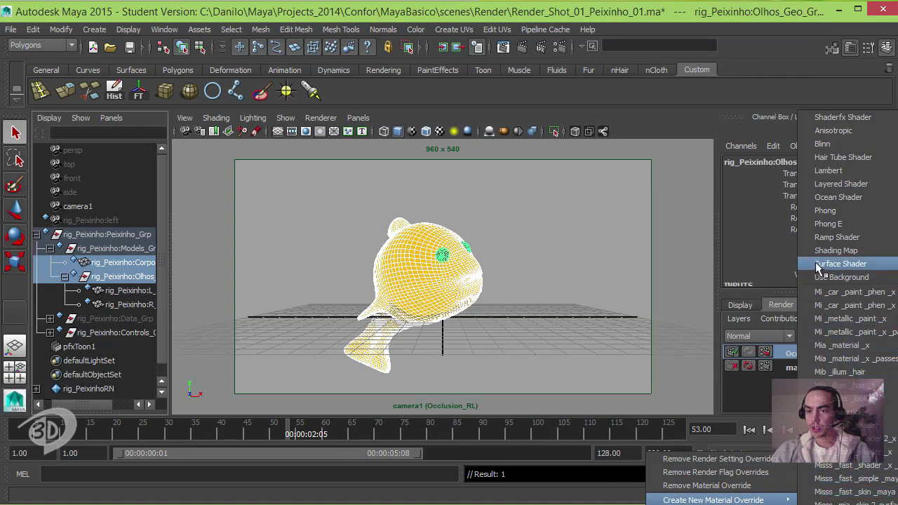
click(873, 267)
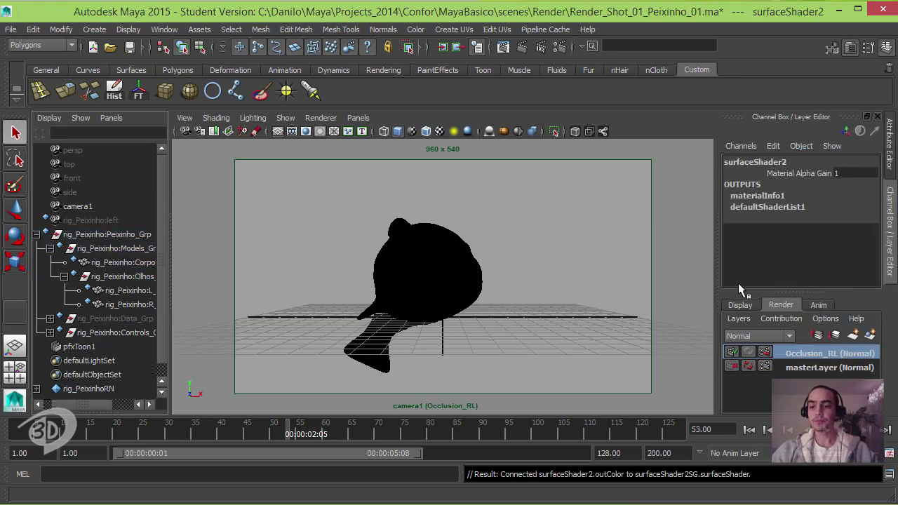
key(ctrl+a)
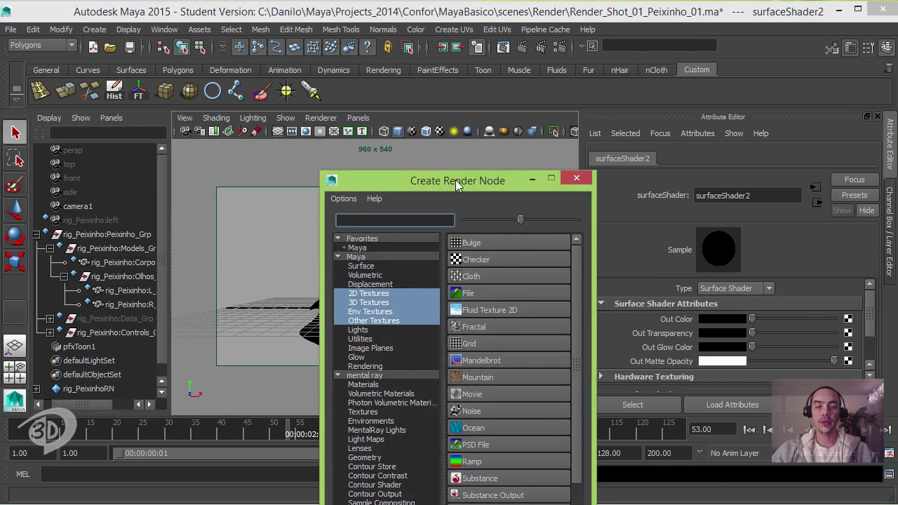
Step: Connect a mental ray mib_amb_occlusion node with 64 samples, then switch to masterLayer
drag(456, 180, 418, 47)
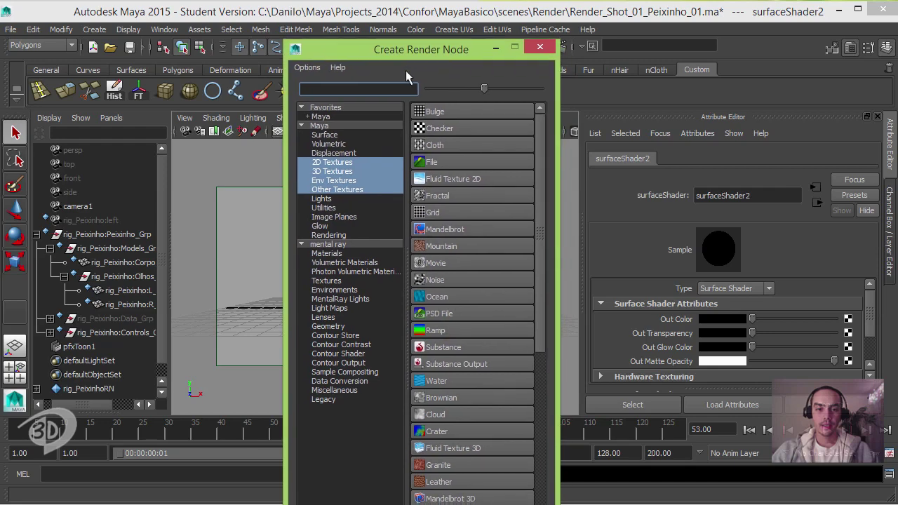
click(345, 244)
drag(539, 135, 544, 173)
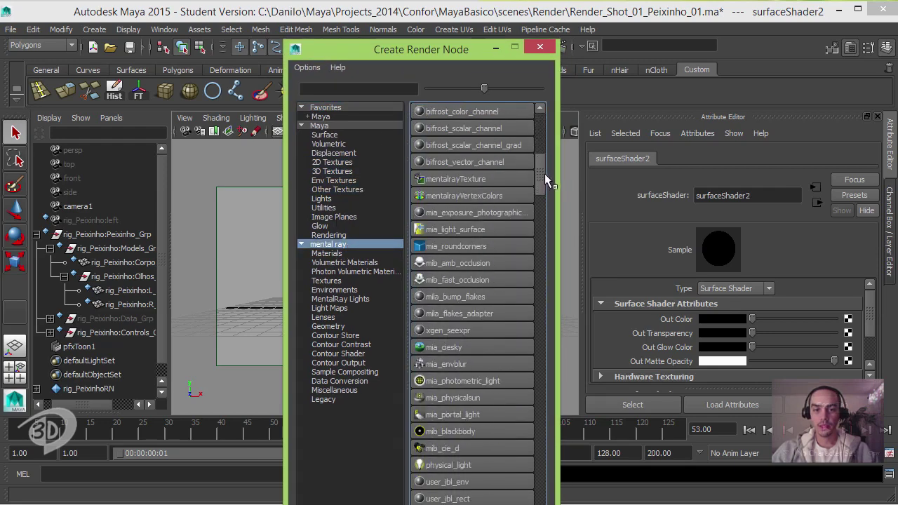
click(487, 263)
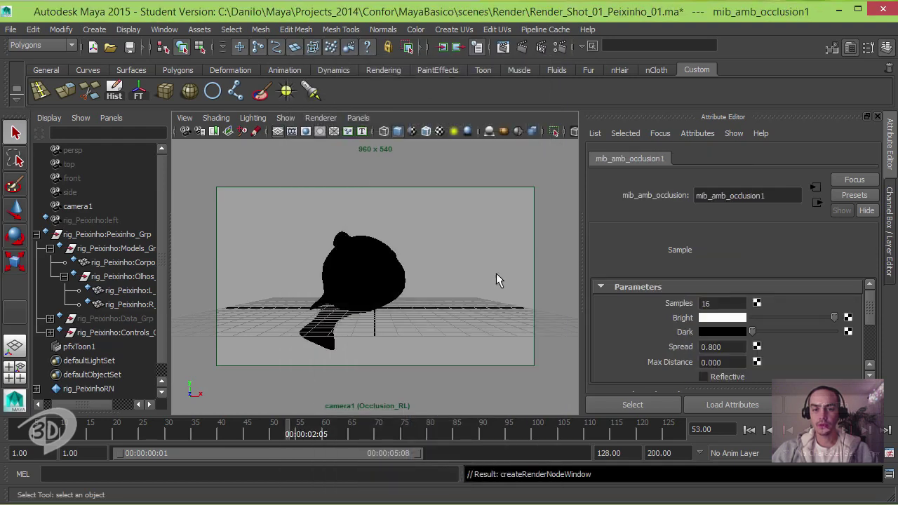
click(718, 303)
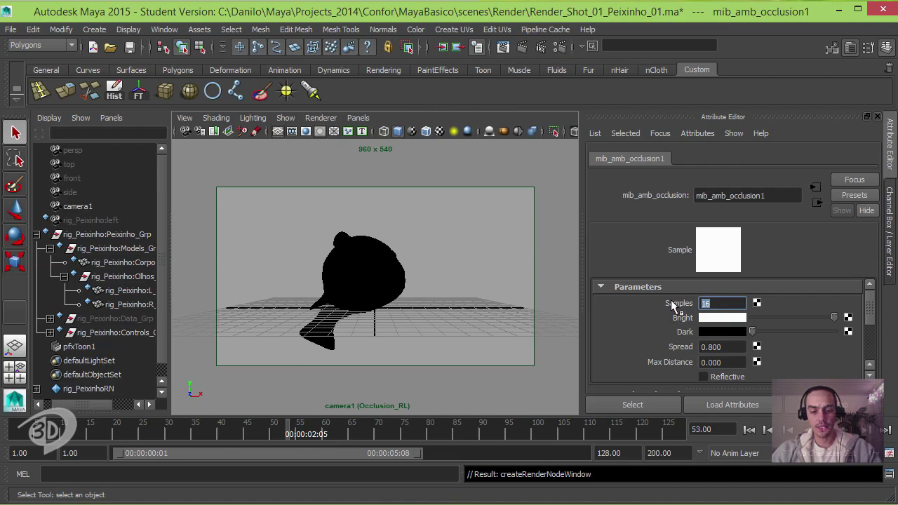
text(6)
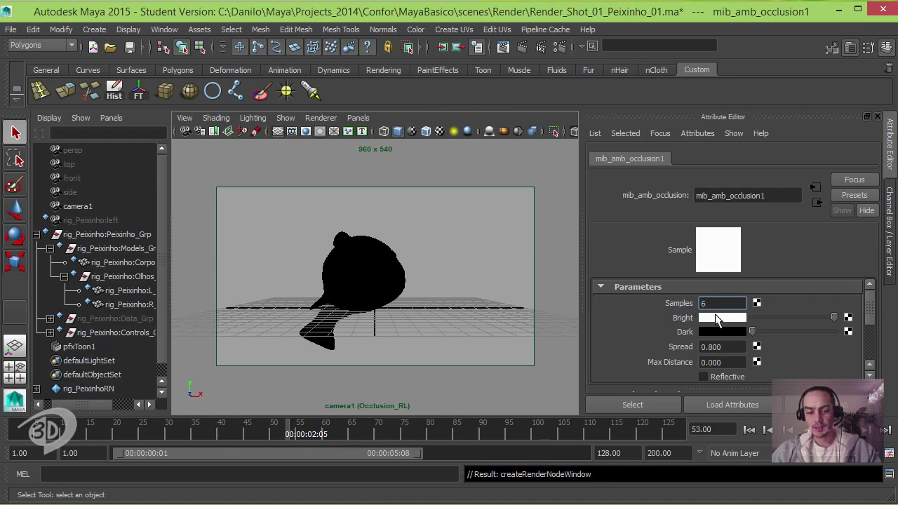
text(4)
key(Return)
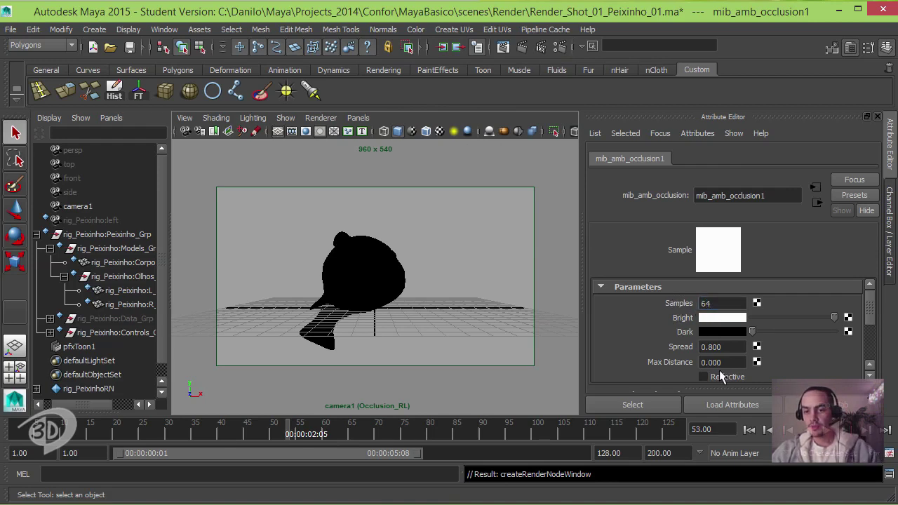
click(889, 218)
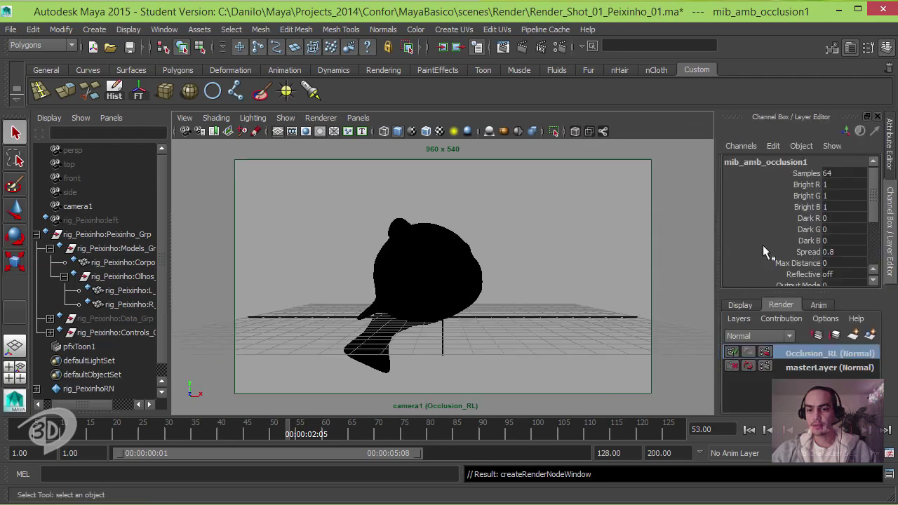
click(802, 370)
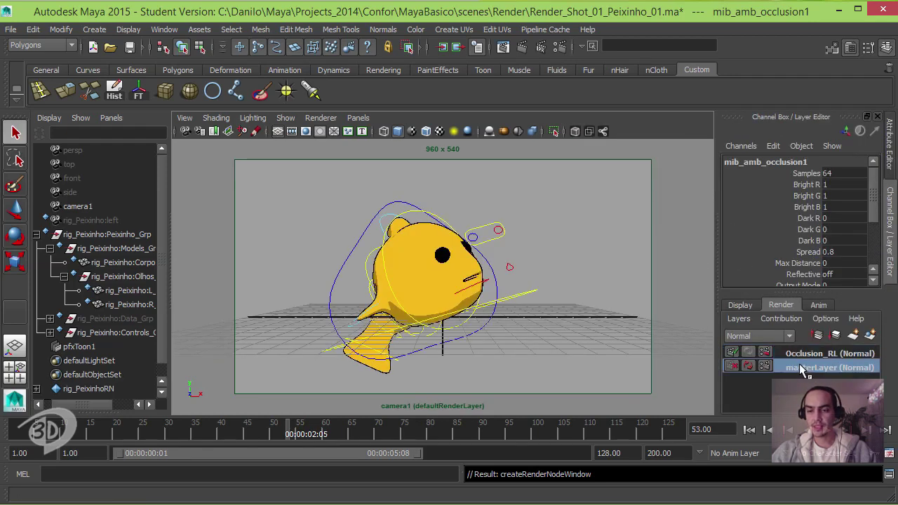
Step: With masterLayer active and nothing selected at frame 1, save the scene
click(802, 355)
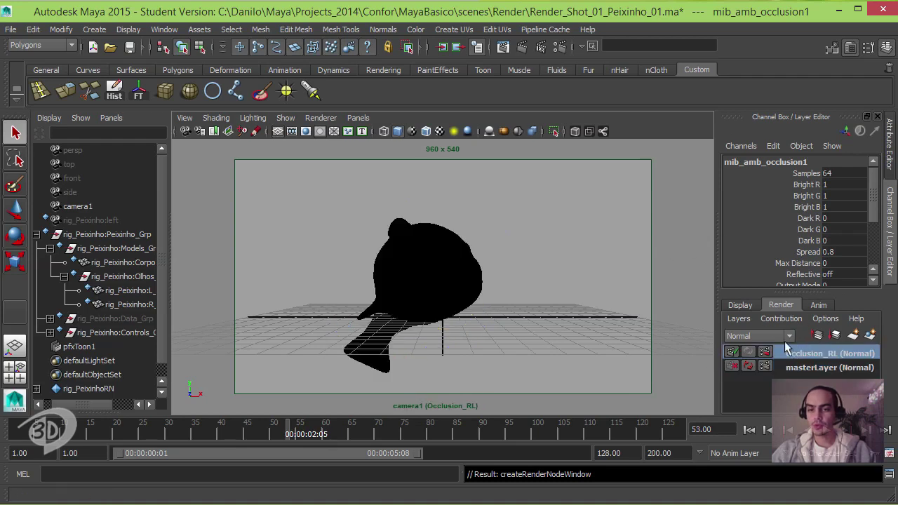
click(572, 221)
click(753, 366)
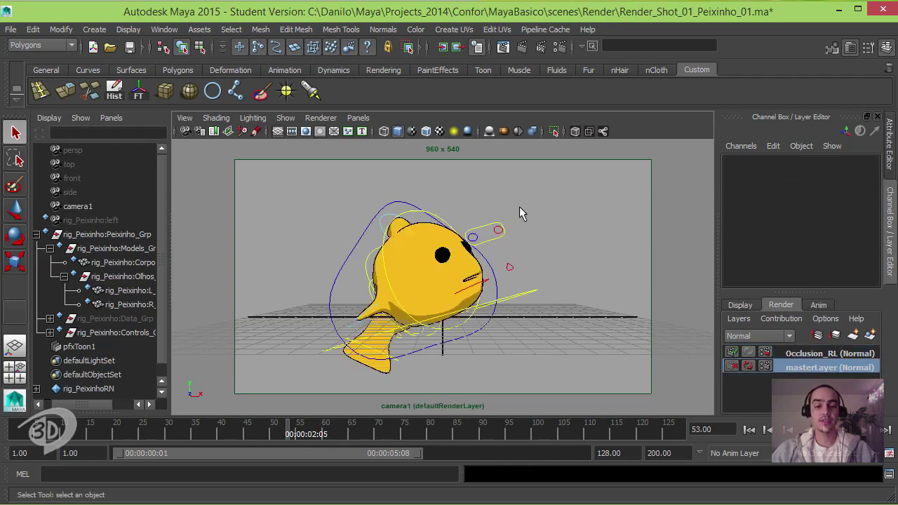
click(748, 431)
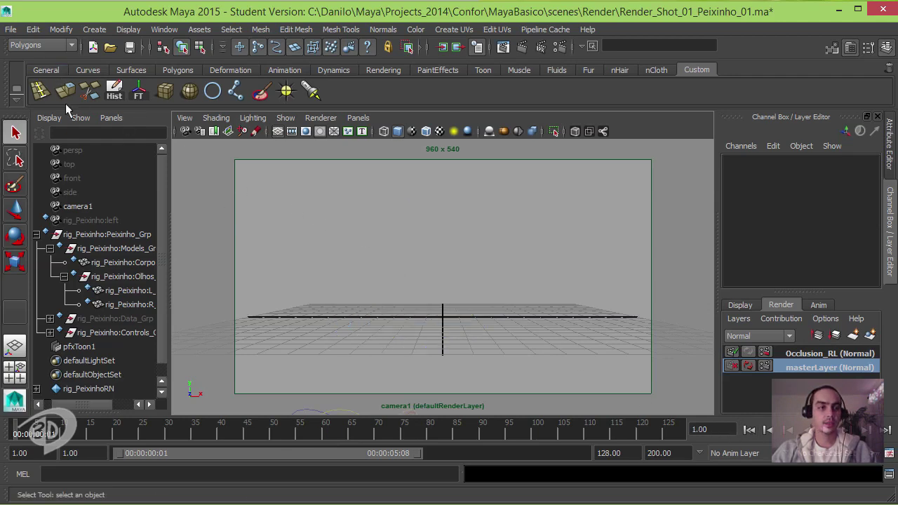
click(129, 47)
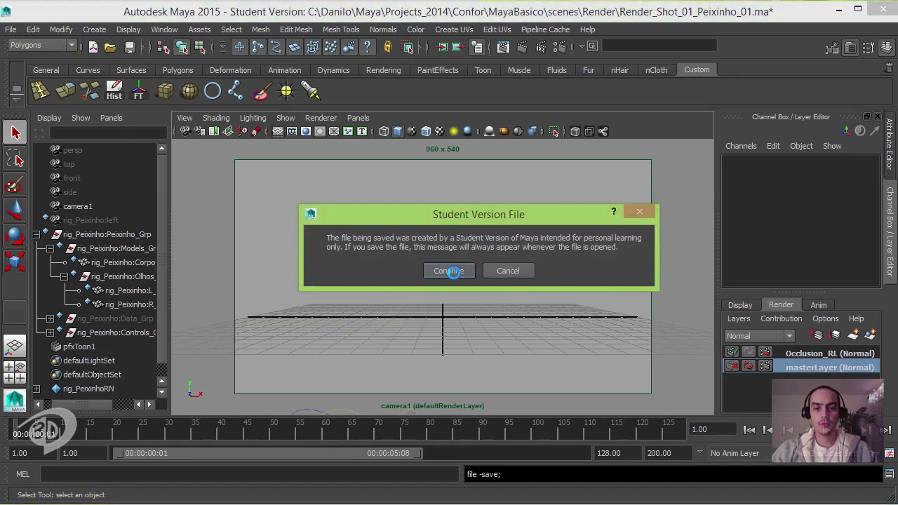
click(450, 271)
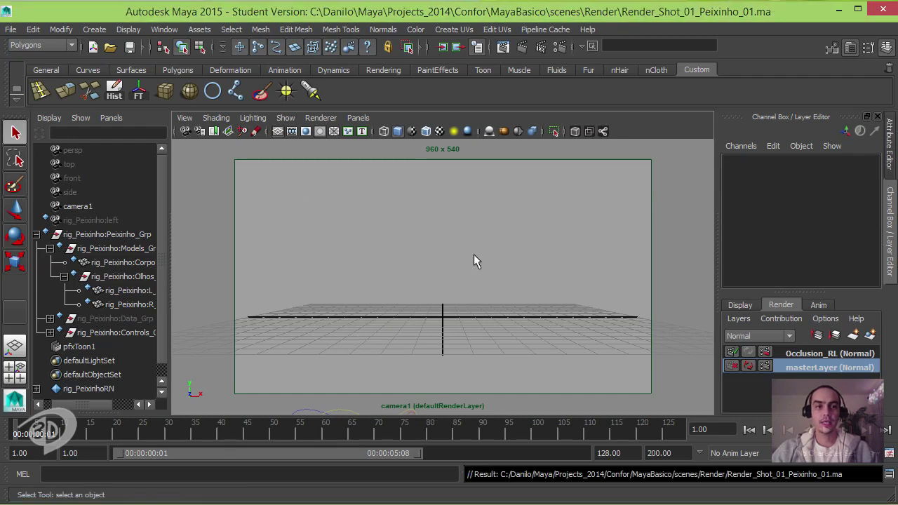
Step: Switch to the Rendering menu set and open the Render menu
click(42, 45)
click(28, 94)
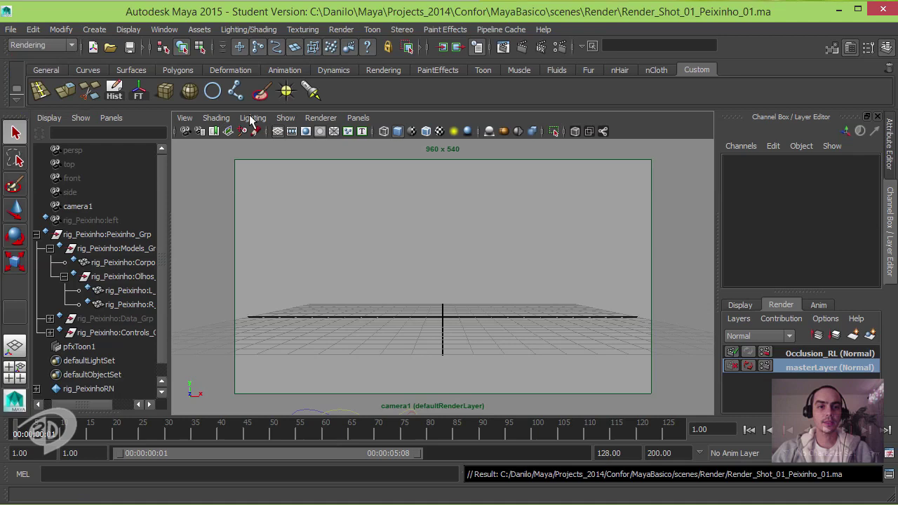
click(341, 29)
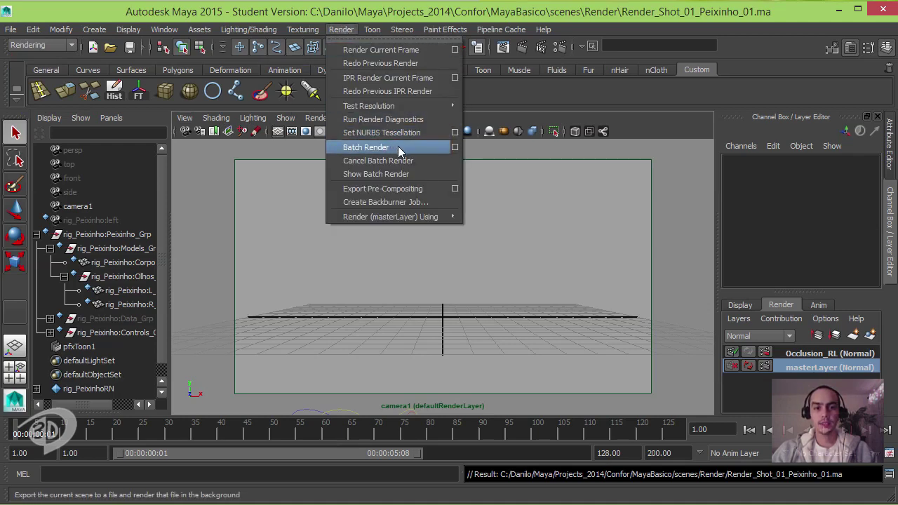
Step: Batch render the masterLayer animation, confirming the save, until Rendering Completed appears
click(398, 149)
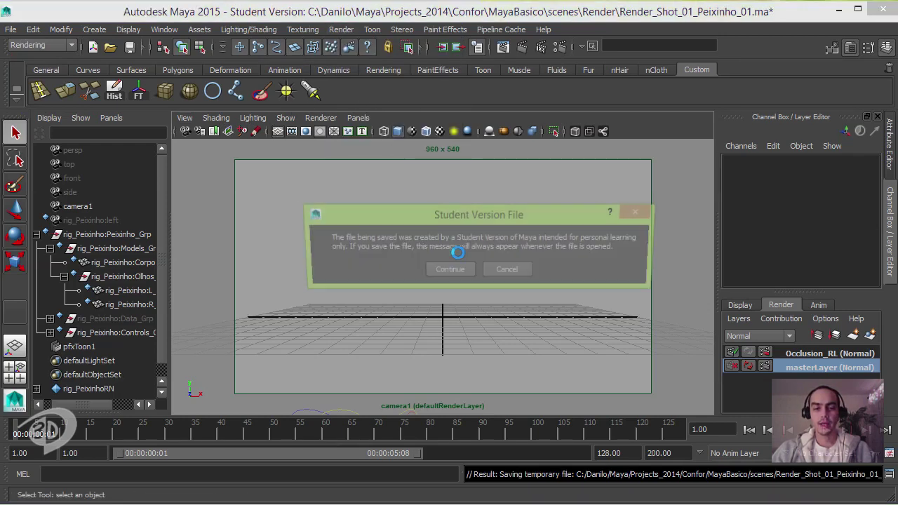
click(447, 274)
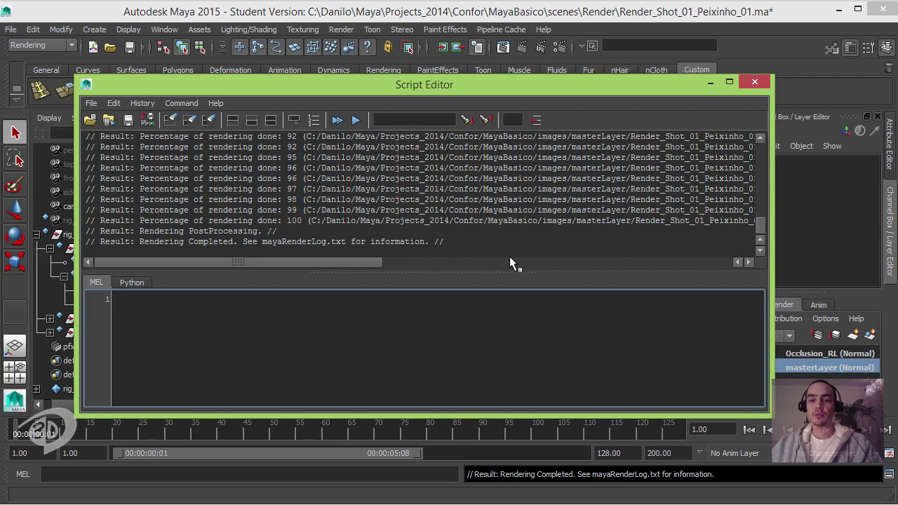
click(341, 30)
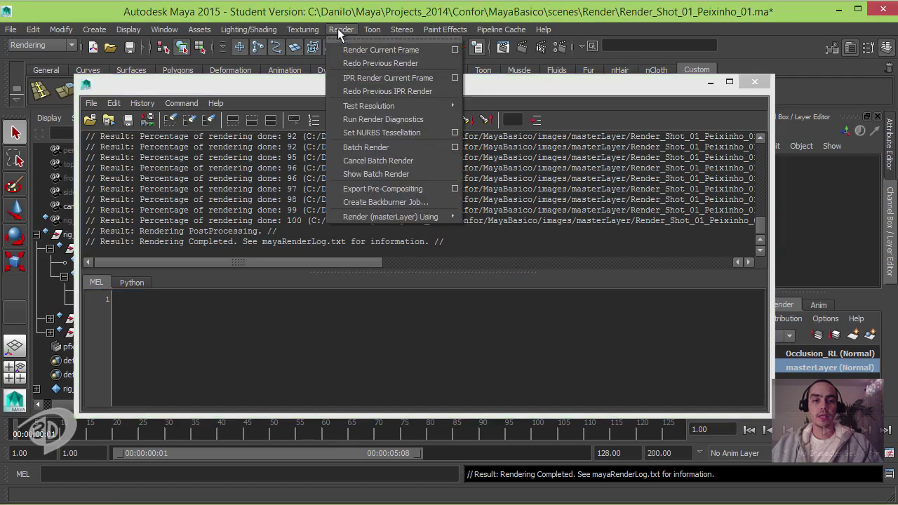
click(399, 175)
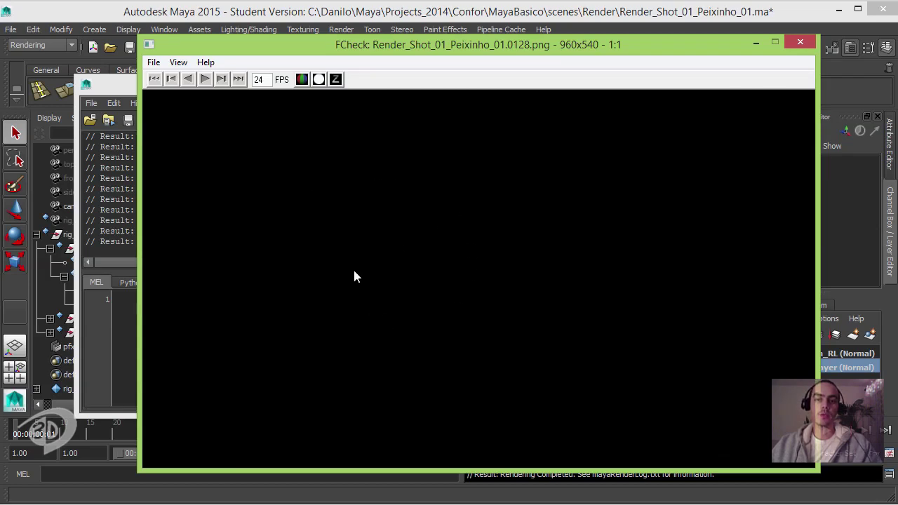
click(801, 42)
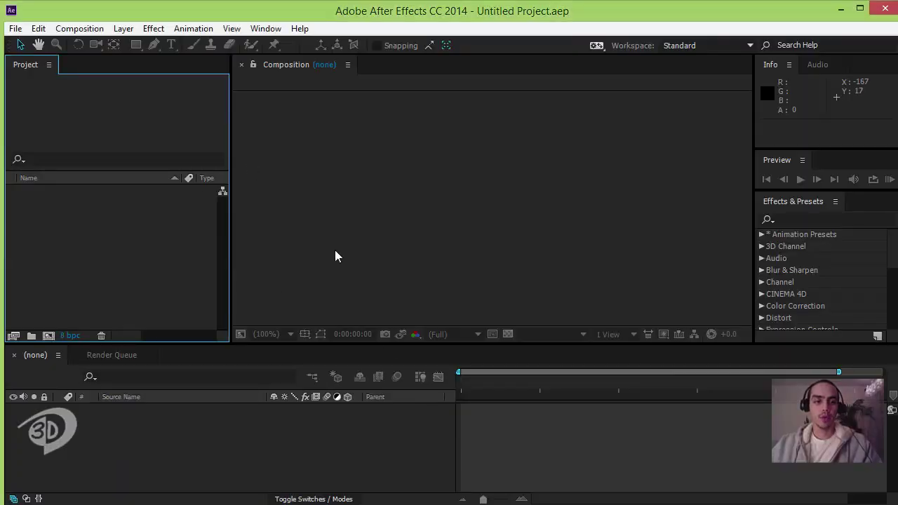
Step: Import the masterLayer frames Render_Shot_01_Peixinho_01.[0001-0128].png as a PNG sequence
double_click(104, 229)
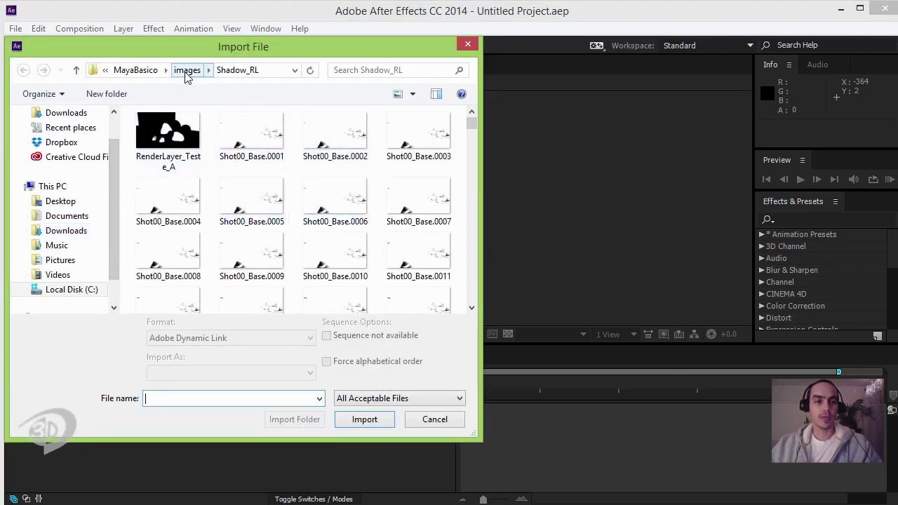
click(186, 71)
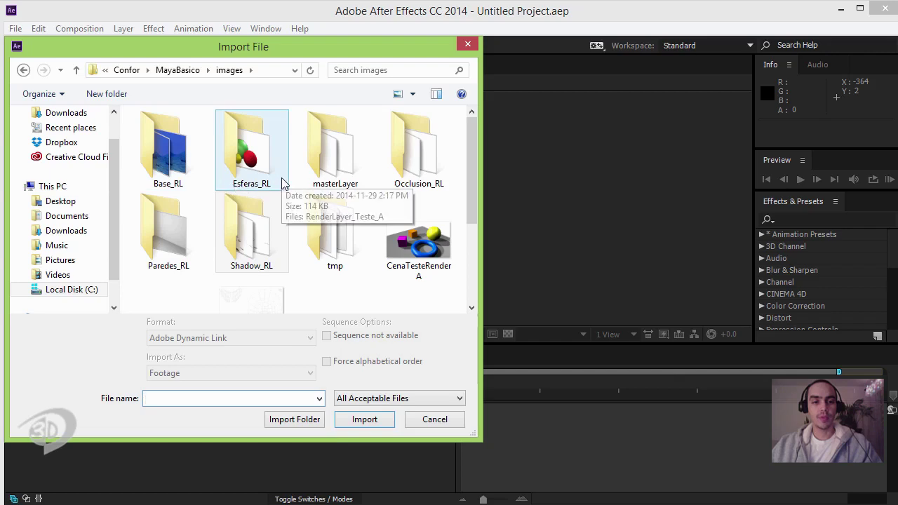
double_click(334, 155)
ctrl+scroll(221, 132, up, 3)
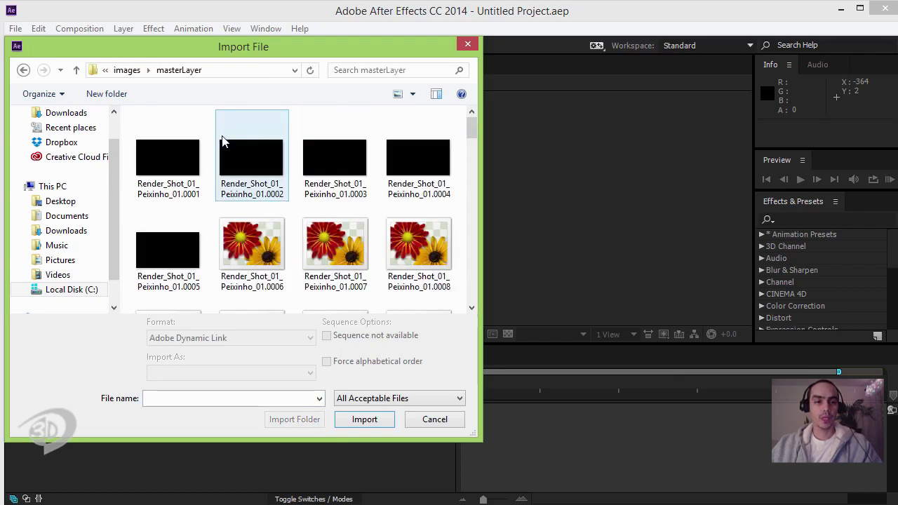
click(168, 171)
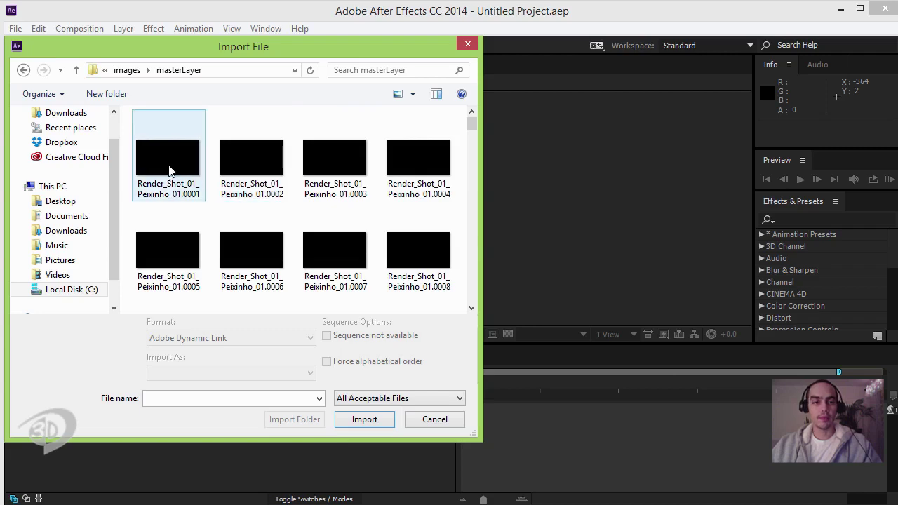
click(374, 421)
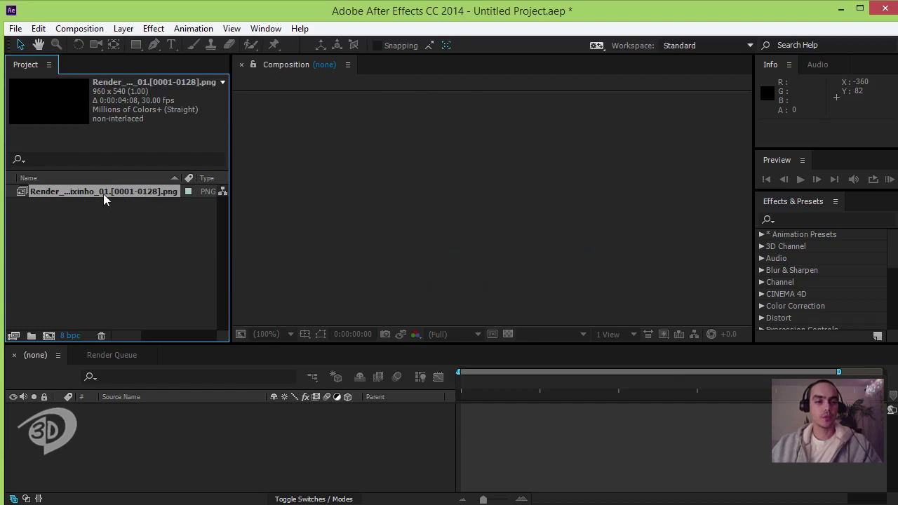
Step: Widen the Project panel's Name column and preview the imported fish footage
drag(177, 177, 228, 187)
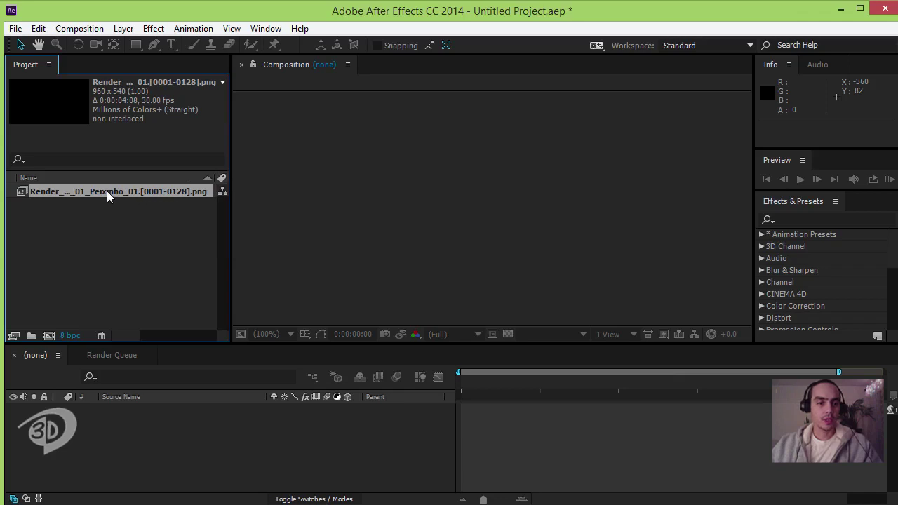
double_click(87, 192)
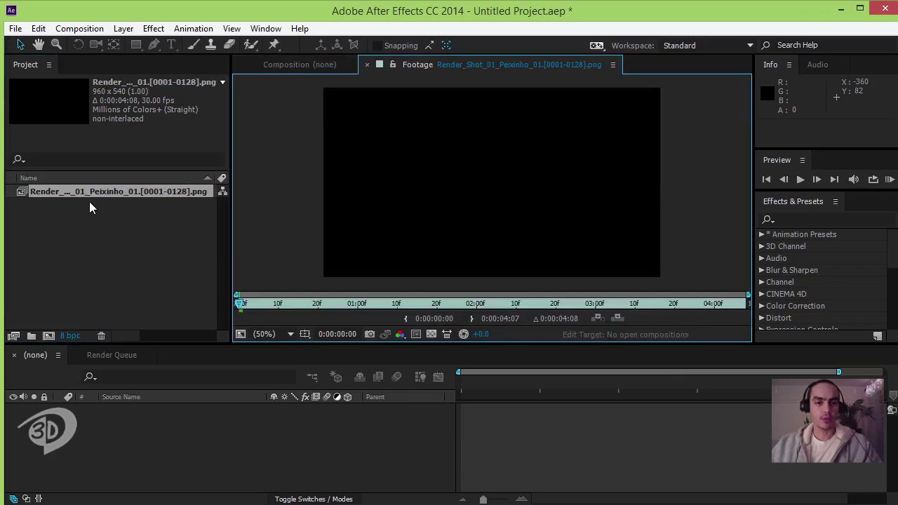
click(366, 64)
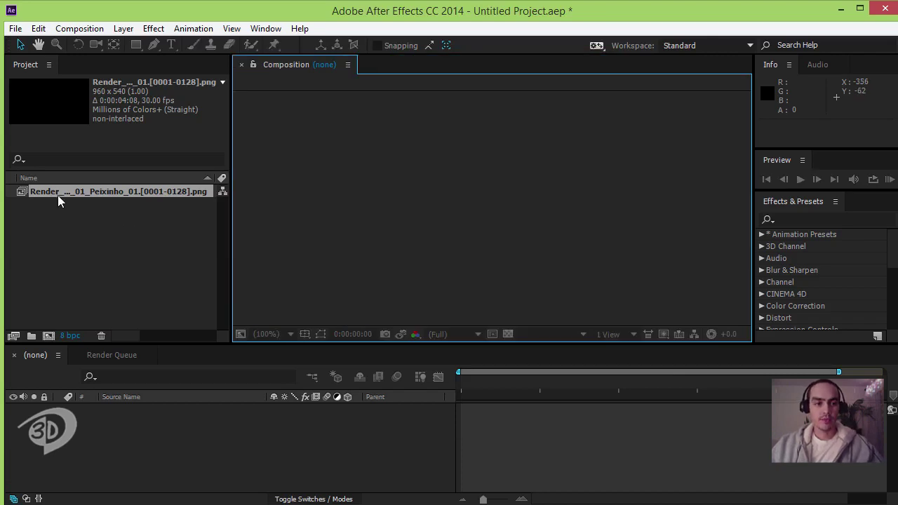
Step: Prefix the fish footage name with 'Base_' to make Base_Render_Shot_01_Peixinho_01.[0001-0128].png
click(74, 237)
click(62, 190)
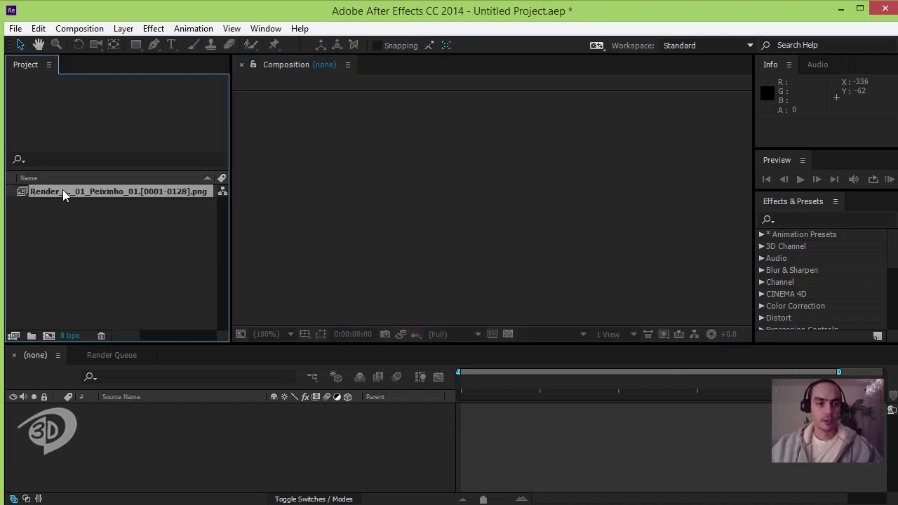
key(Return)
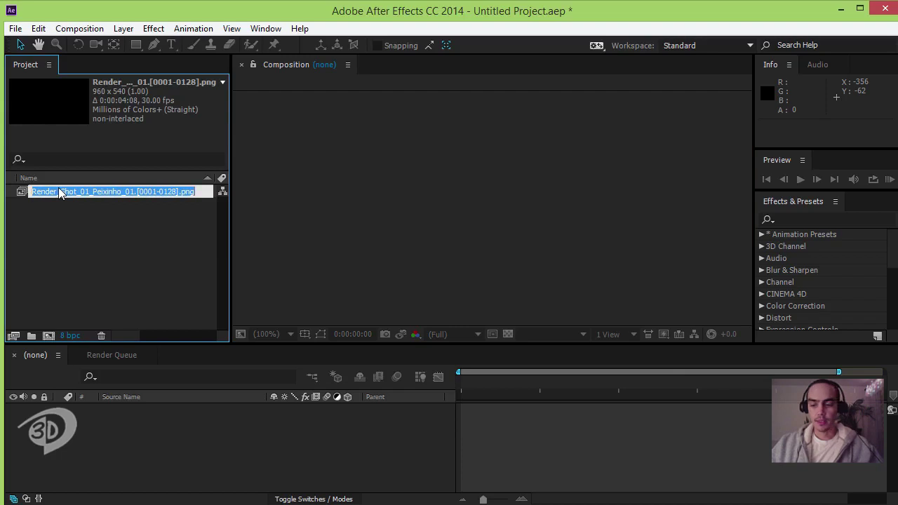
key(End)
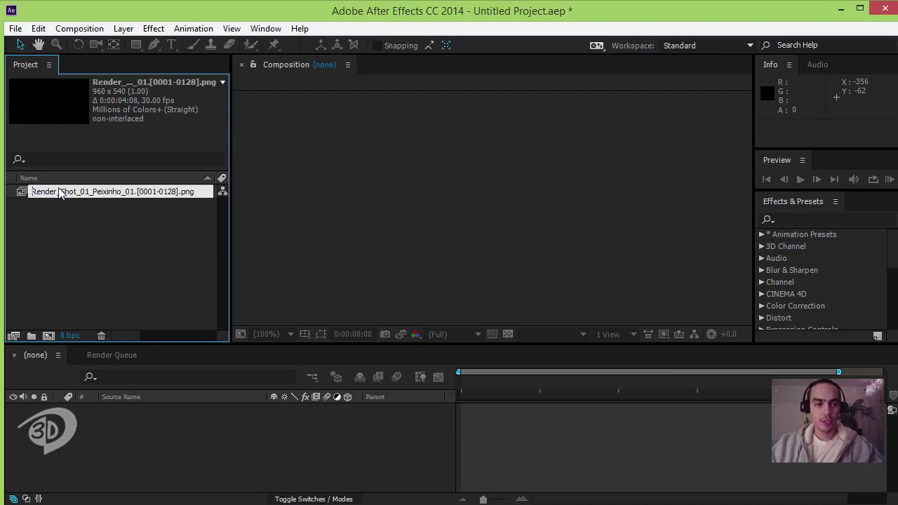
key(Home)
text(Base_)
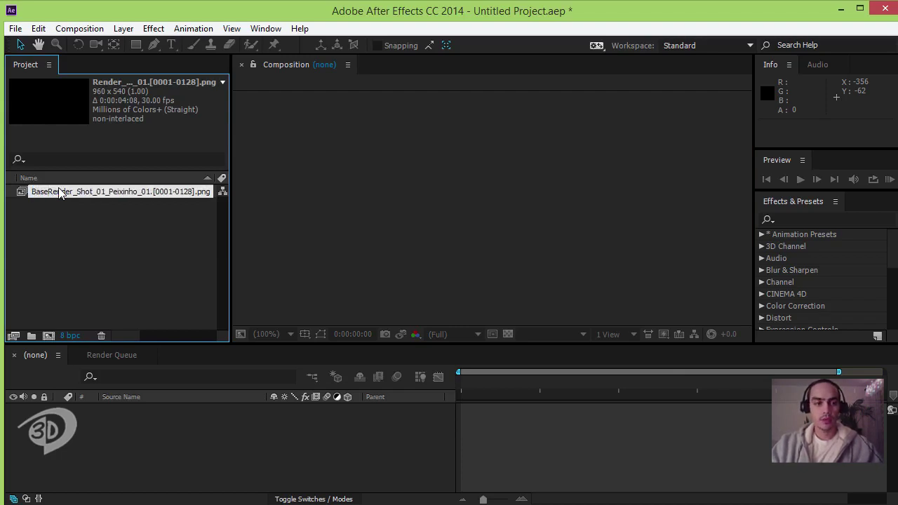
key(Return)
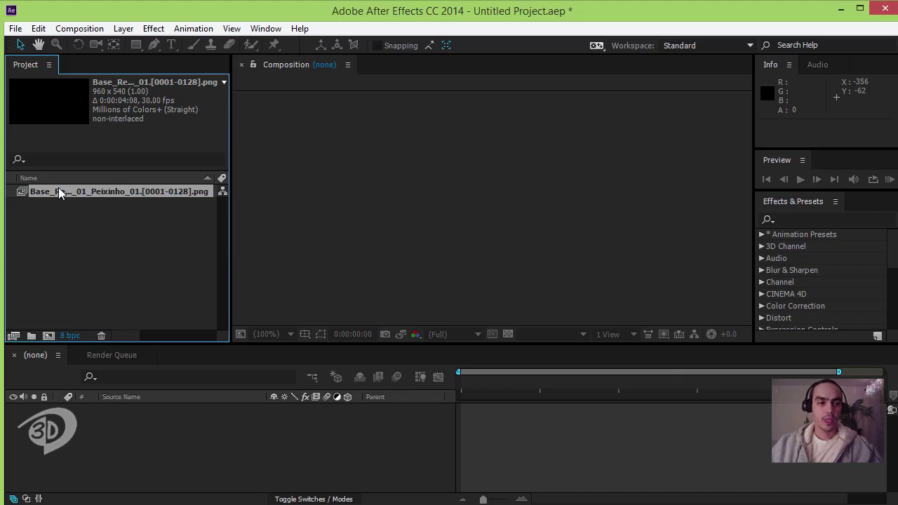
click(100, 258)
Step: Import the Occlusion_RL frames, starting at frame 0001, as a PNG sequence
double_click(136, 254)
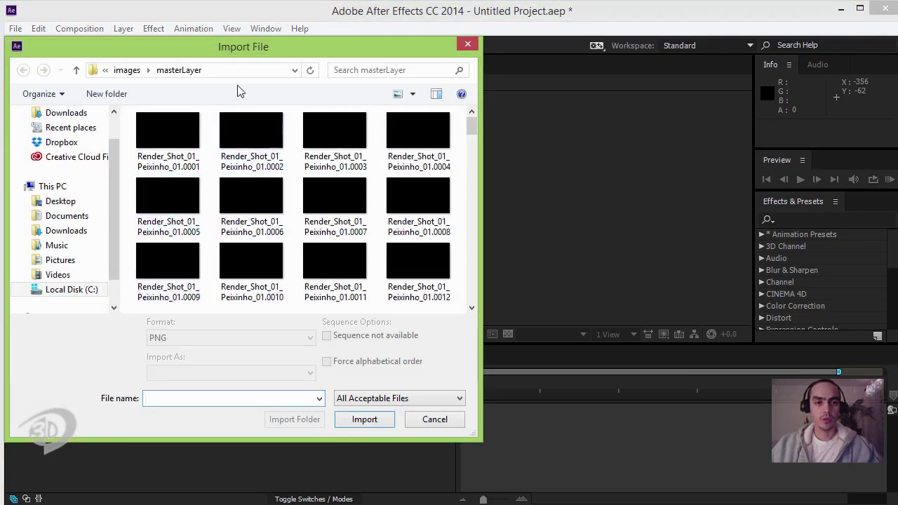
click(127, 70)
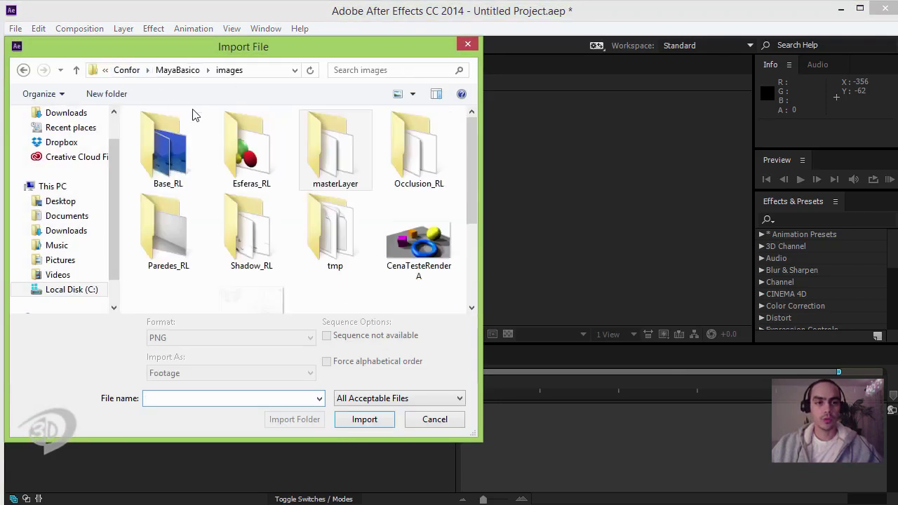
double_click(422, 149)
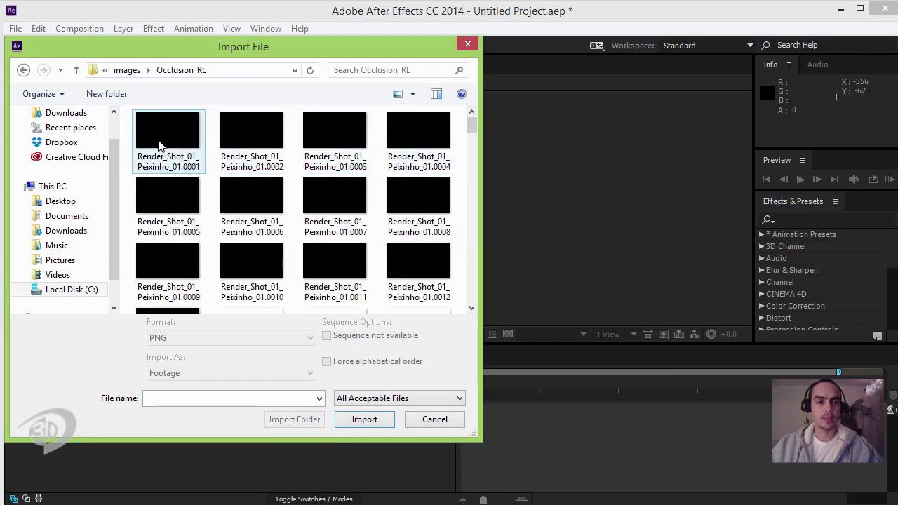
click(159, 146)
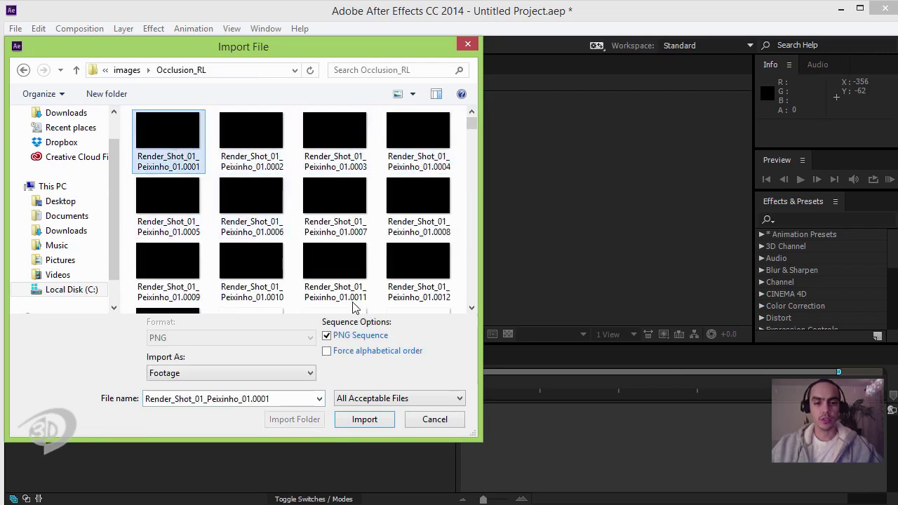
click(364, 419)
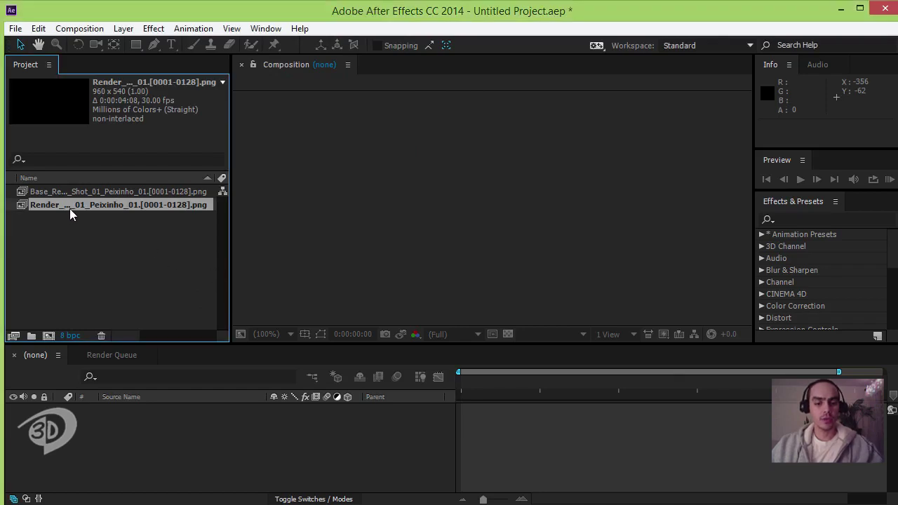
Step: Rename the occlusion footage with an 'AO_' prefix, then make a composition from the Base footage
key(Return)
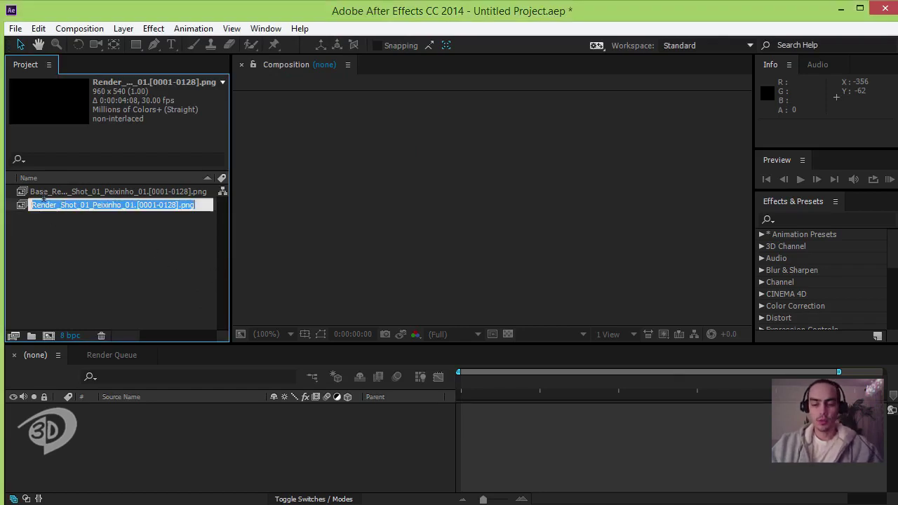
key(Home)
text(AO_)
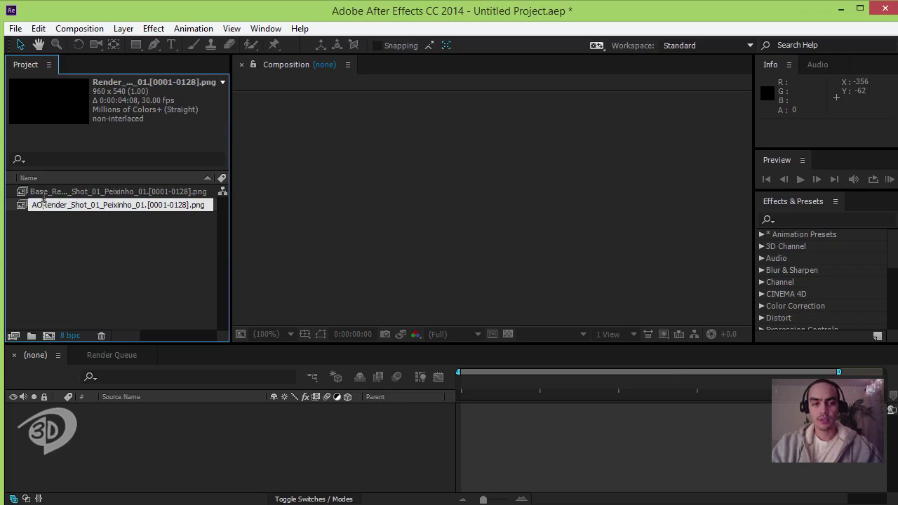
key(Return)
click(78, 259)
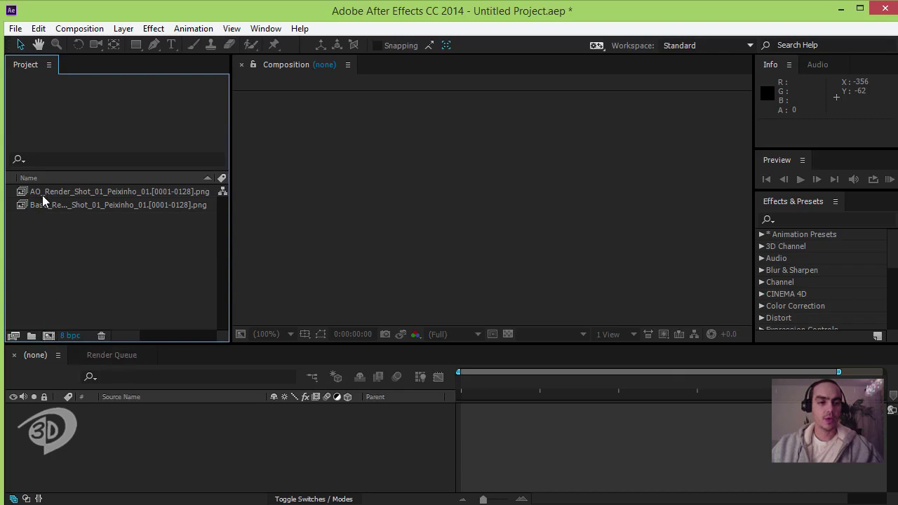
drag(44, 204, 49, 335)
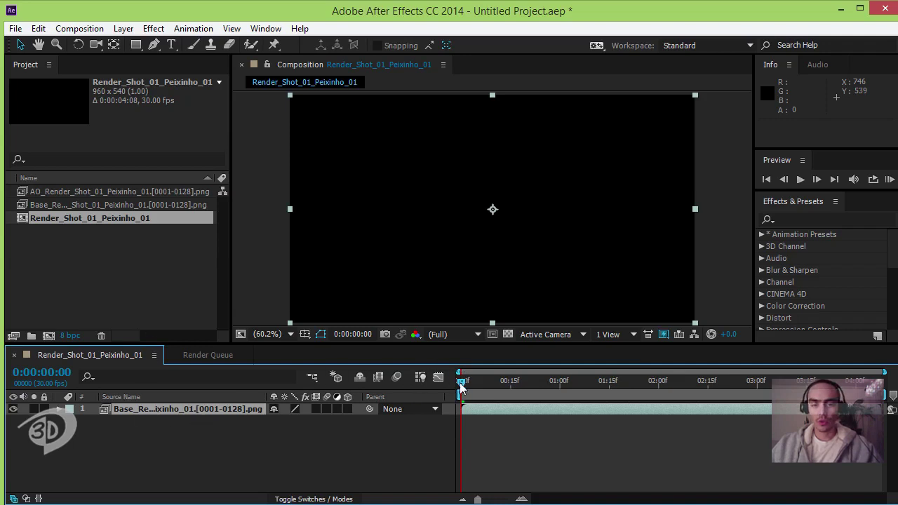
Step: Scrub the Render_Shot_01_Peixinho_01 timeline forward until the yellow fish appears
drag(461, 385, 589, 389)
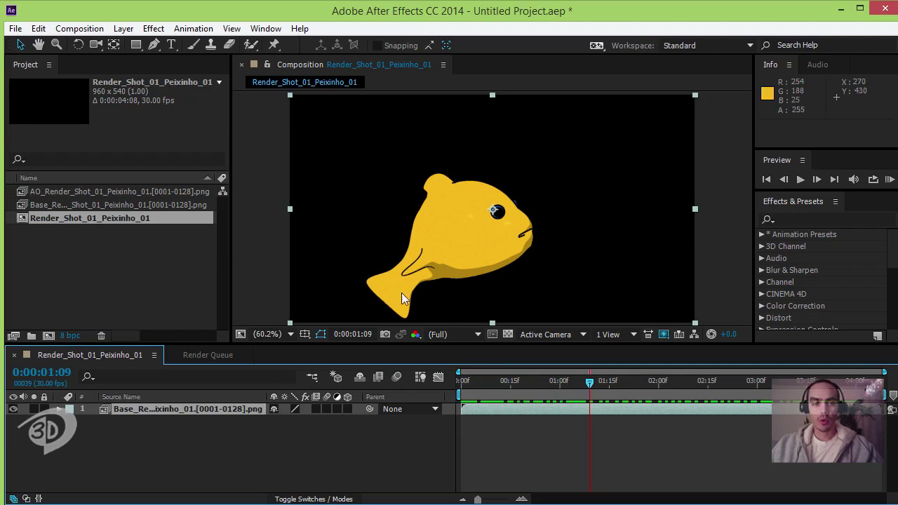
Step: Create a 960x540 royal blue solid named BG_Color in the fish composition
right_click(151, 443)
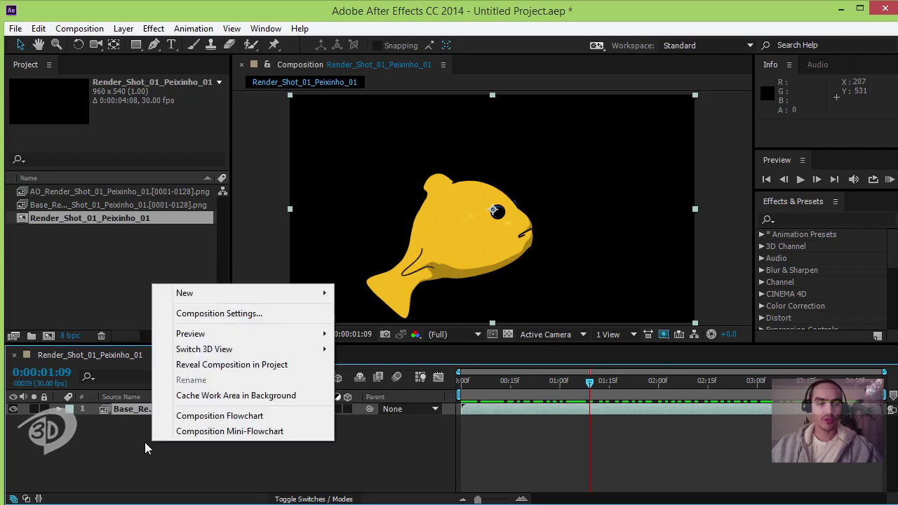
mouse_move(220, 294)
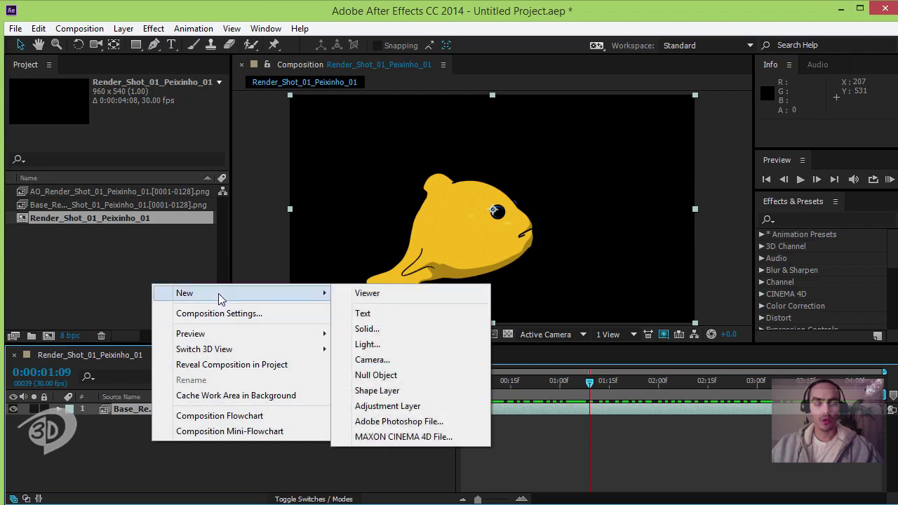
click(392, 330)
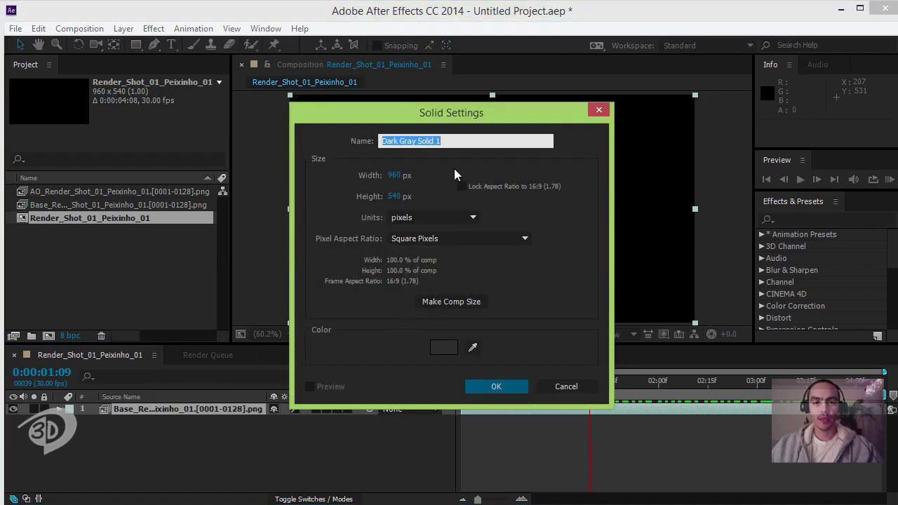
click(446, 350)
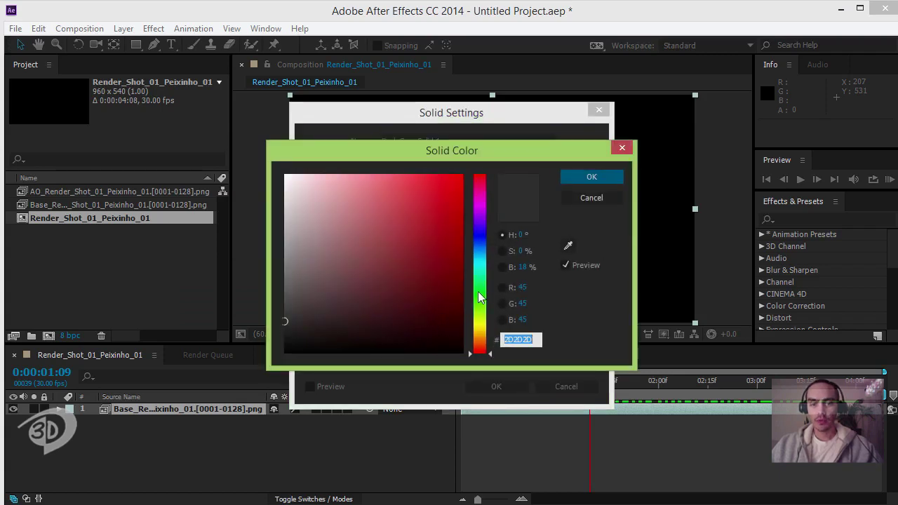
drag(481, 297, 481, 246)
mouse_move(448, 208)
mouse_down()
mouse_move(467, 191)
mouse_move(465, 202)
mouse_move(423, 202)
mouse_up()
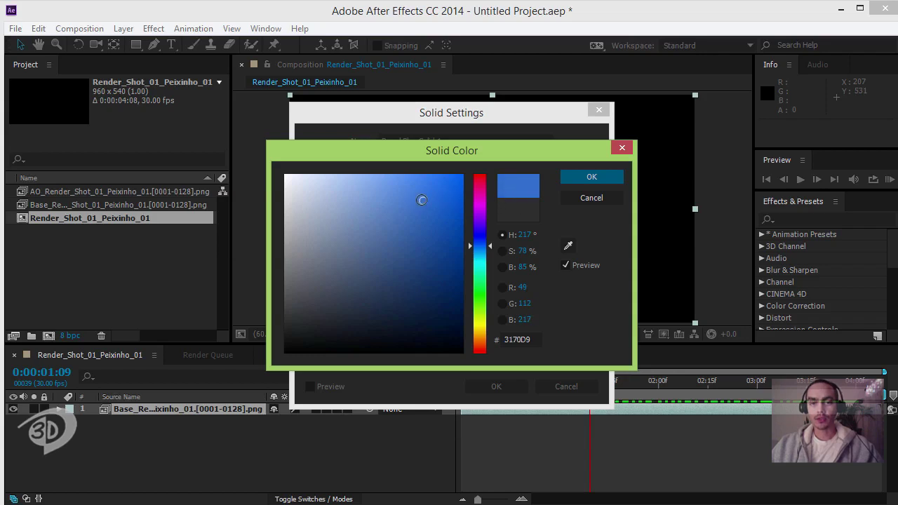
click(430, 200)
click(593, 177)
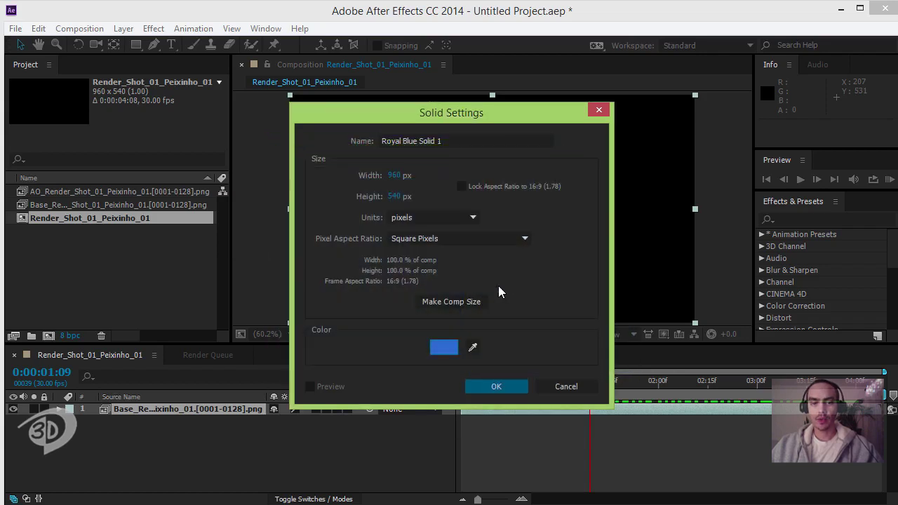
click(461, 140)
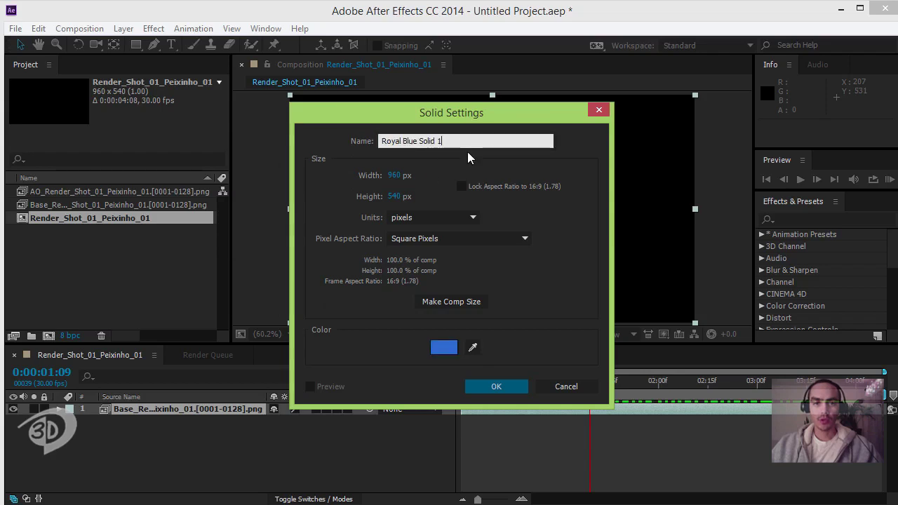
drag(467, 141, 355, 154)
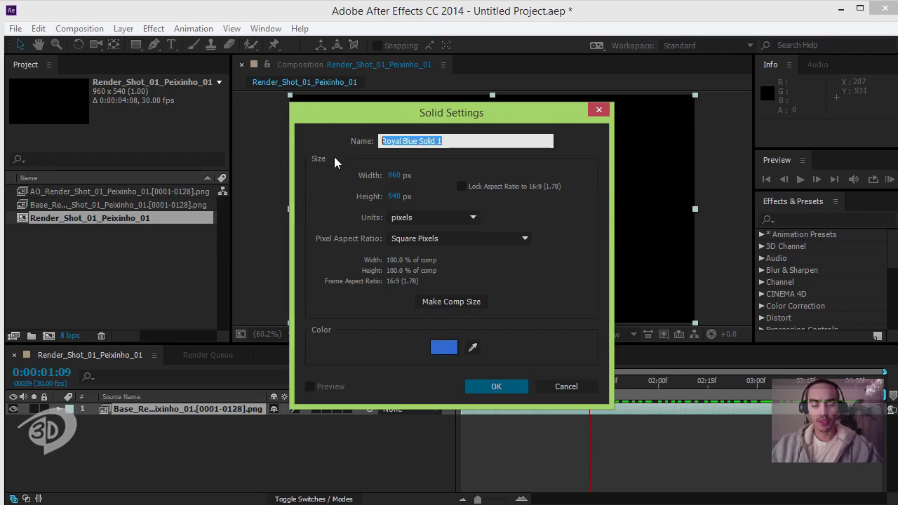
text(BG)
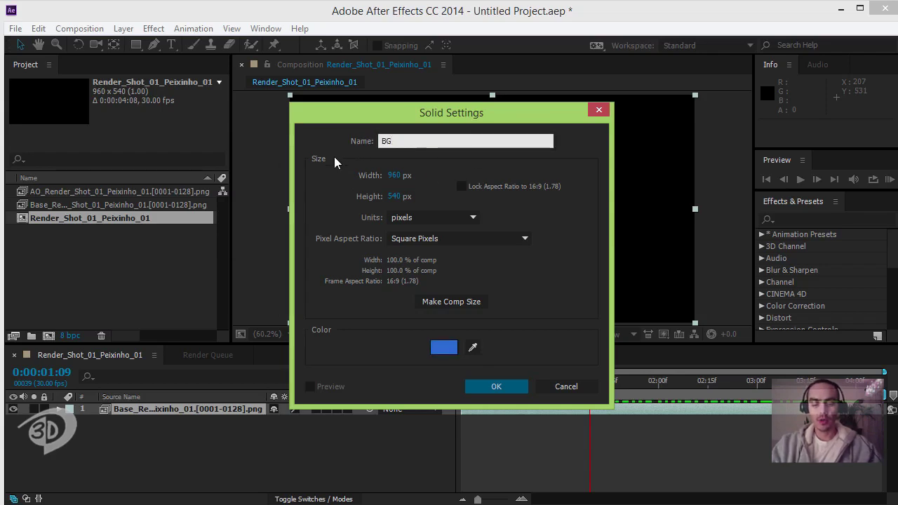
text(_Color)
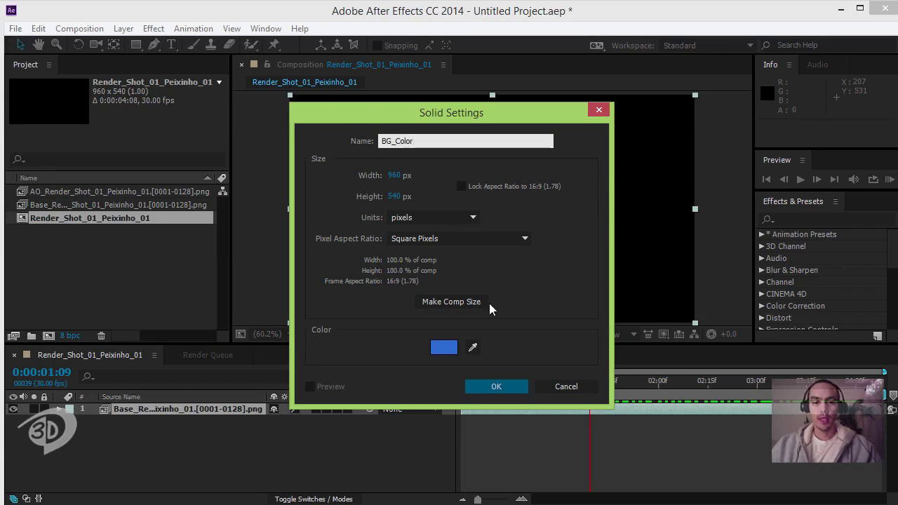
click(510, 393)
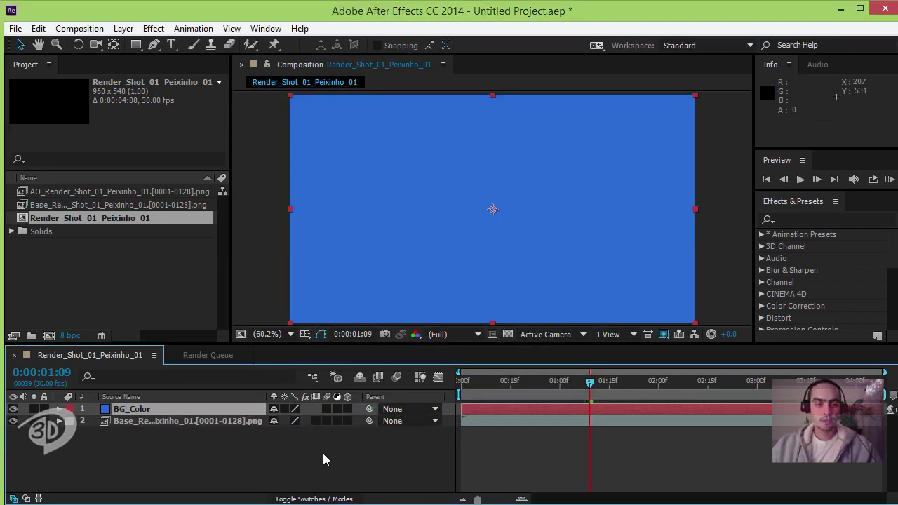
Step: Move BG_Color below the Base footage layer and scrub to confirm the fish over blue
drag(121, 411, 119, 424)
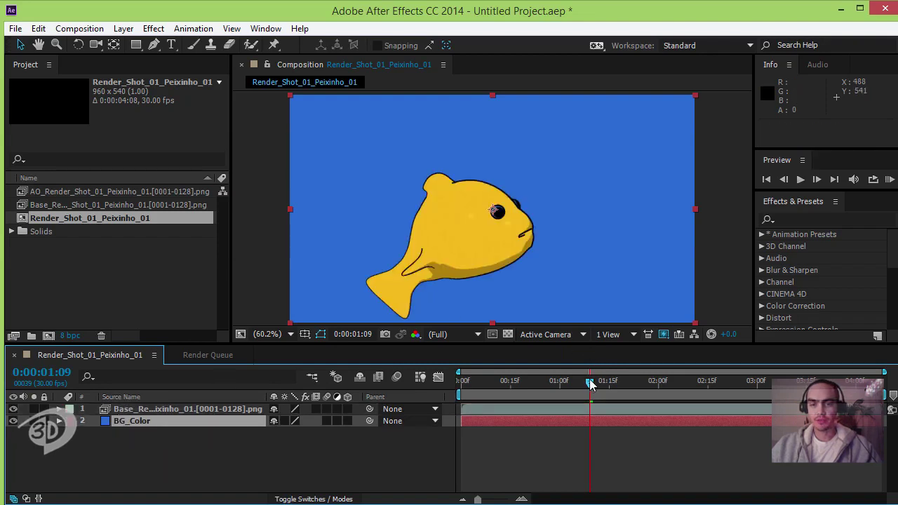
drag(589, 384, 635, 393)
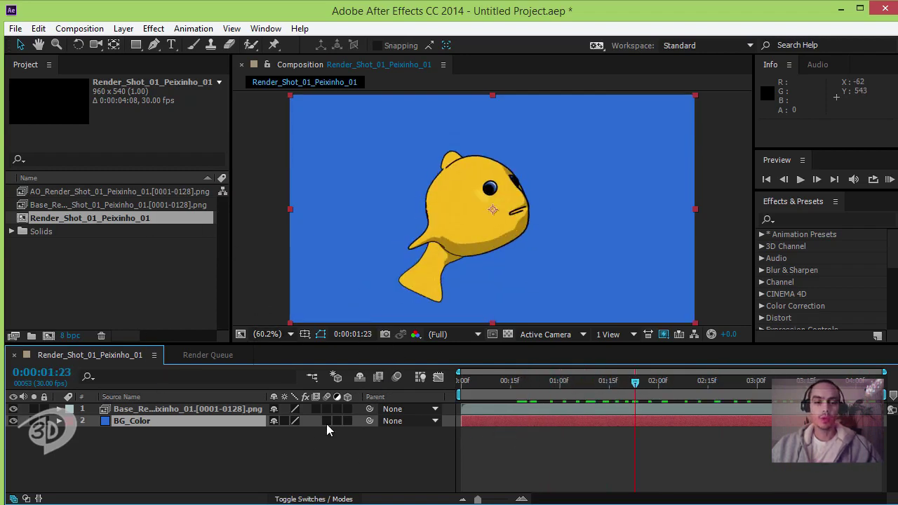
click(186, 463)
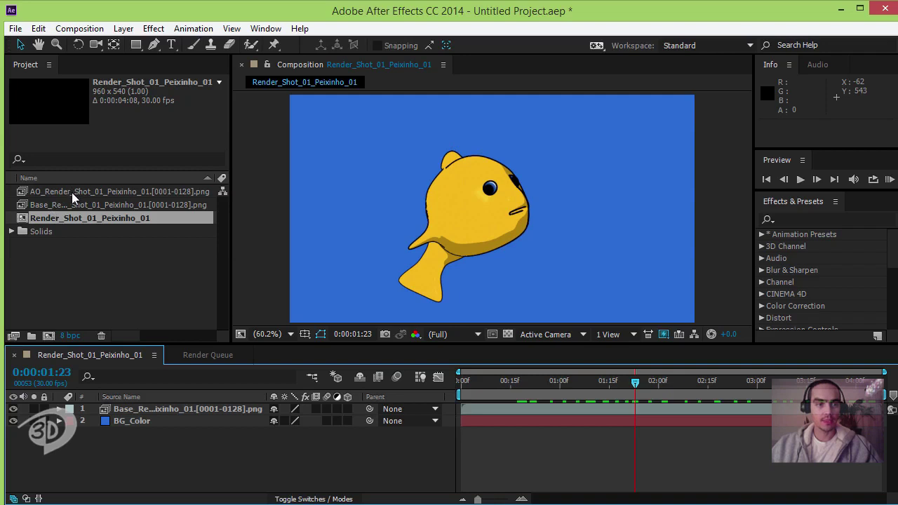
Step: Add the AO_Render footage as the top layer with Multiply blending mode
drag(74, 189, 116, 411)
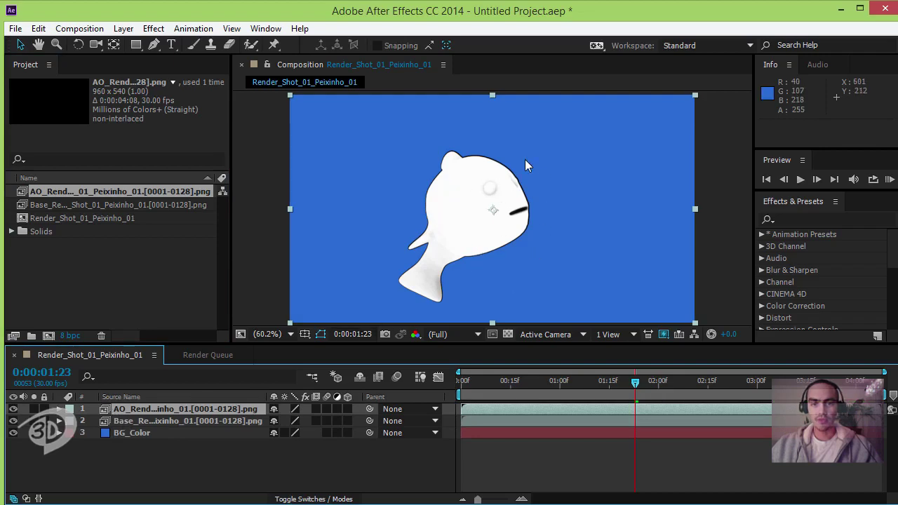
right_click(163, 410)
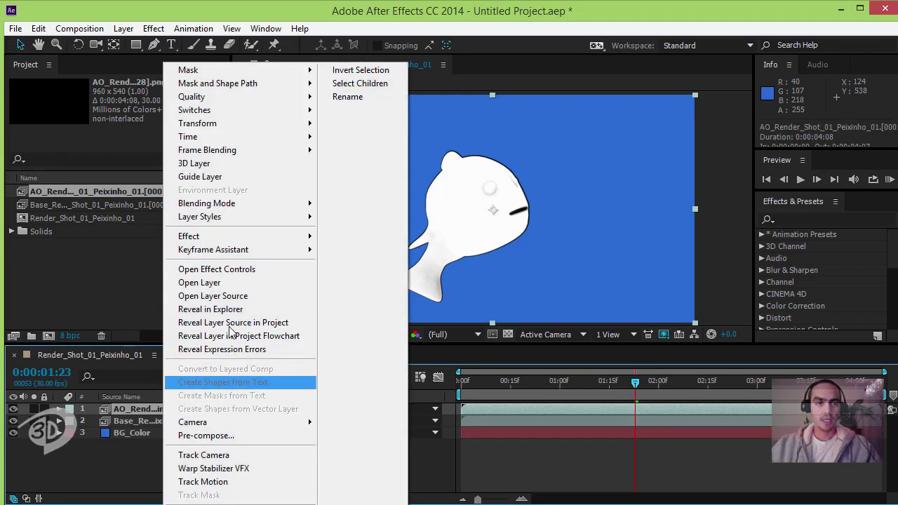
mouse_move(233, 204)
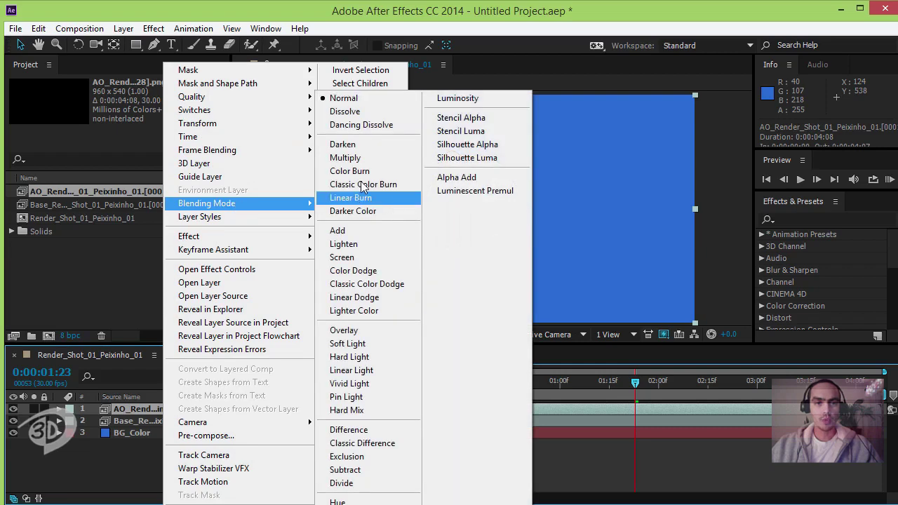
click(360, 158)
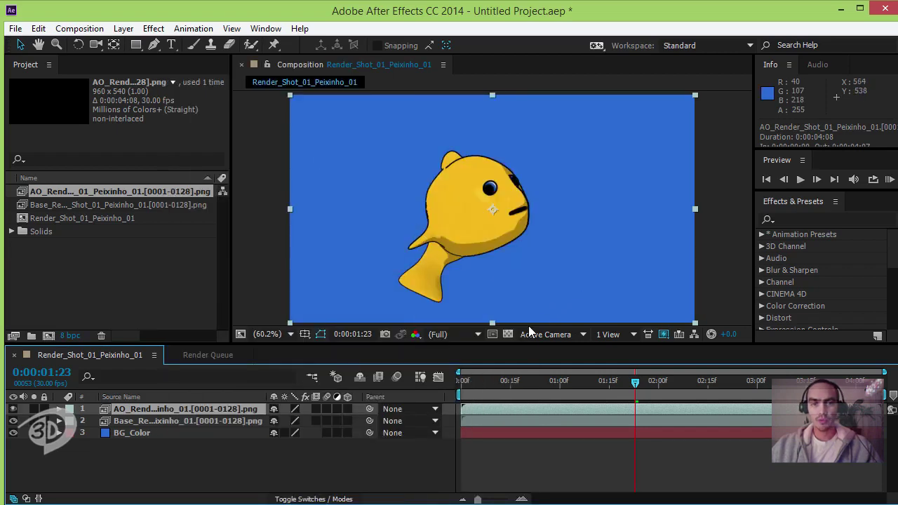
drag(633, 386, 733, 390)
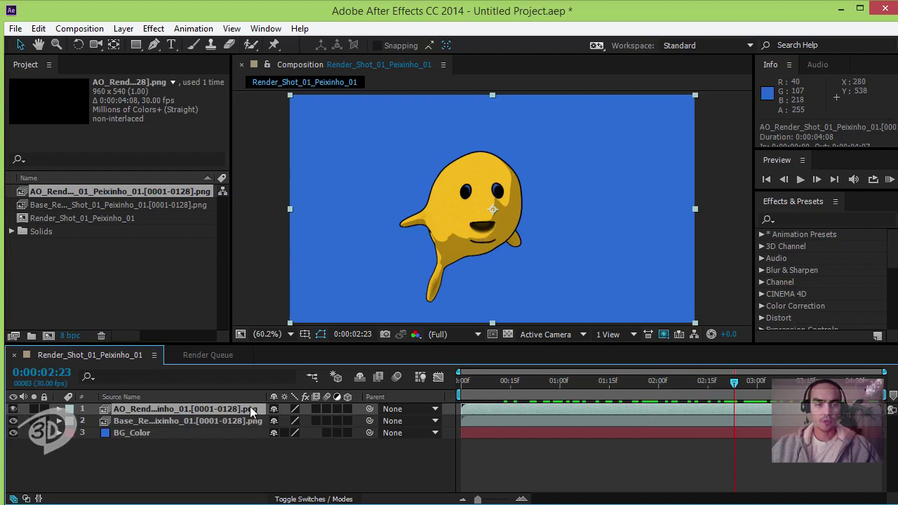
click(13, 409)
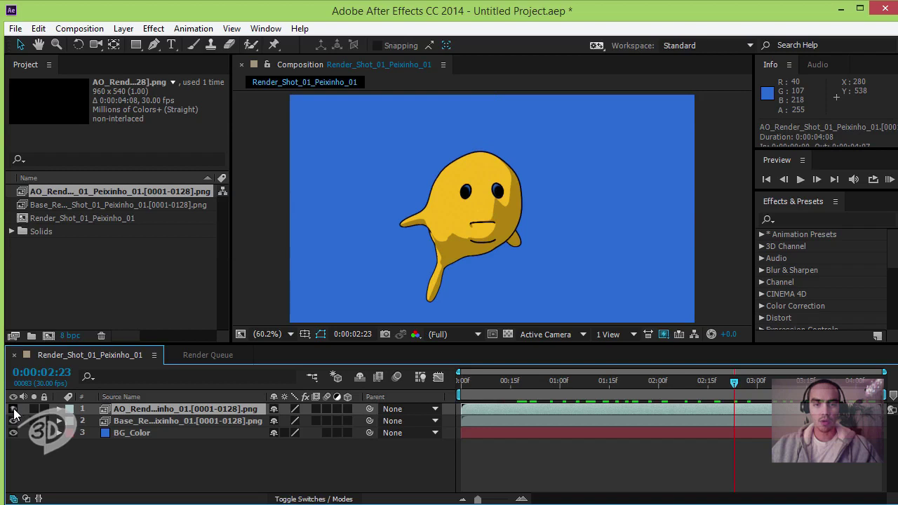
click(13, 409)
click(13, 410)
click(13, 410)
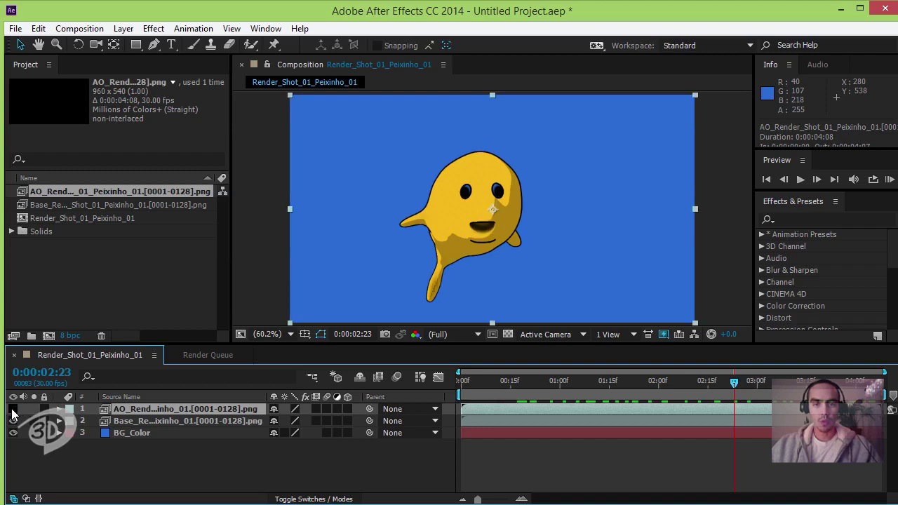
click(13, 410)
click(13, 409)
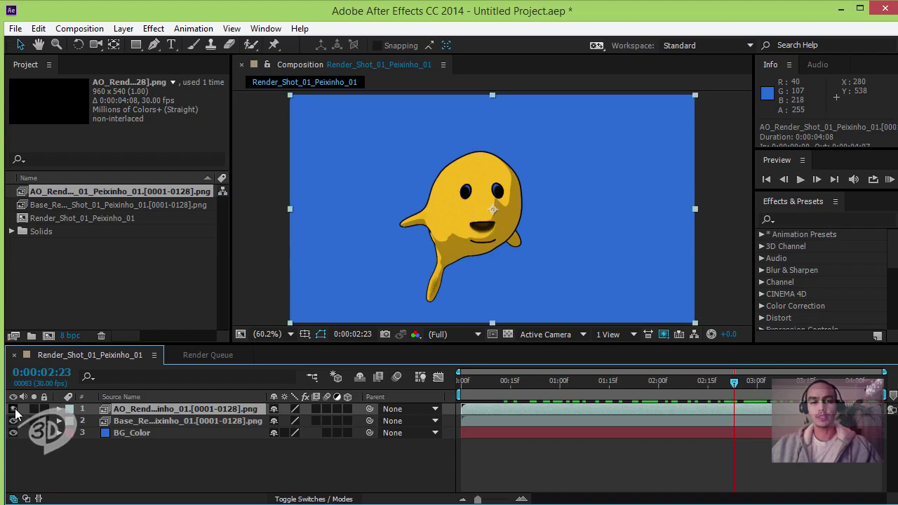
click(14, 410)
click(13, 410)
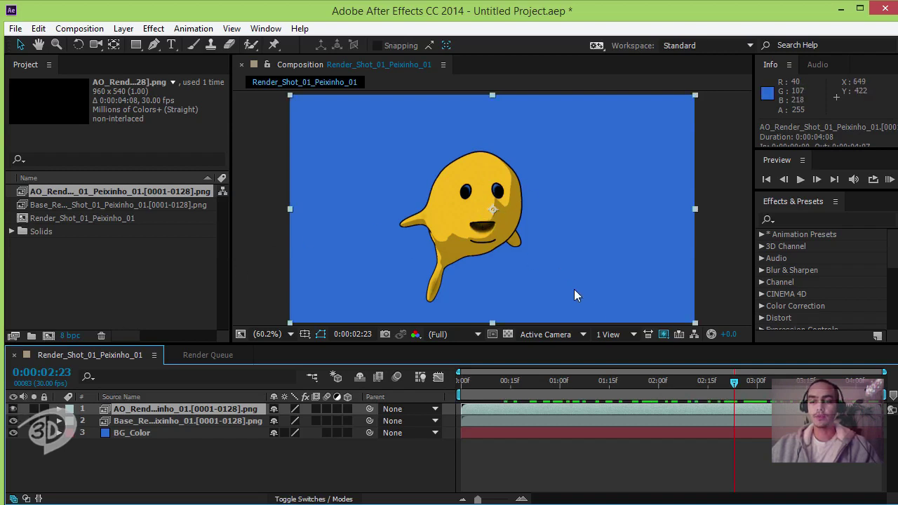
drag(737, 387, 405, 394)
click(217, 450)
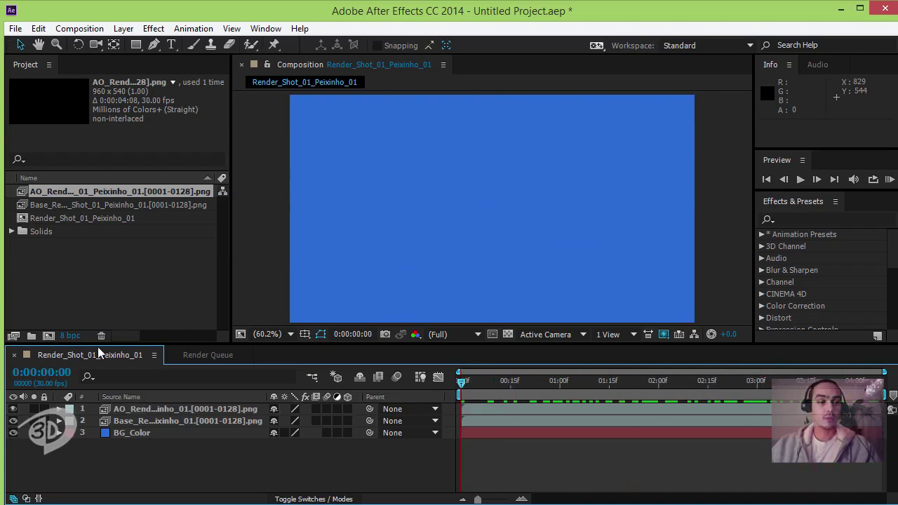
click(85, 273)
Step: Import ShotB_Audio_Peixinho_Wav.wav from the MayaBasico/data/Audio folder
double_click(83, 274)
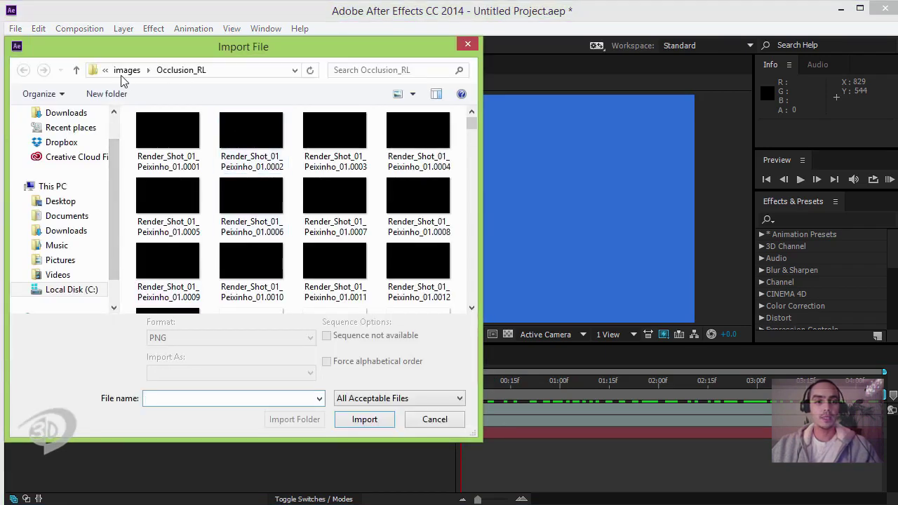
click(127, 70)
click(177, 71)
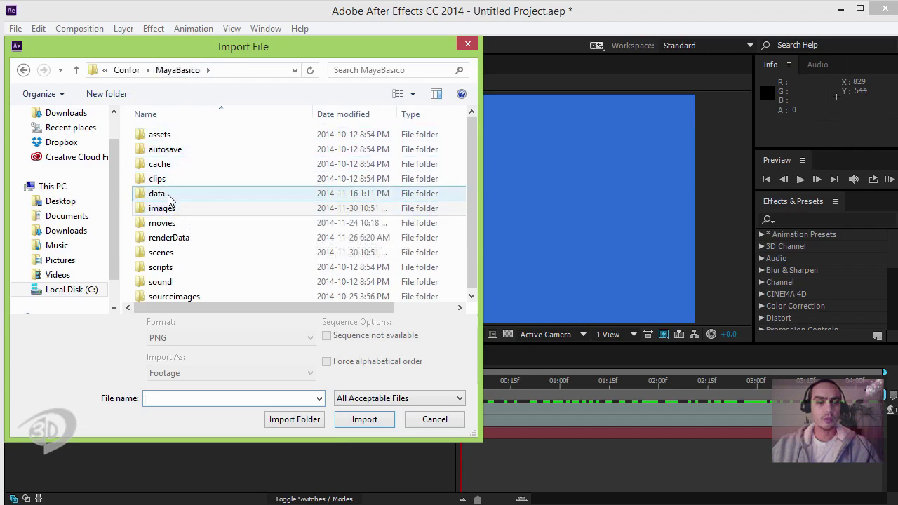
double_click(158, 194)
double_click(160, 136)
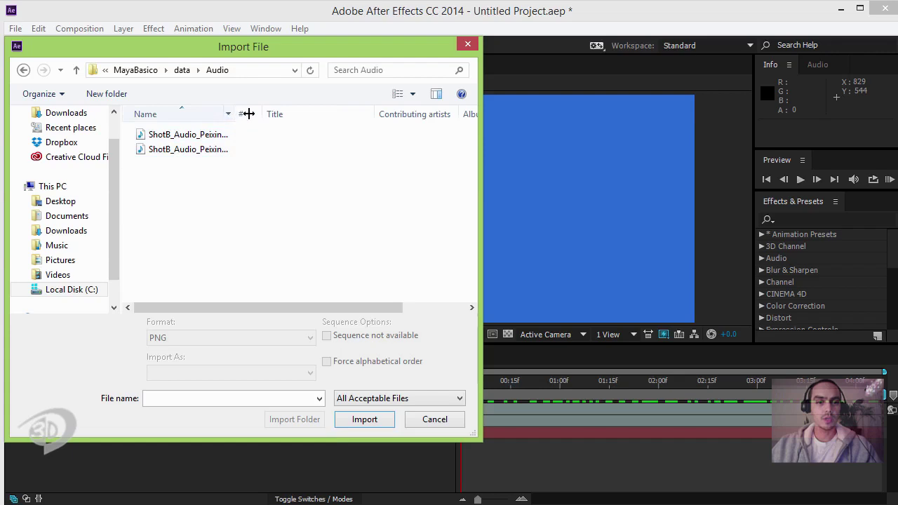
drag(247, 113, 306, 113)
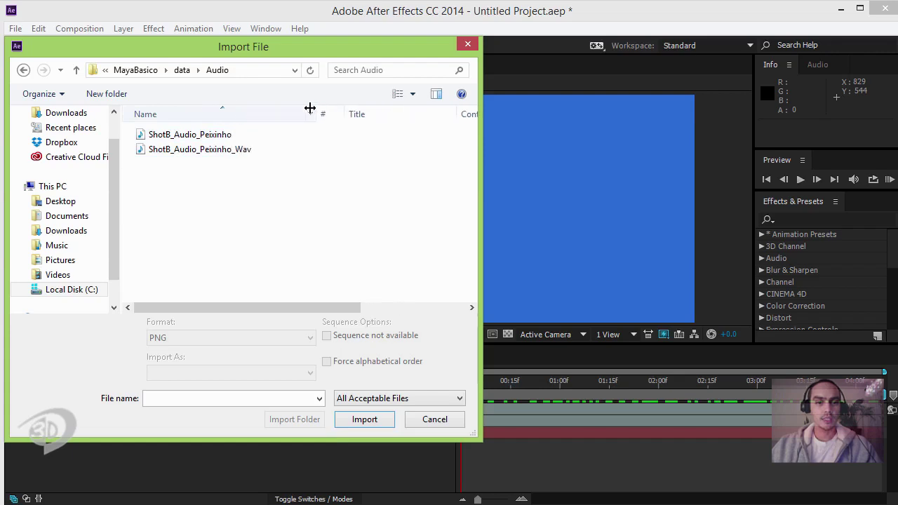
click(218, 150)
click(364, 419)
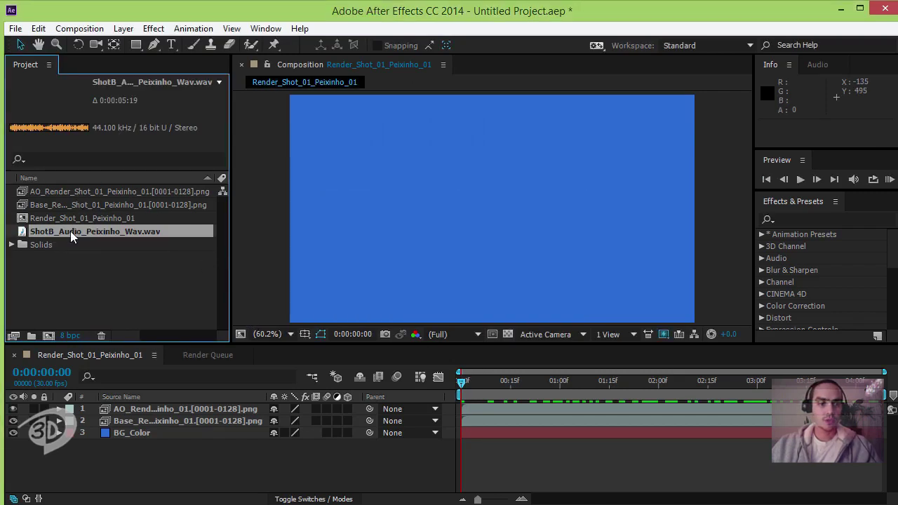
Step: Add ShotB_Audio_Peixinho_Wav.wav to the Render_Shot_01_Peixinho_01 timeline as layer 4
drag(70, 231, 65, 461)
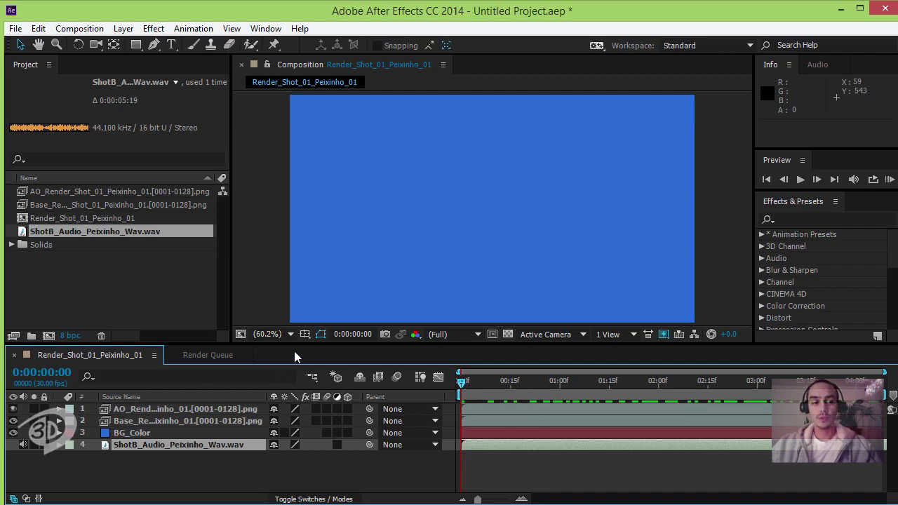
click(180, 466)
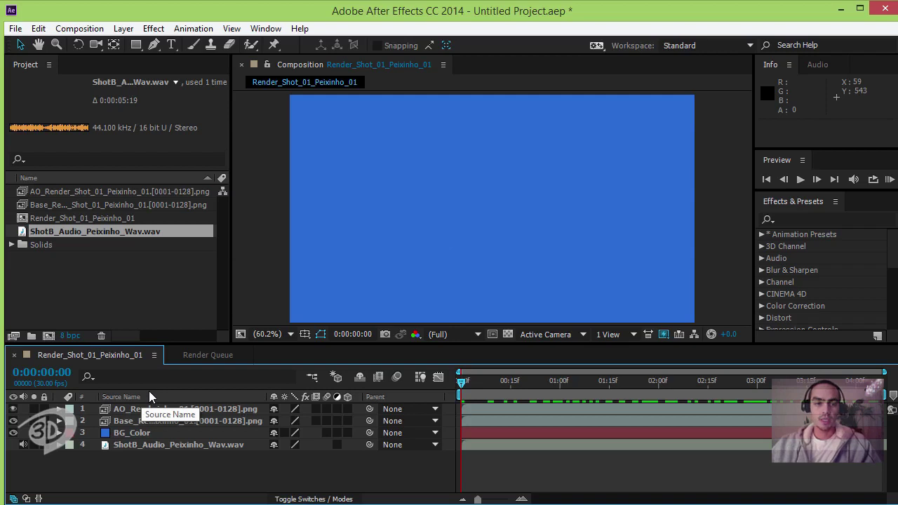
click(188, 355)
click(119, 358)
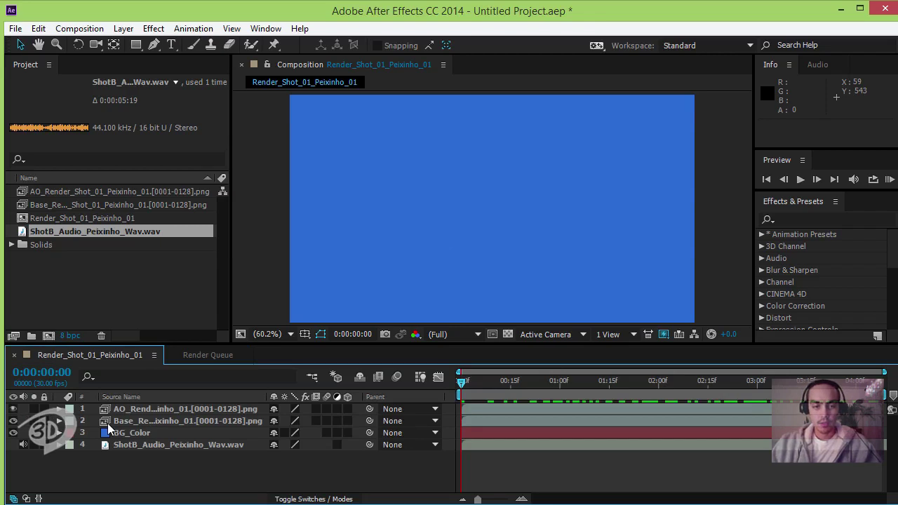
click(40, 261)
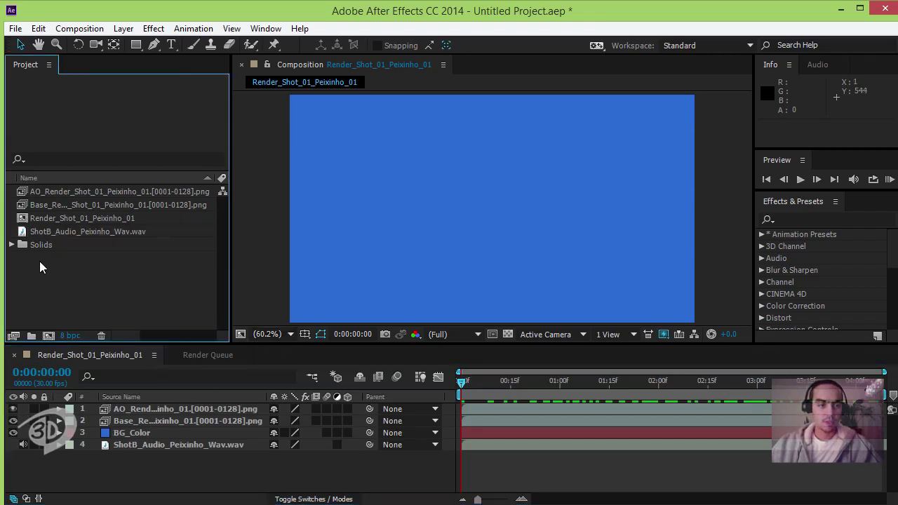
Step: Add the Render_Shot_01_Peixinho_01 composition to the Render Queue
click(79, 28)
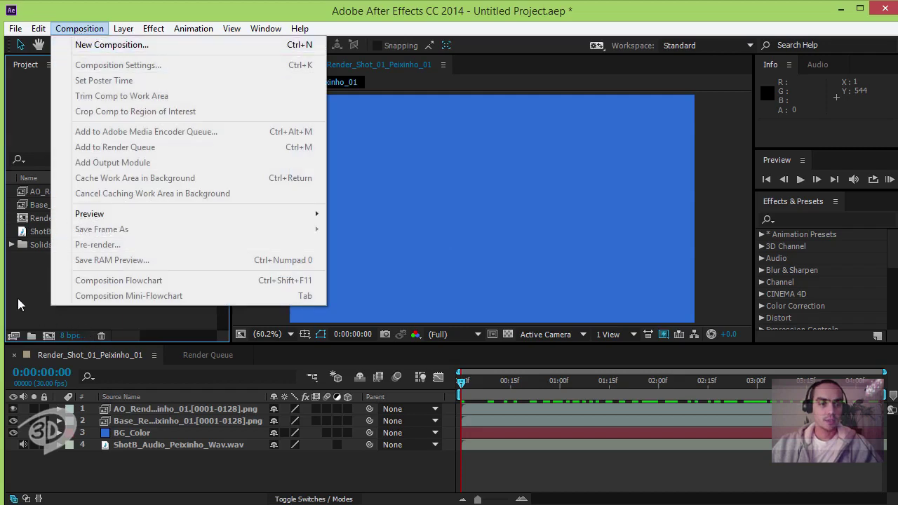
click(19, 304)
click(61, 217)
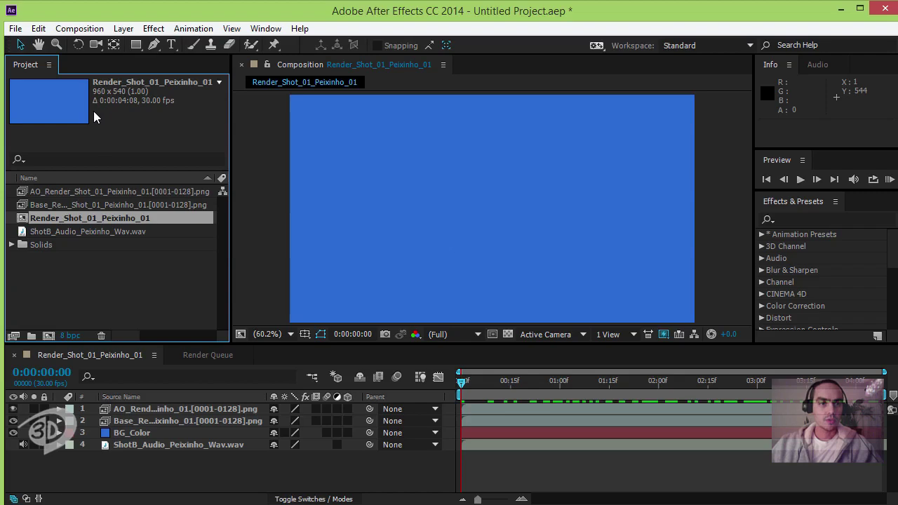
click(92, 29)
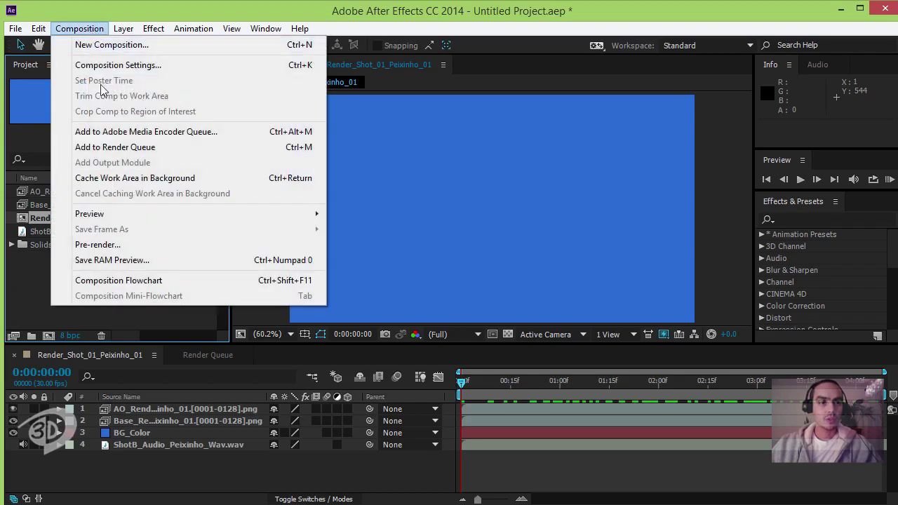
click(163, 149)
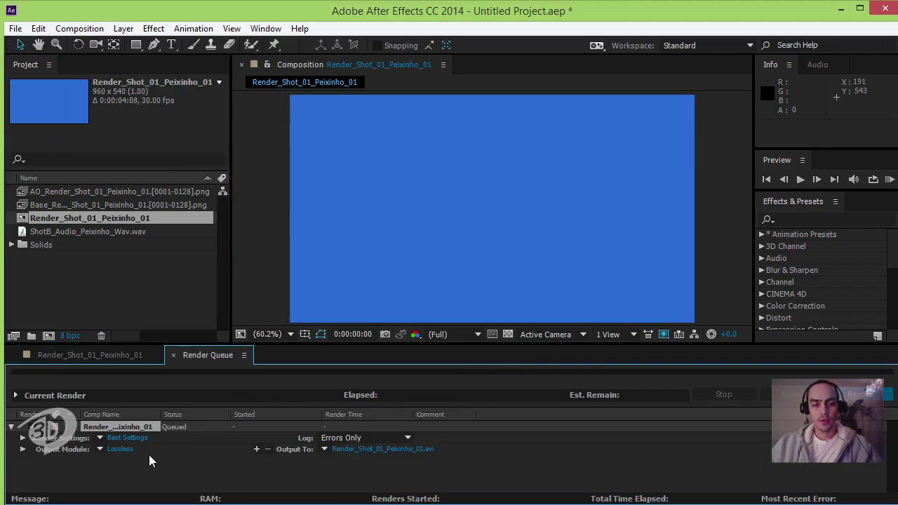
Step: Set the output module to QuickTime format with the H.264 video codec
click(120, 448)
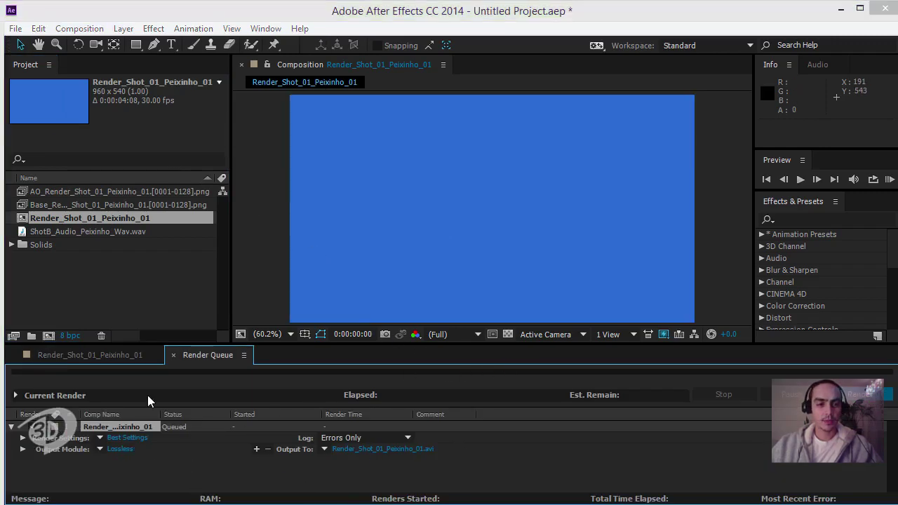
click(383, 87)
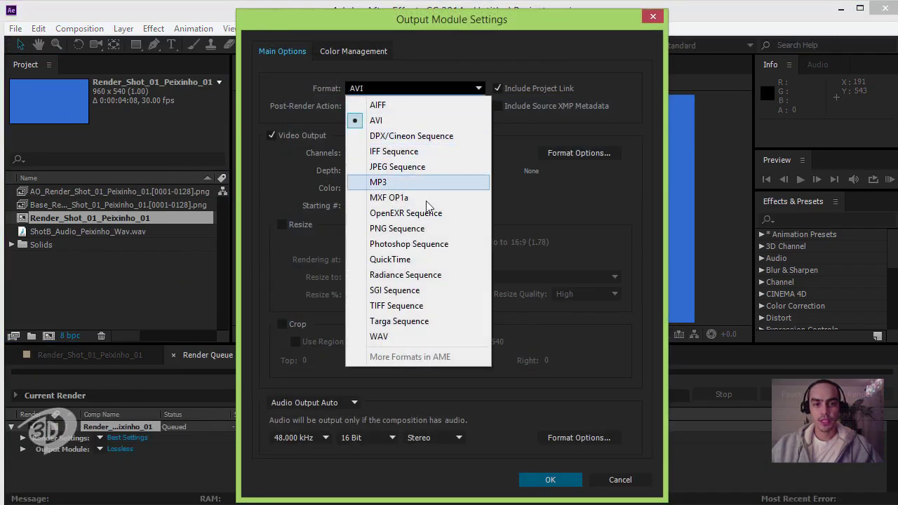
click(418, 259)
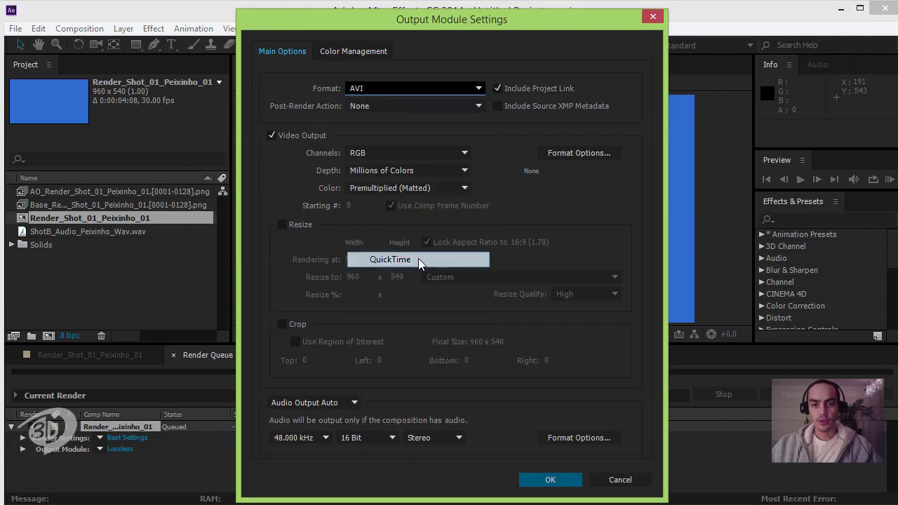
click(578, 150)
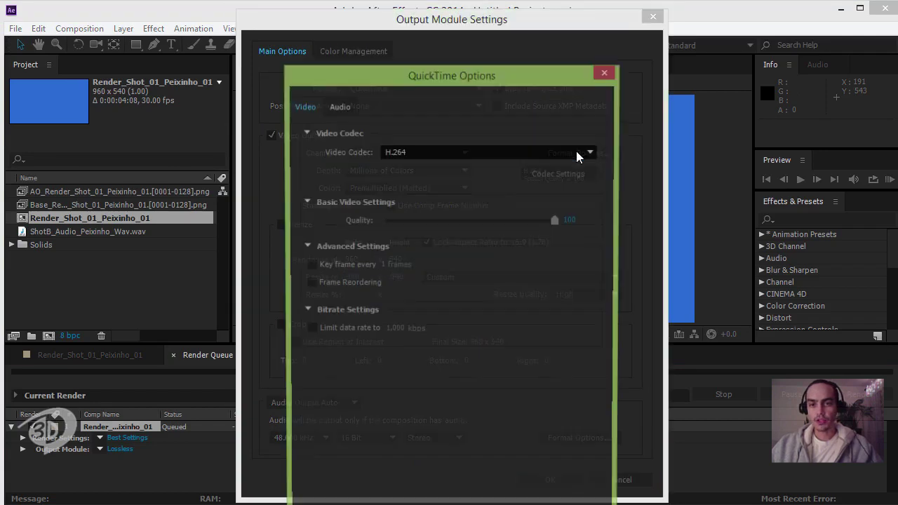
click(413, 153)
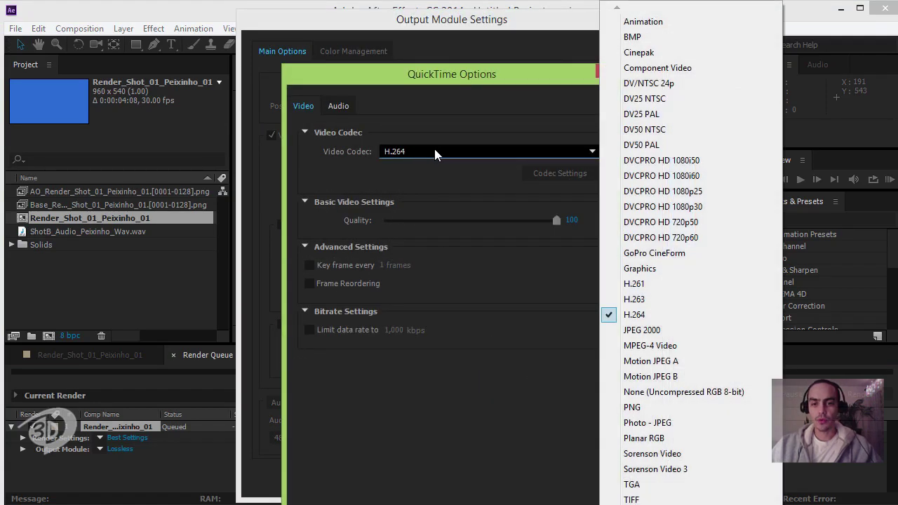
click(647, 316)
drag(481, 65, 480, 148)
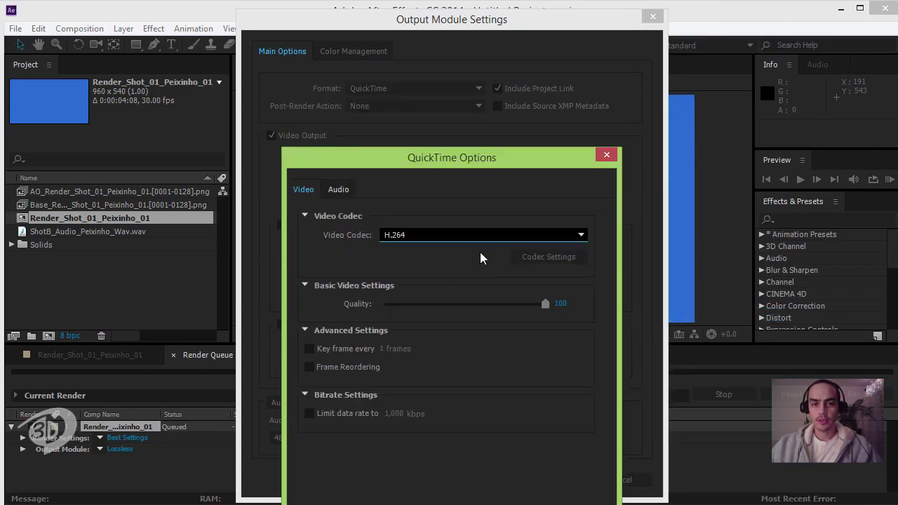
double_click(486, 160)
click(507, 478)
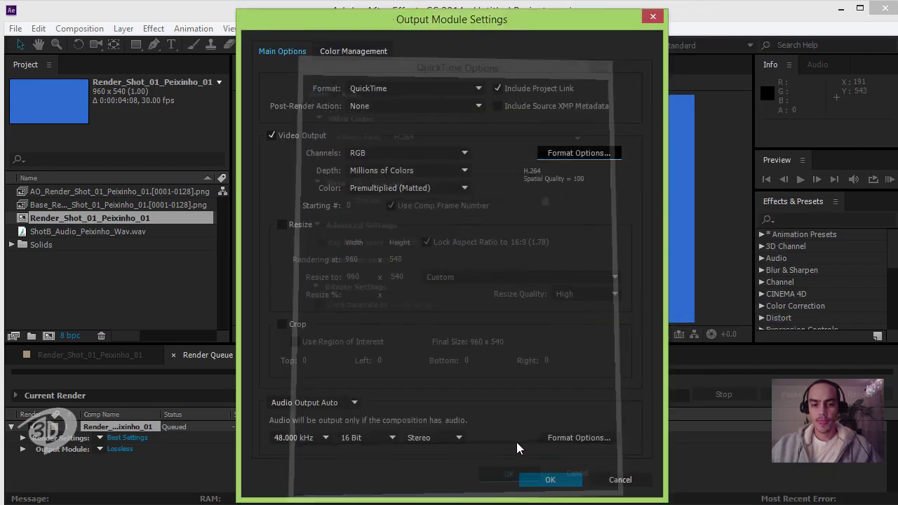
click(550, 479)
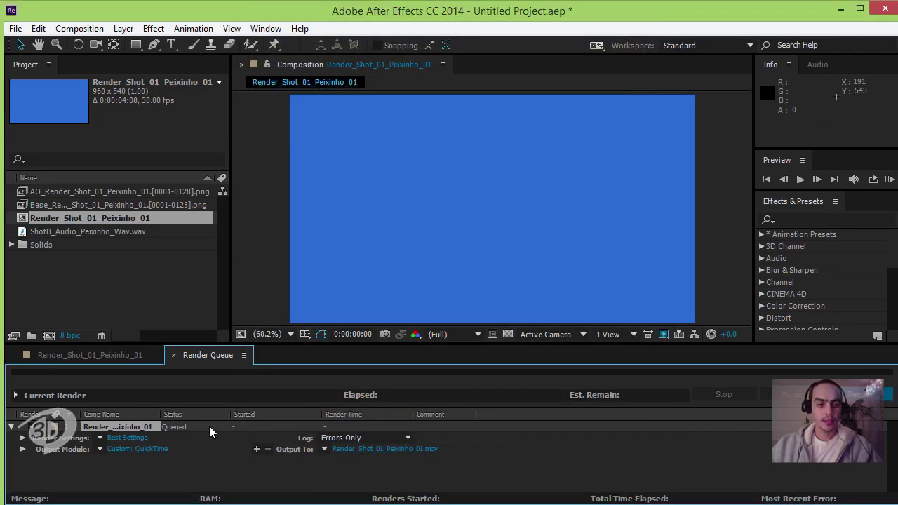
Step: Set the render output to Render_Shot_01_Peixinho_01.mov in the Comp/Render folder
click(360, 450)
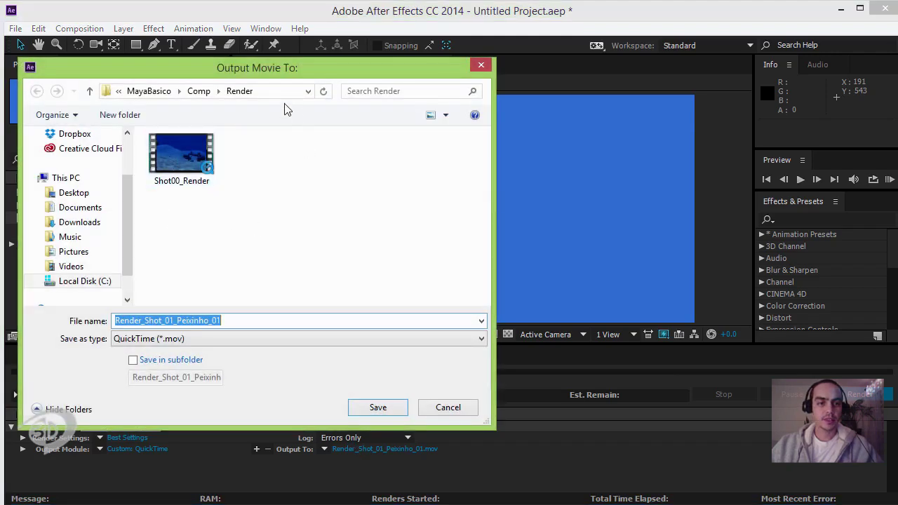
click(378, 409)
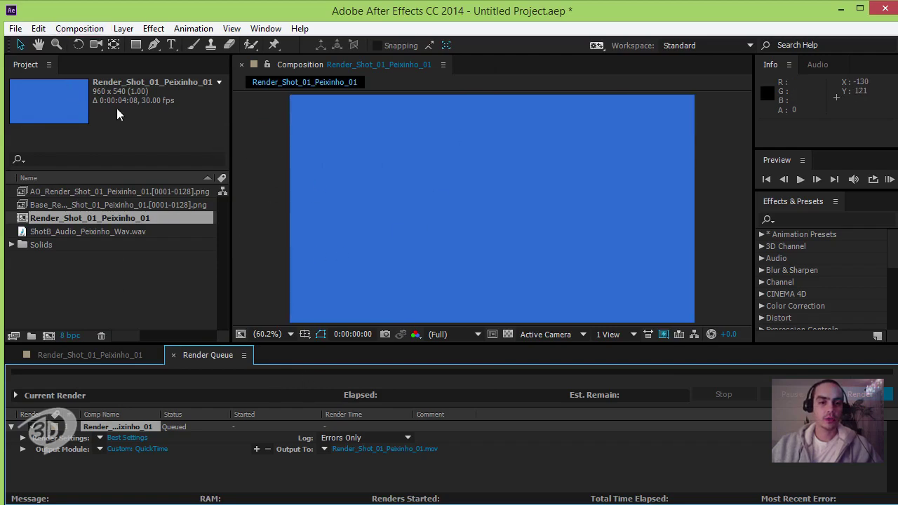
click(38, 28)
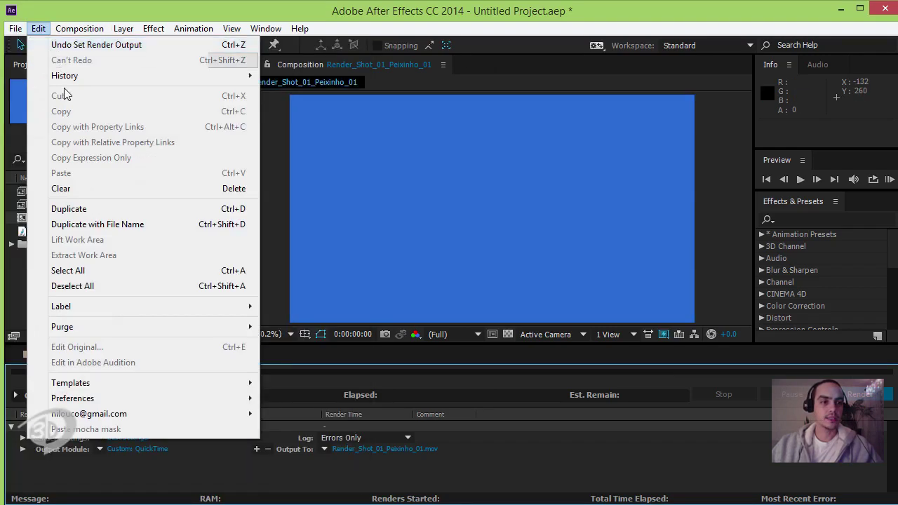
Step: Save the project as Comp_Shot_01_A_00 and render the queued Render_Shot_01_Peixinho_01.mov
mouse_move(15, 28)
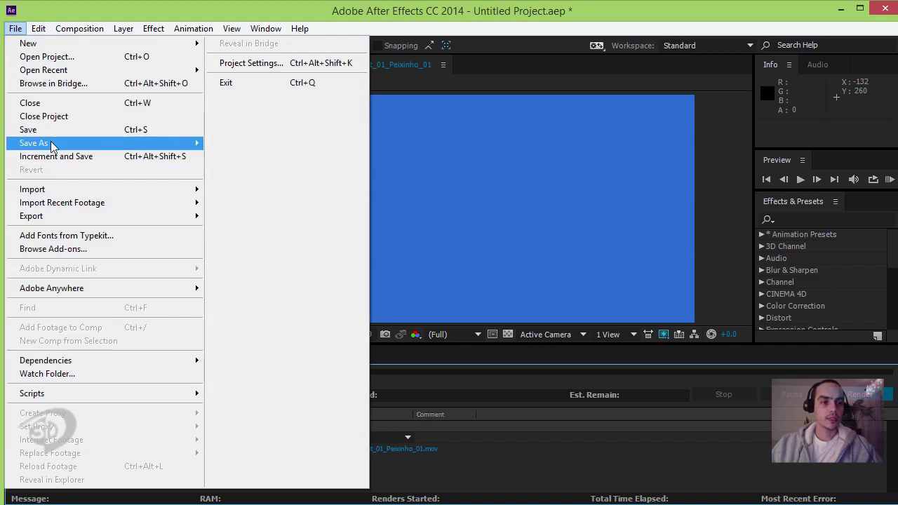
mouse_move(57, 147)
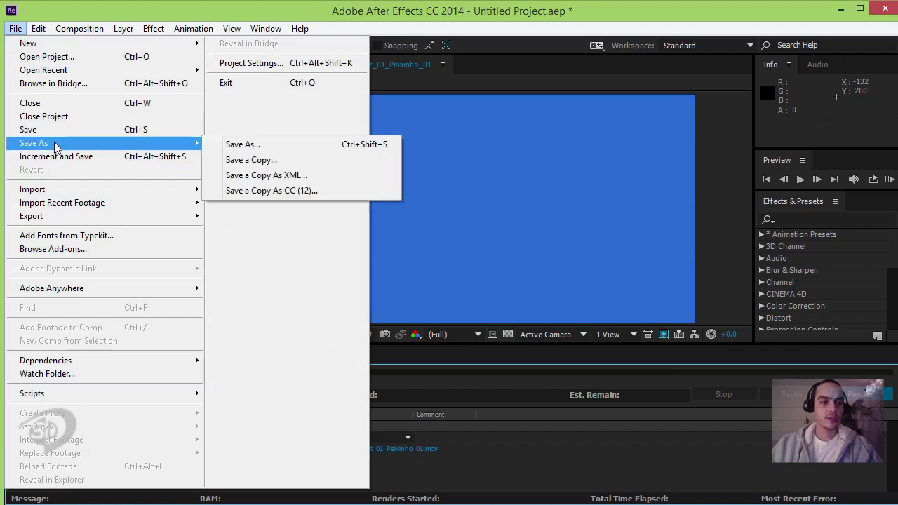
click(272, 145)
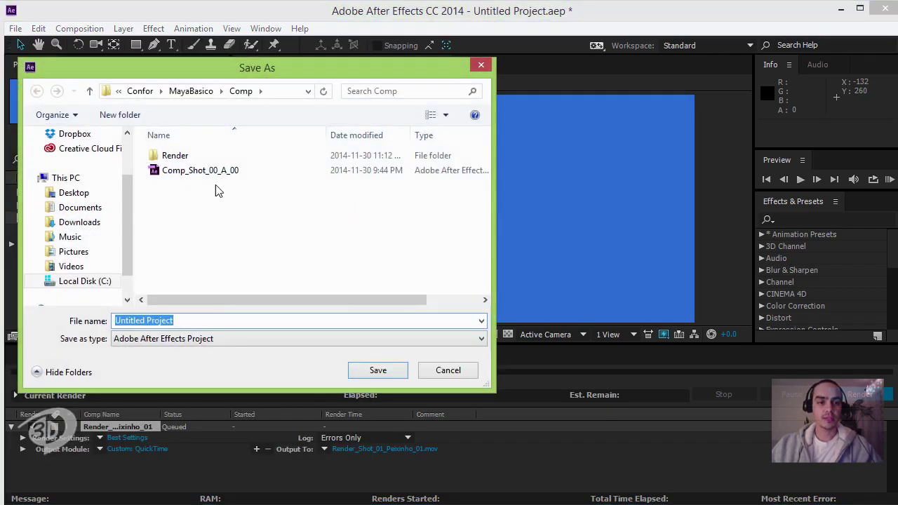
click(206, 172)
double_click(171, 321)
click(170, 320)
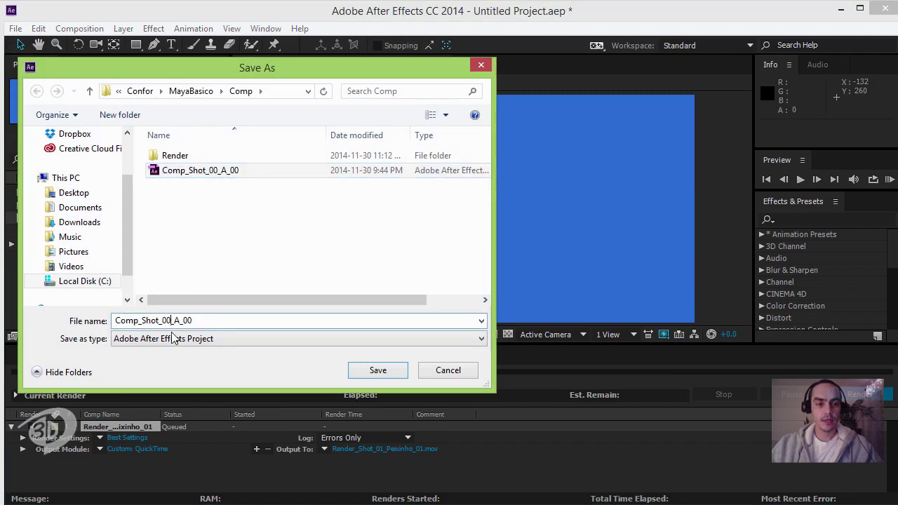
key(BackSpace)
text(1)
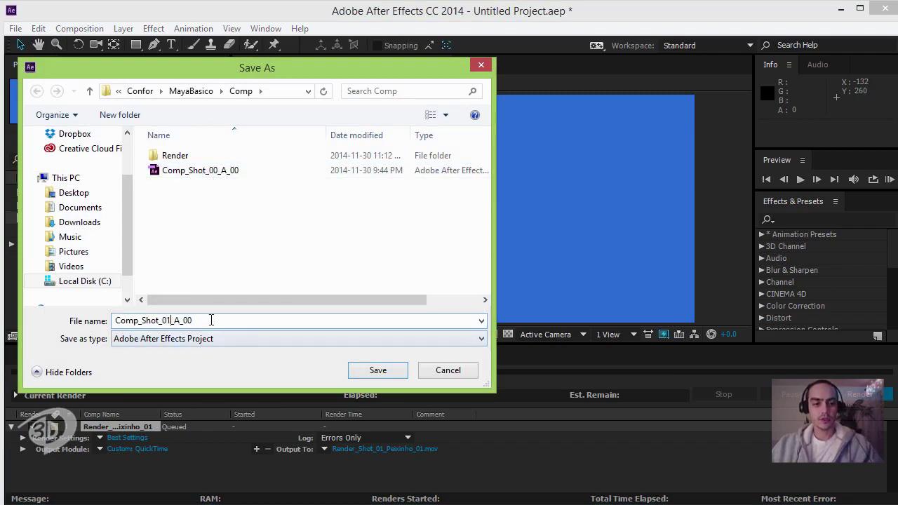
click(394, 371)
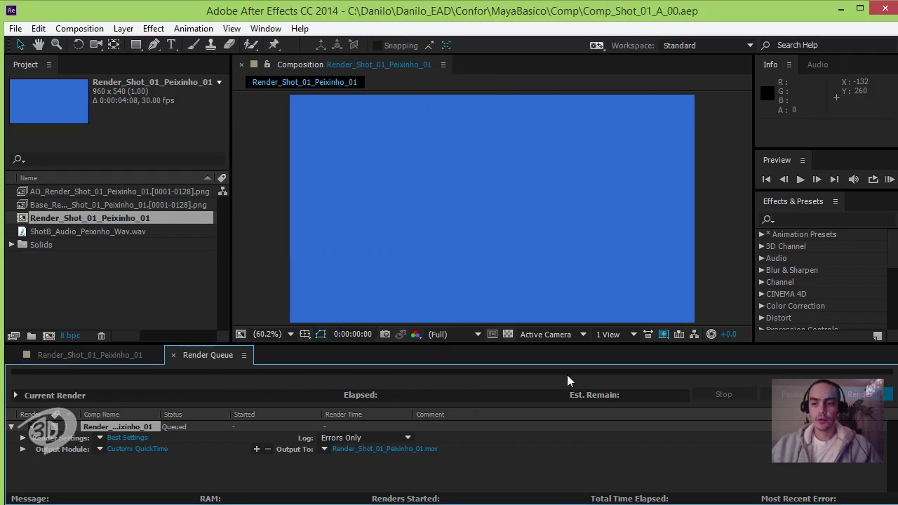
click(861, 395)
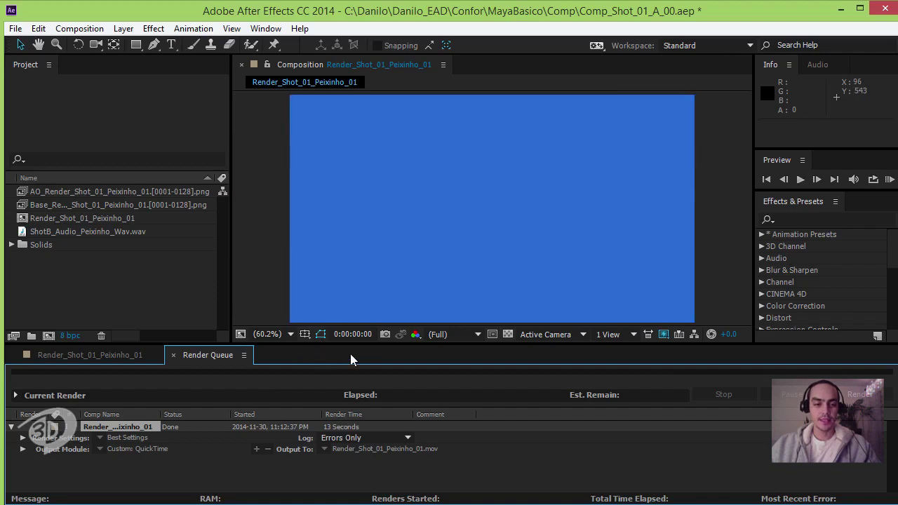
Step: After the render reads Done, switch to a File Explorer window showing the Occlusion_RL frames
key(alt+Tab)
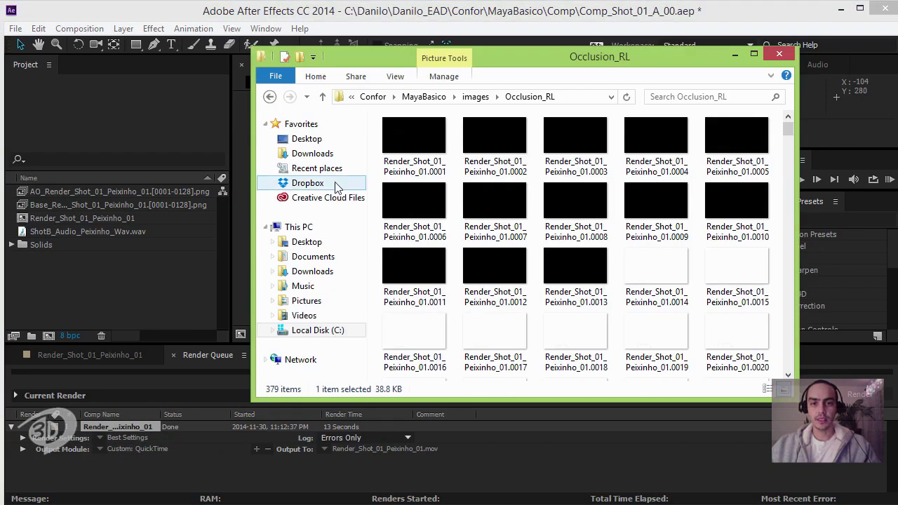
Step: Browse to Confor > MayaBasico > Comp > Render and launch the Render_Shot_01_Peixinho_01 movie
click(372, 97)
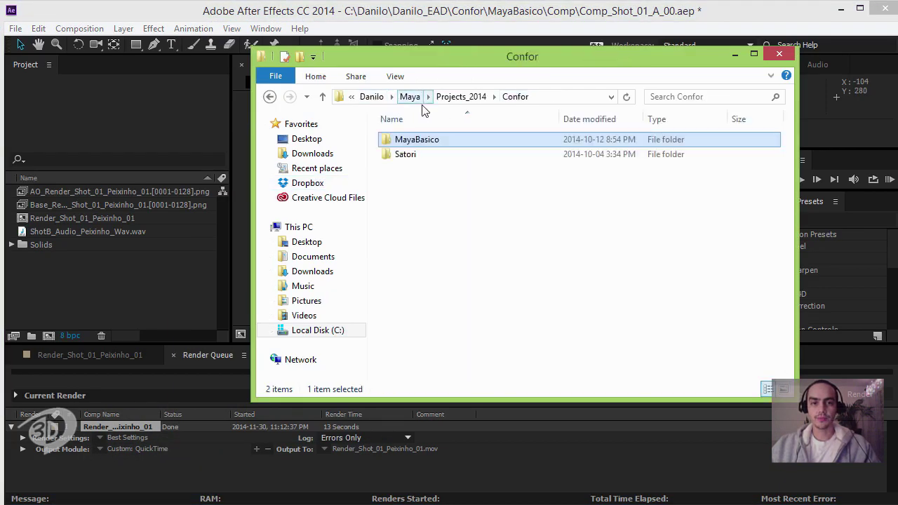
click(374, 97)
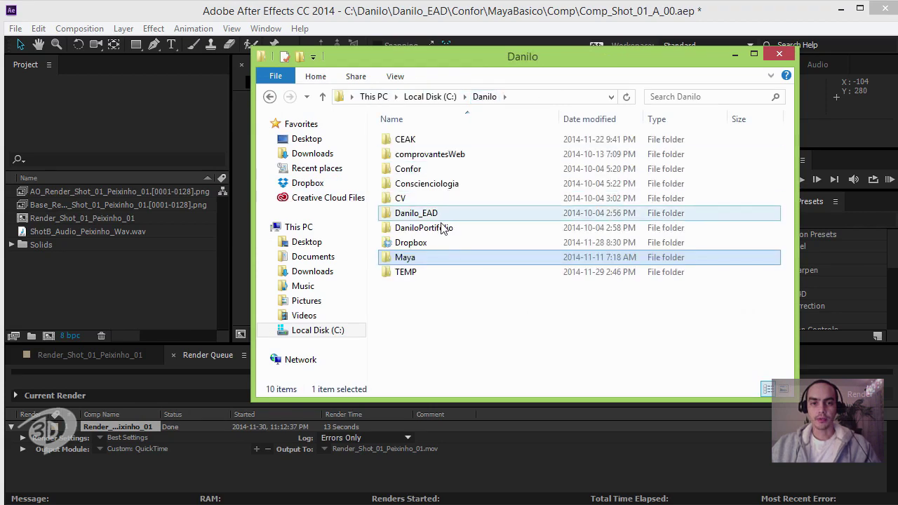
double_click(425, 212)
double_click(402, 142)
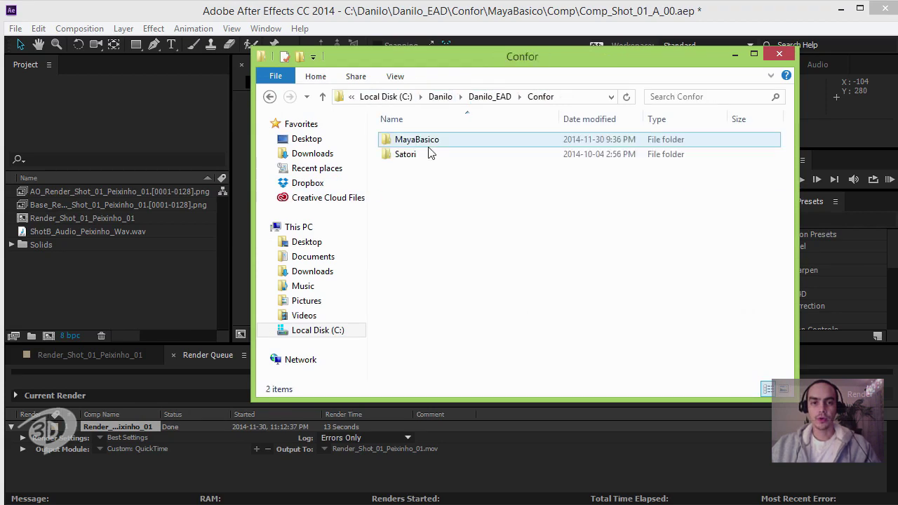
double_click(429, 142)
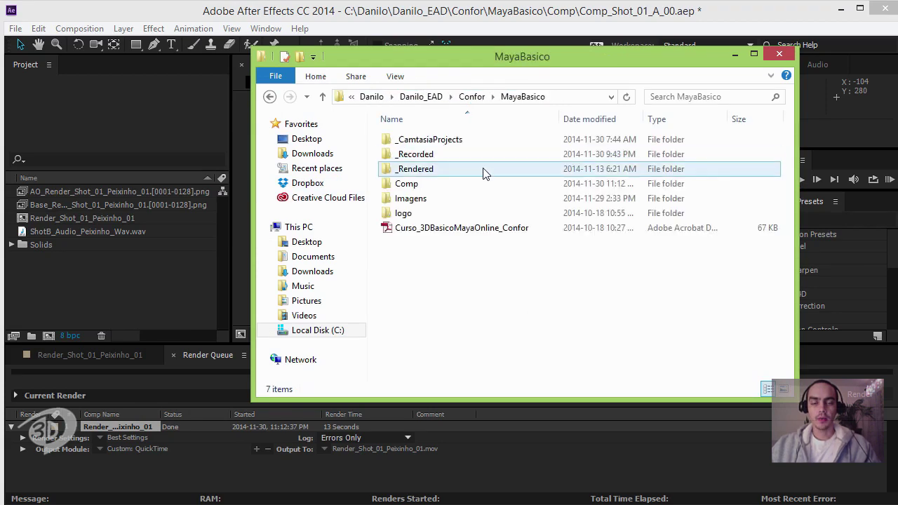
double_click(430, 184)
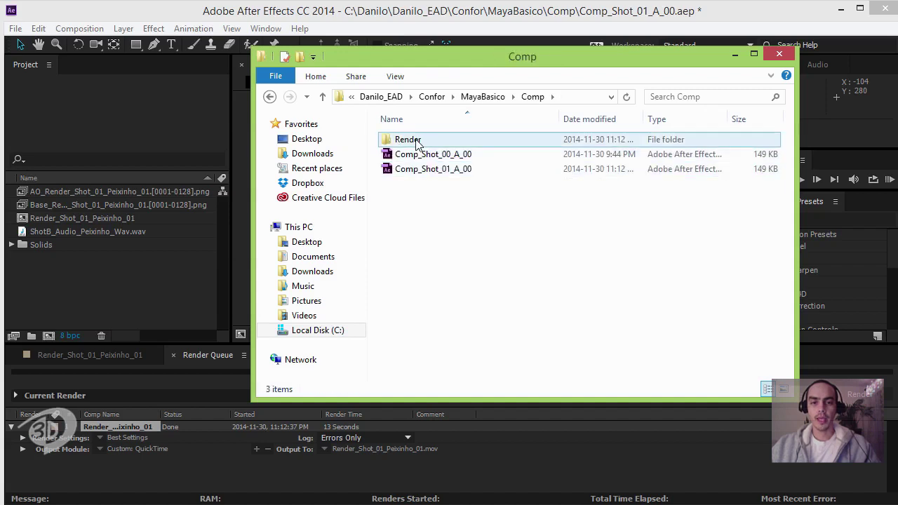
double_click(415, 142)
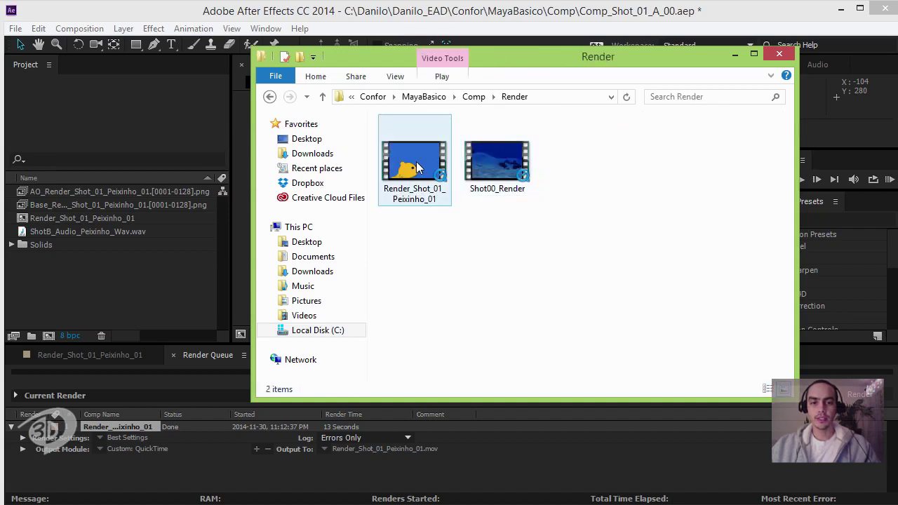
double_click(416, 167)
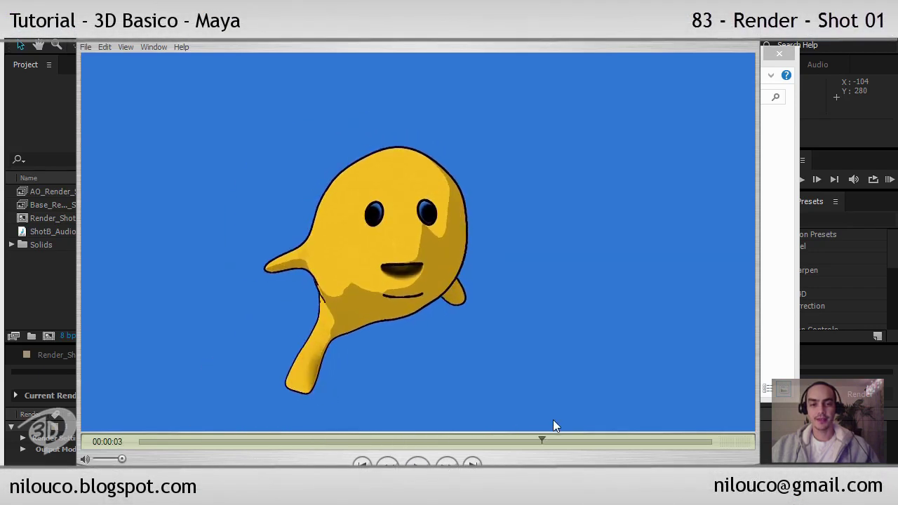
Step: Scrub the Render_Shot_01_Peixinho_01 playback back to about 00:00:03 to view the gold fish
drag(604, 415, 590, 430)
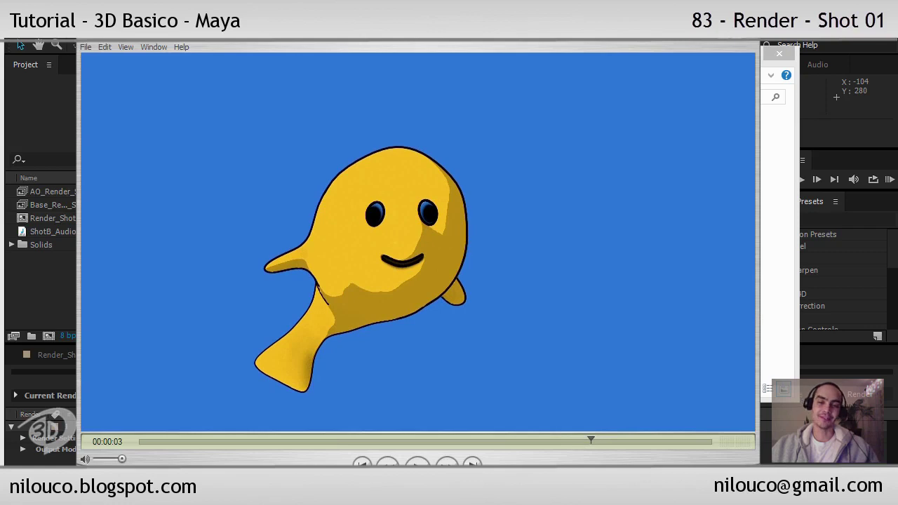